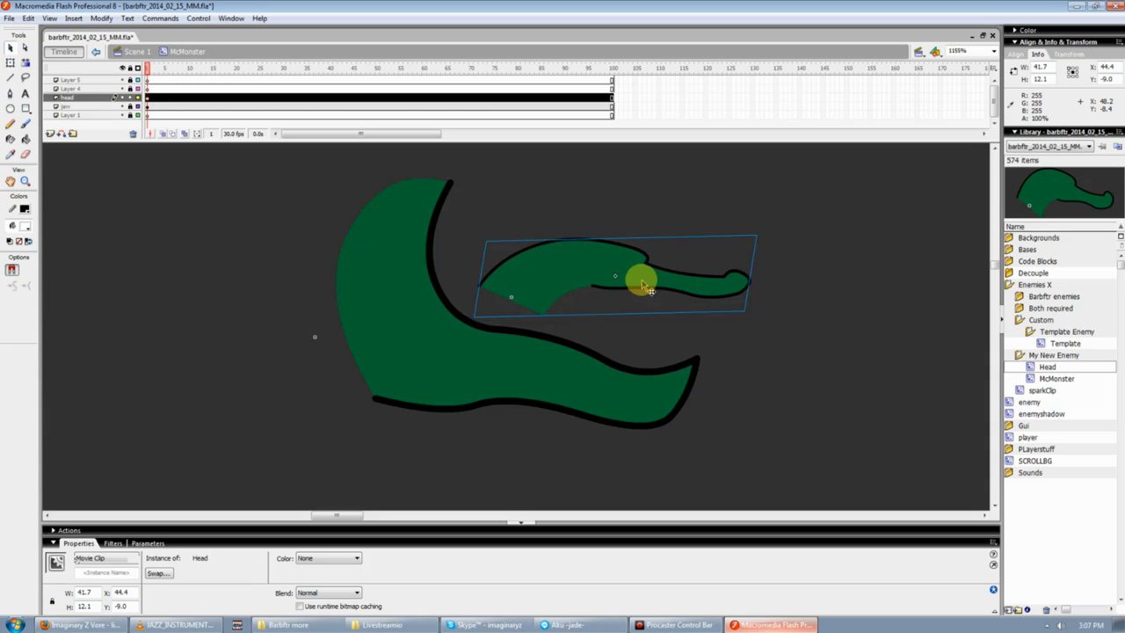
- Try rotating the Head instance freely about a shifted transformation point to test its pivot
key(v)
key(q)
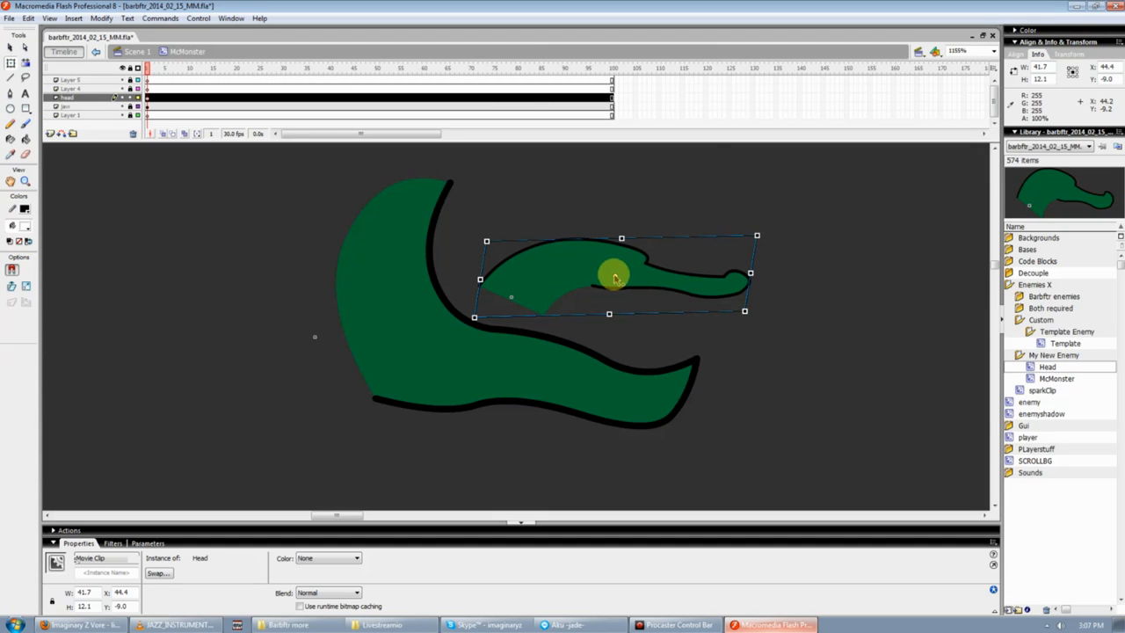
drag(615, 279, 598, 290)
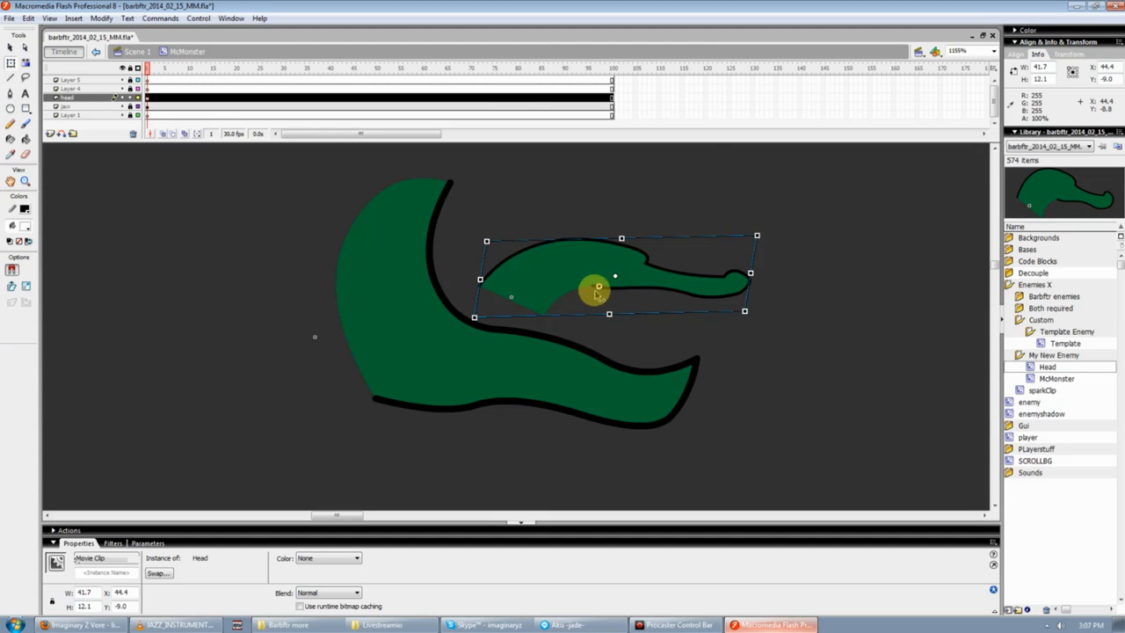
drag(763, 226, 483, 508)
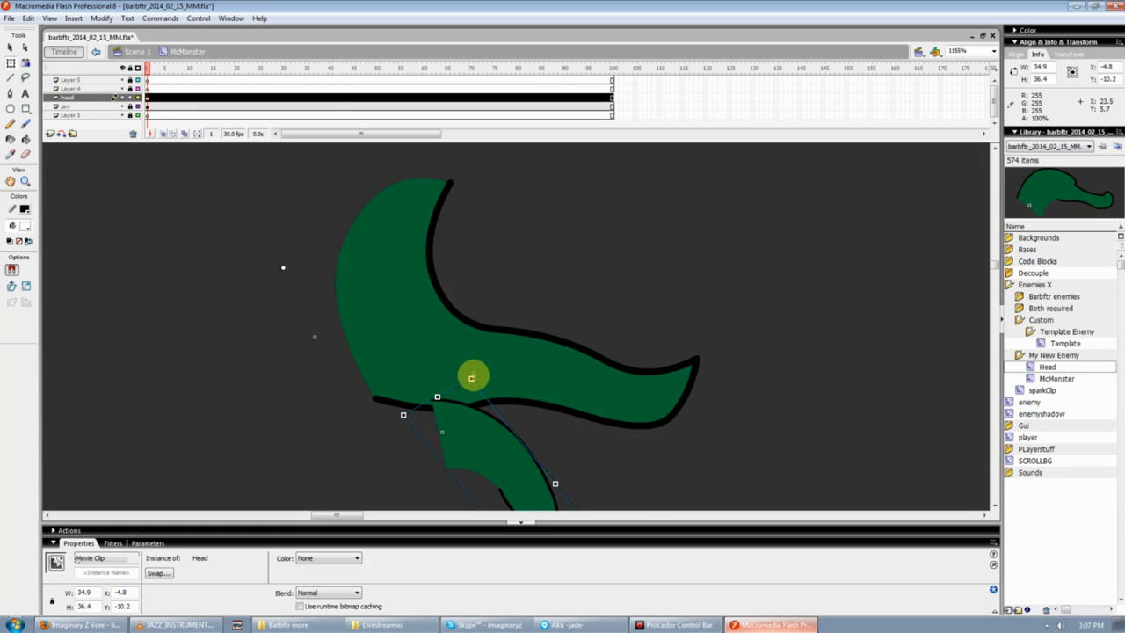
drag(472, 376, 472, 201)
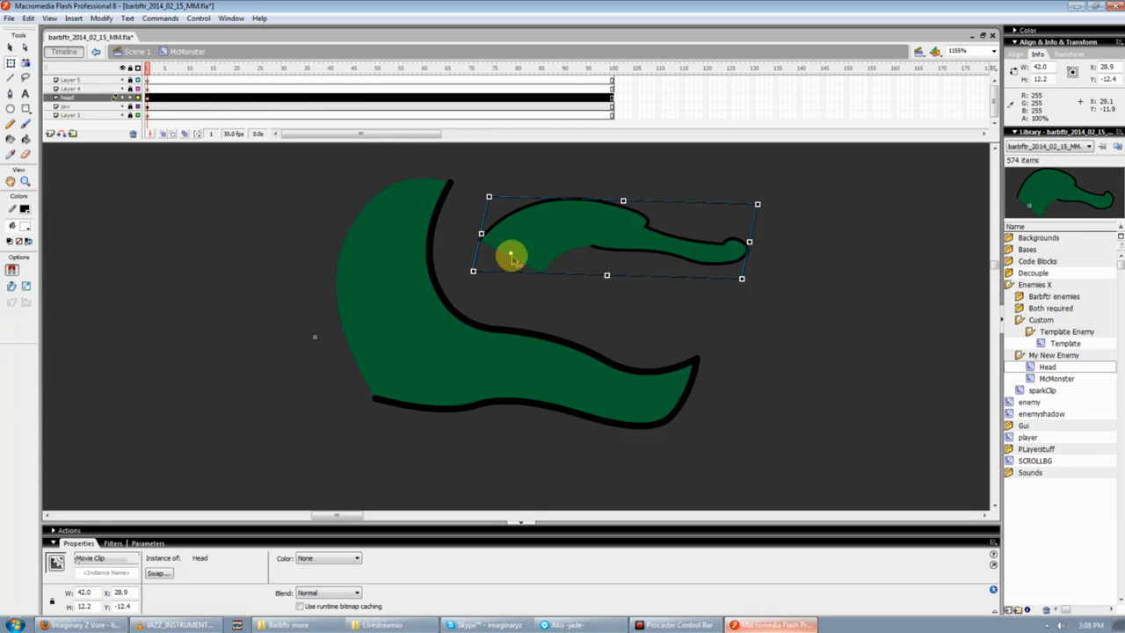
drag(748, 272, 705, 274)
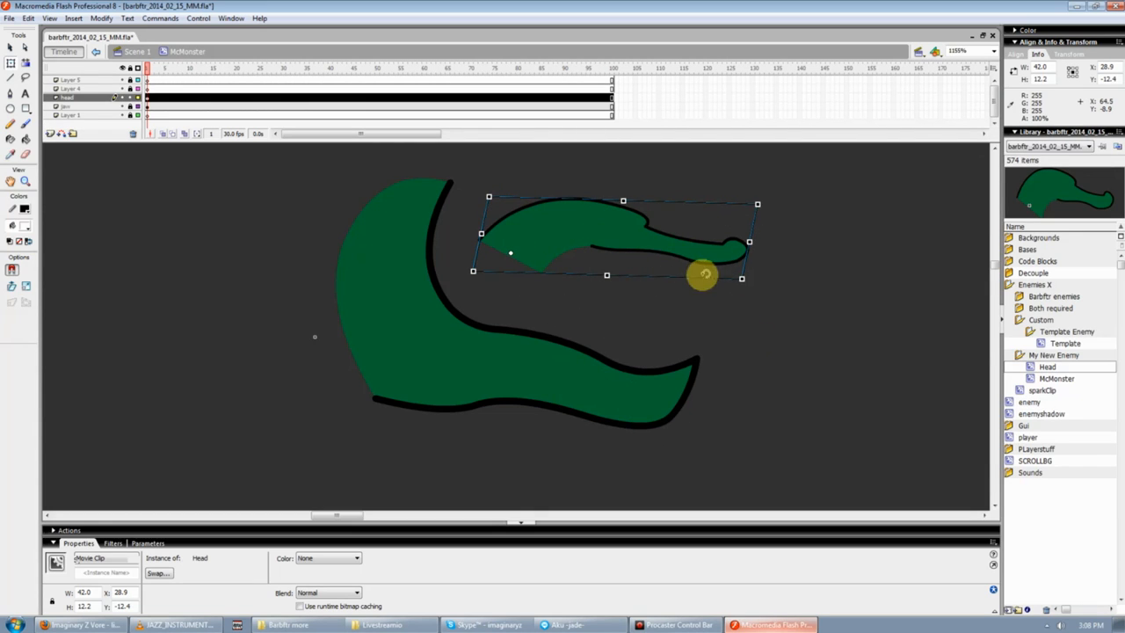
- Inspect the registration point inside the Head symbol and return to the McMonster clip
double_click(595, 236)
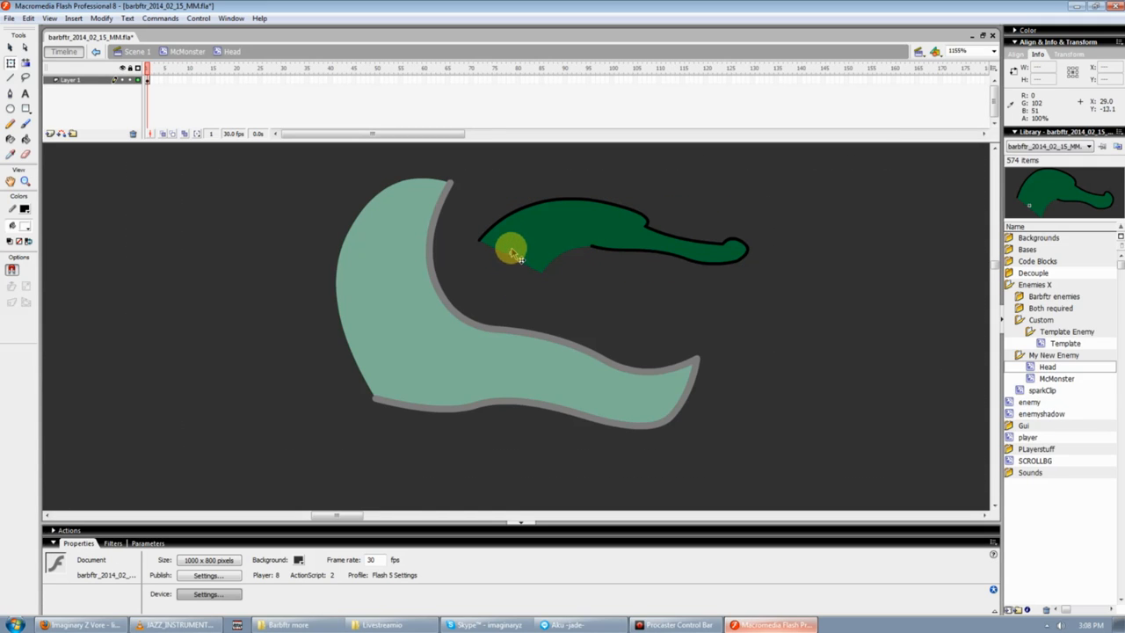
double_click(601, 305)
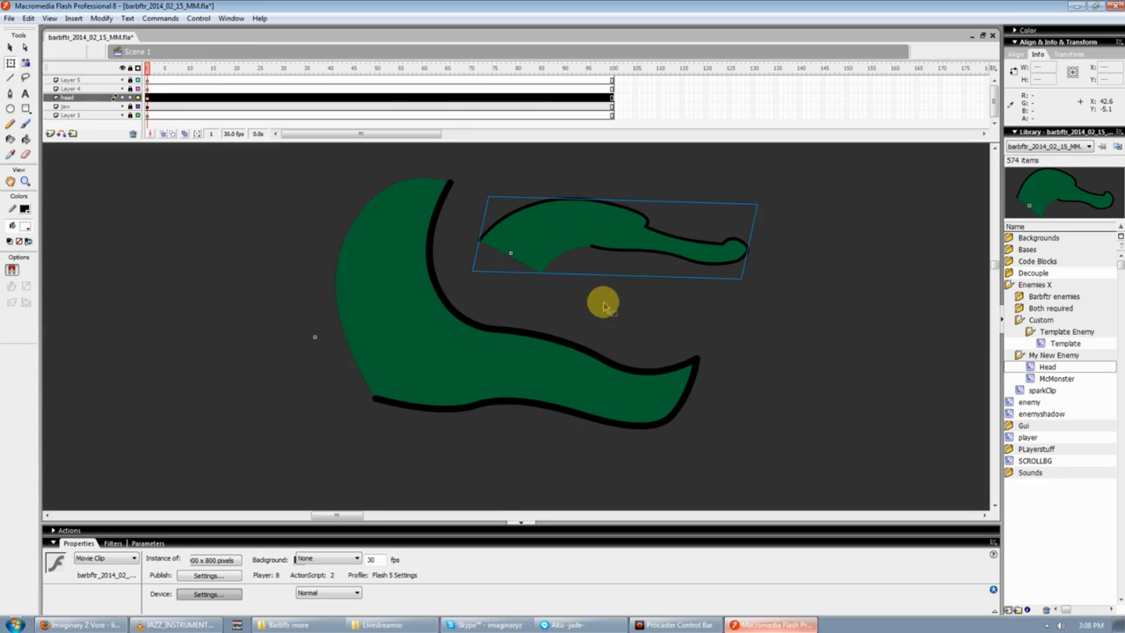
click(779, 357)
- Reset the Head instance's transform to 100% width, 100% height and 0° rotation
click(626, 219)
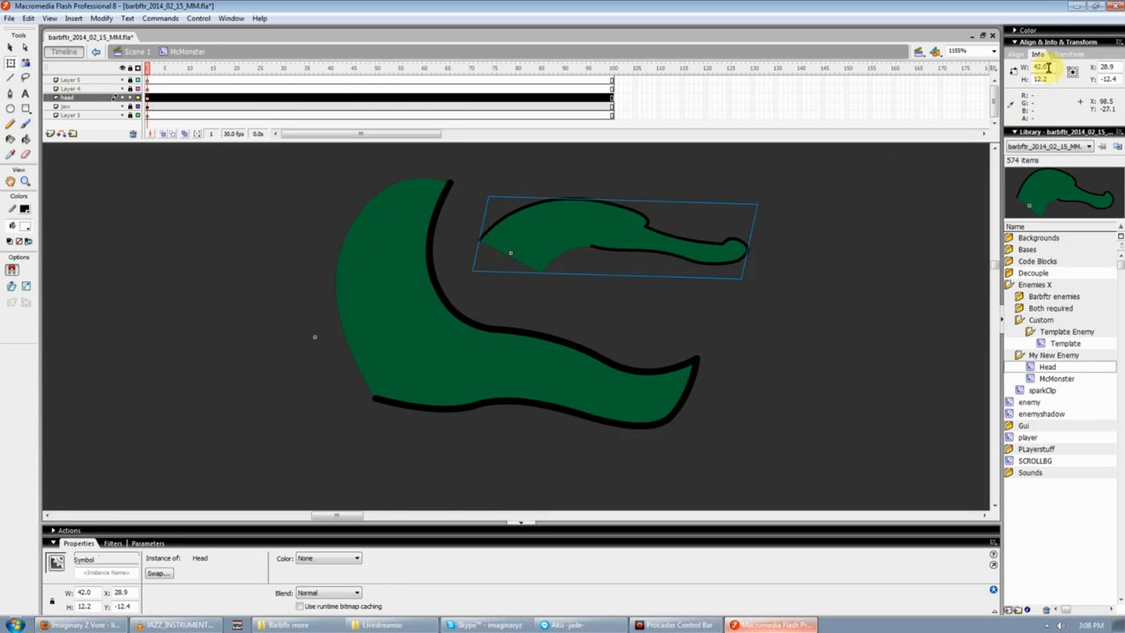
click(1068, 54)
click(661, 175)
click(600, 213)
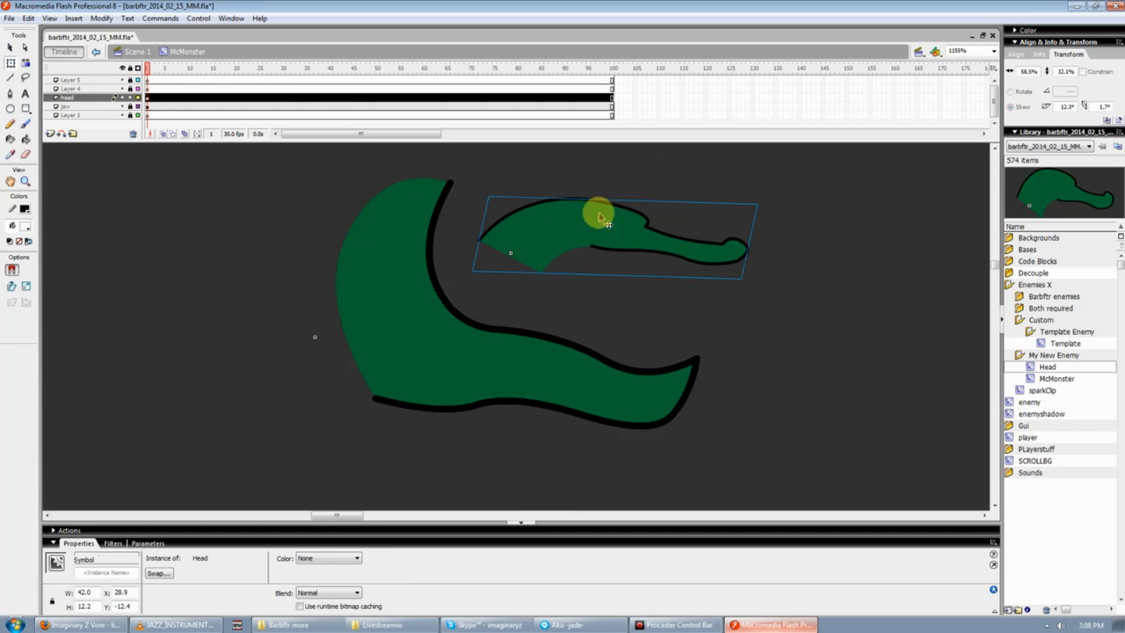
double_click(1017, 72)
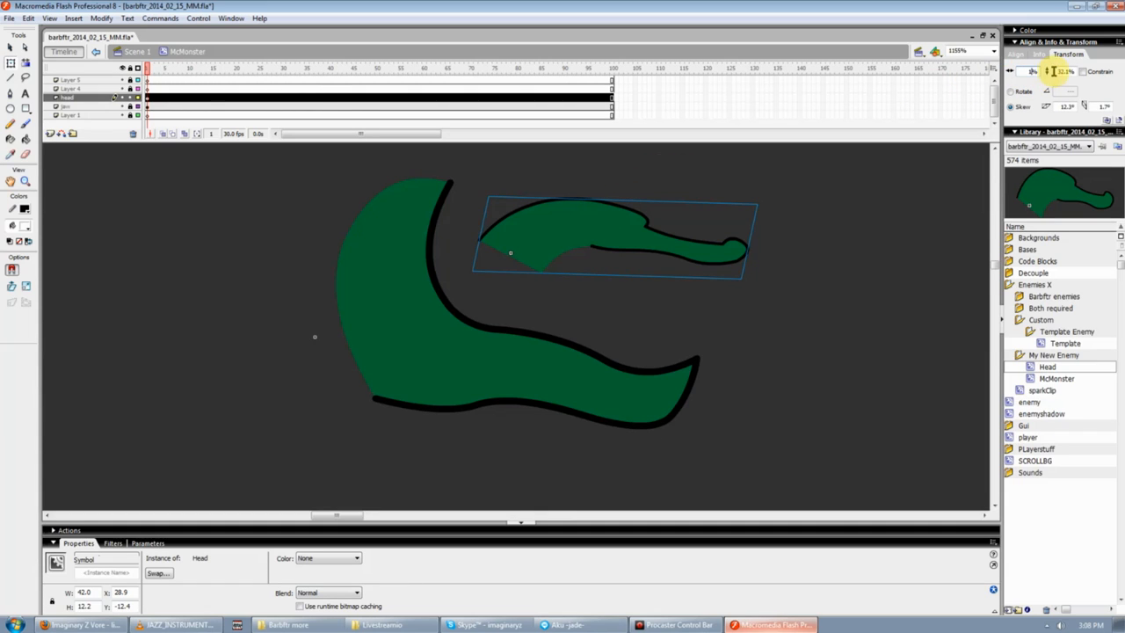
text(100)
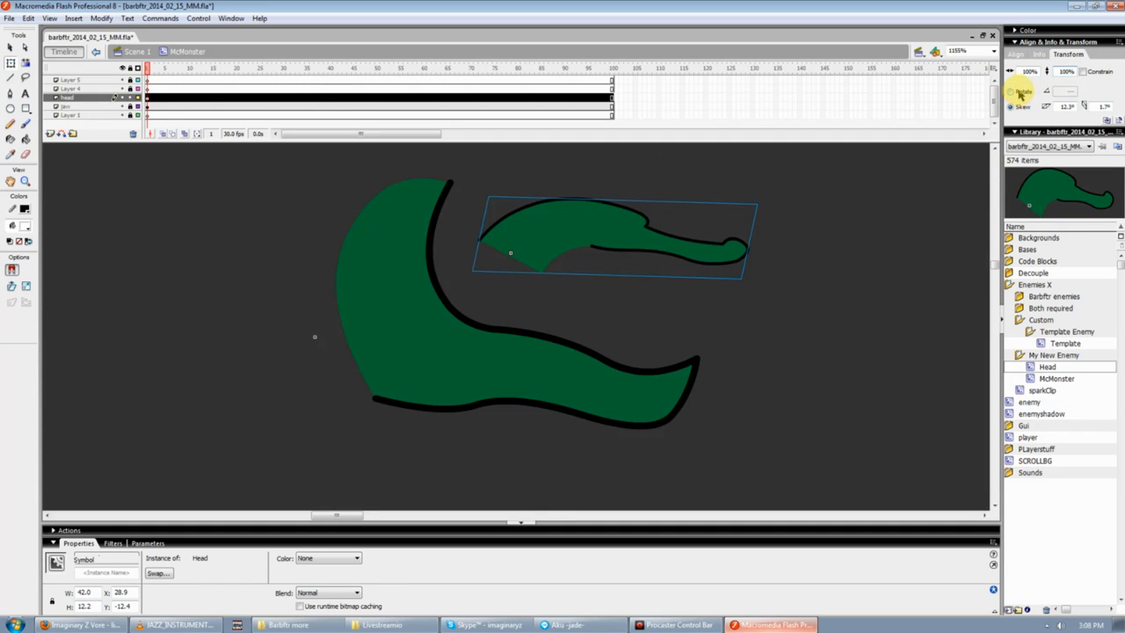
click(1021, 93)
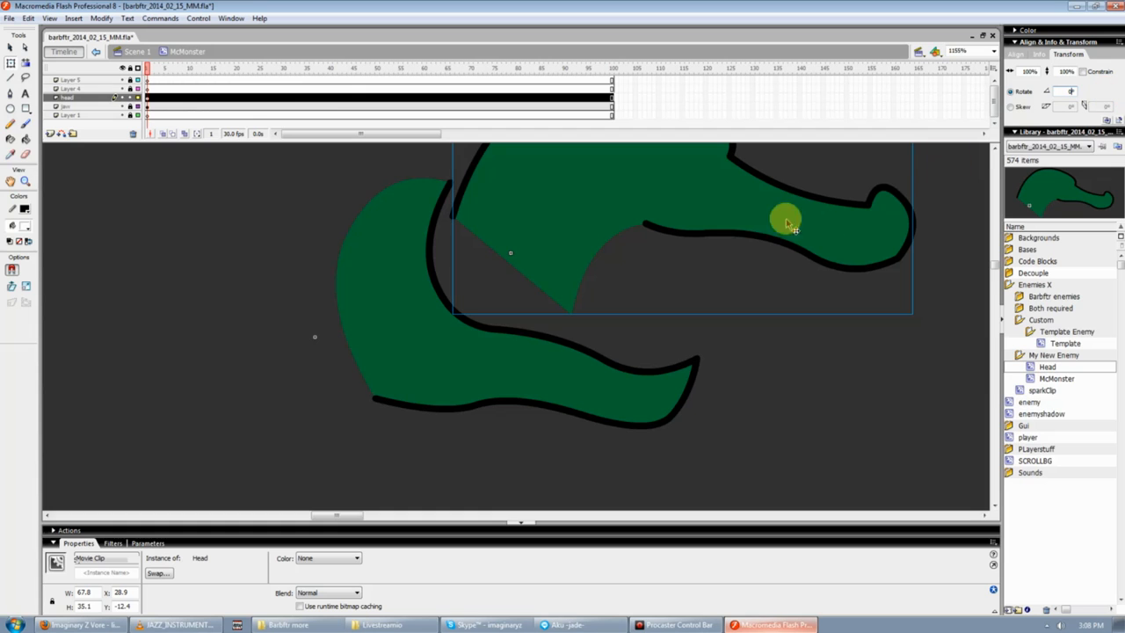
- Position the Head instance at X 0 and Y 0 in the McMonster clip
drag(785, 218, 521, 312)
drag(469, 282, 688, 271)
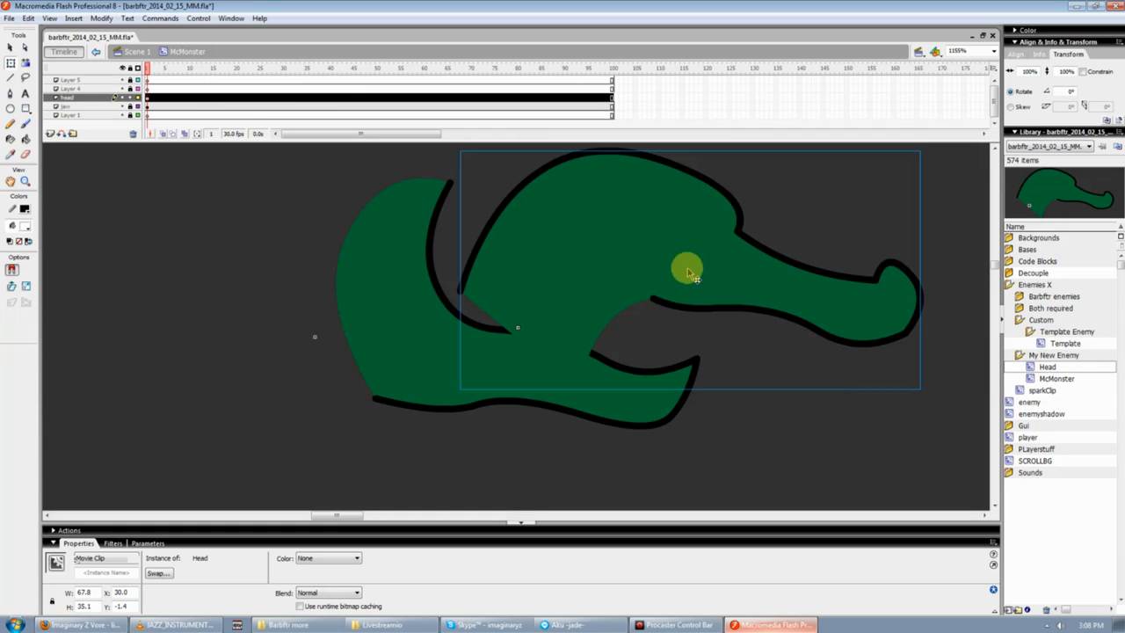
click(518, 330)
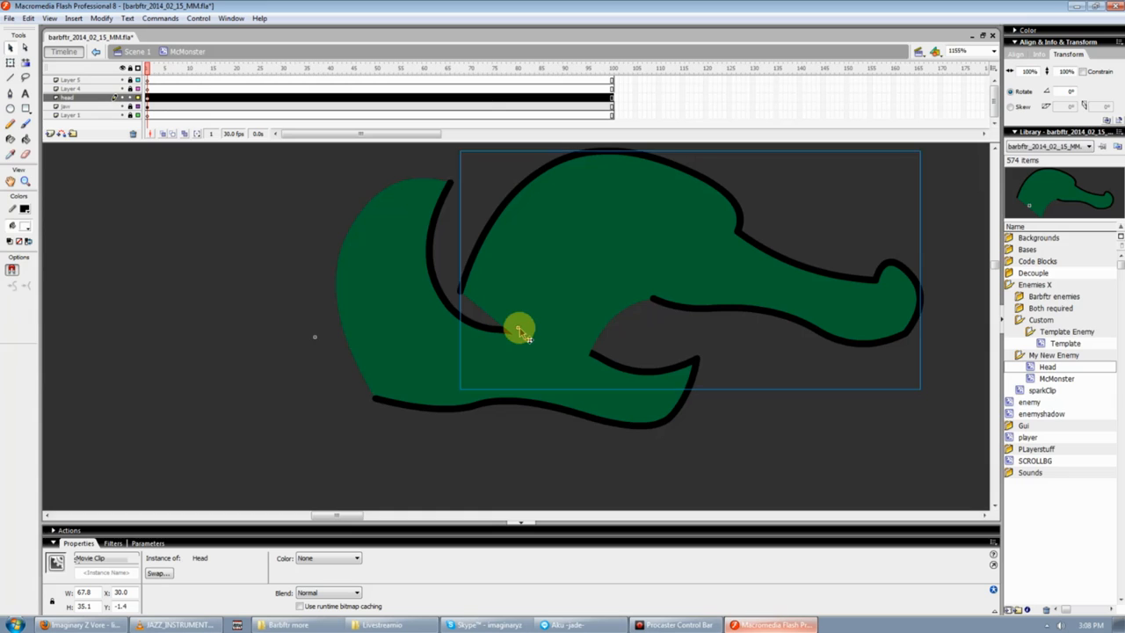
click(1040, 55)
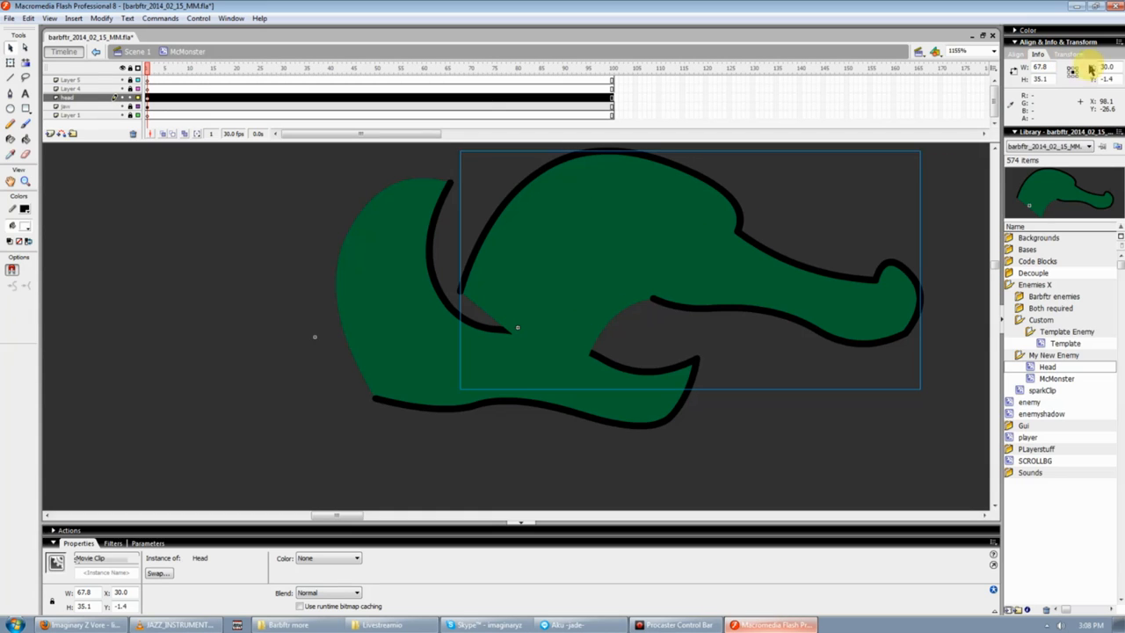
text(0)
drag(1113, 78, 1090, 77)
text(0)
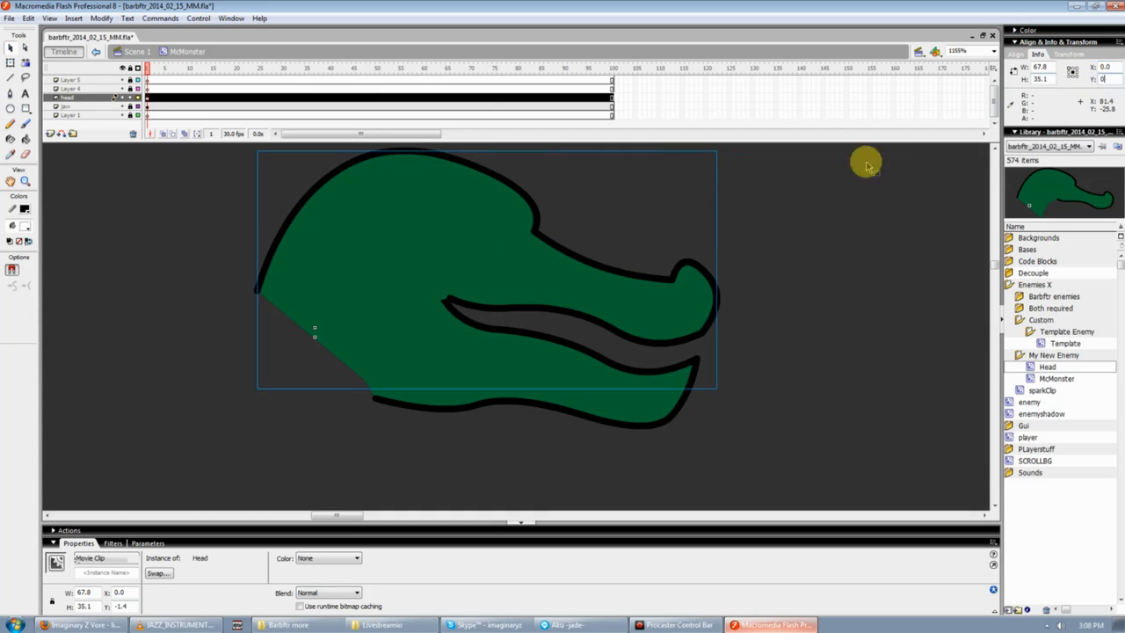
key(Return)
click(841, 289)
- Test-rotate the Head about its registration point, restoring its width scale to 100% and rotation to 0°
click(555, 263)
key(q)
drag(723, 396, 691, 490)
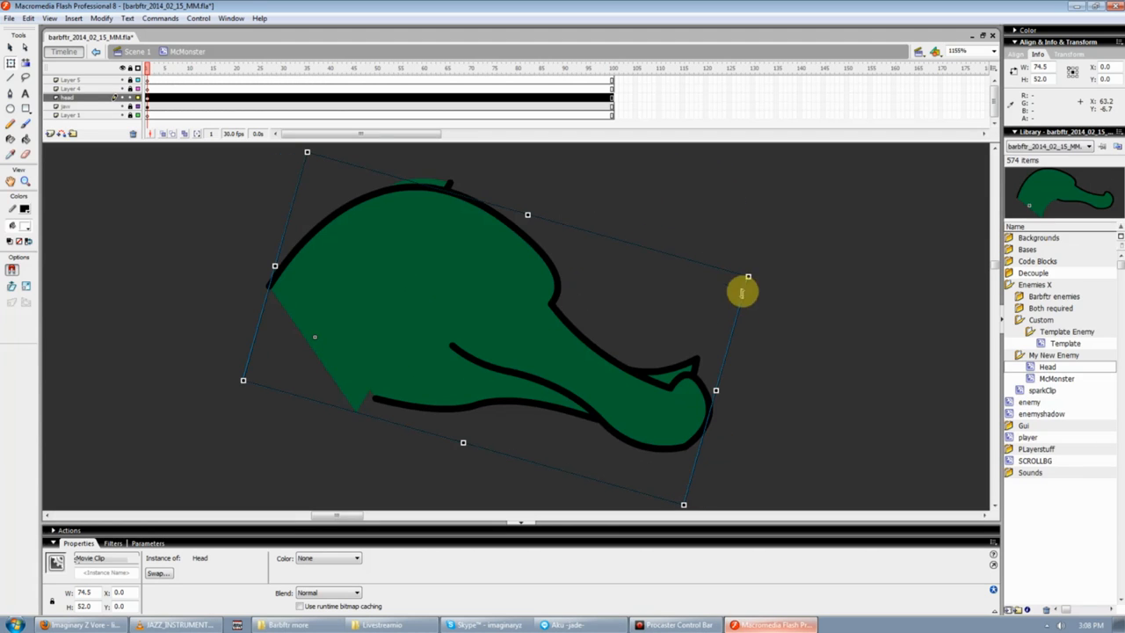
drag(751, 272, 709, 158)
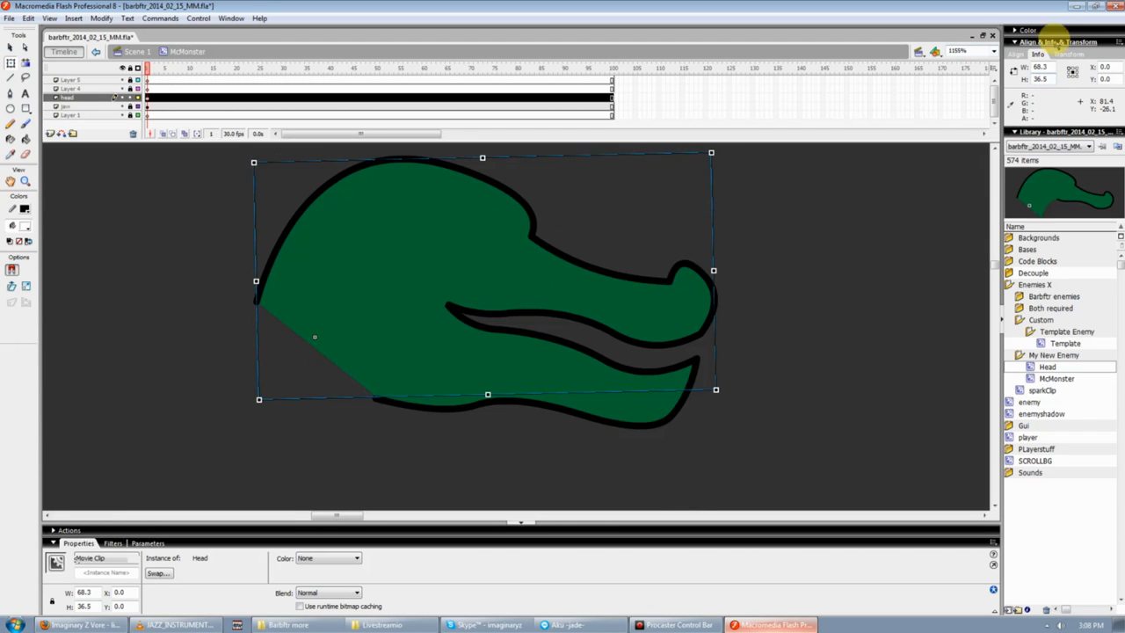
click(1067, 54)
click(1028, 71)
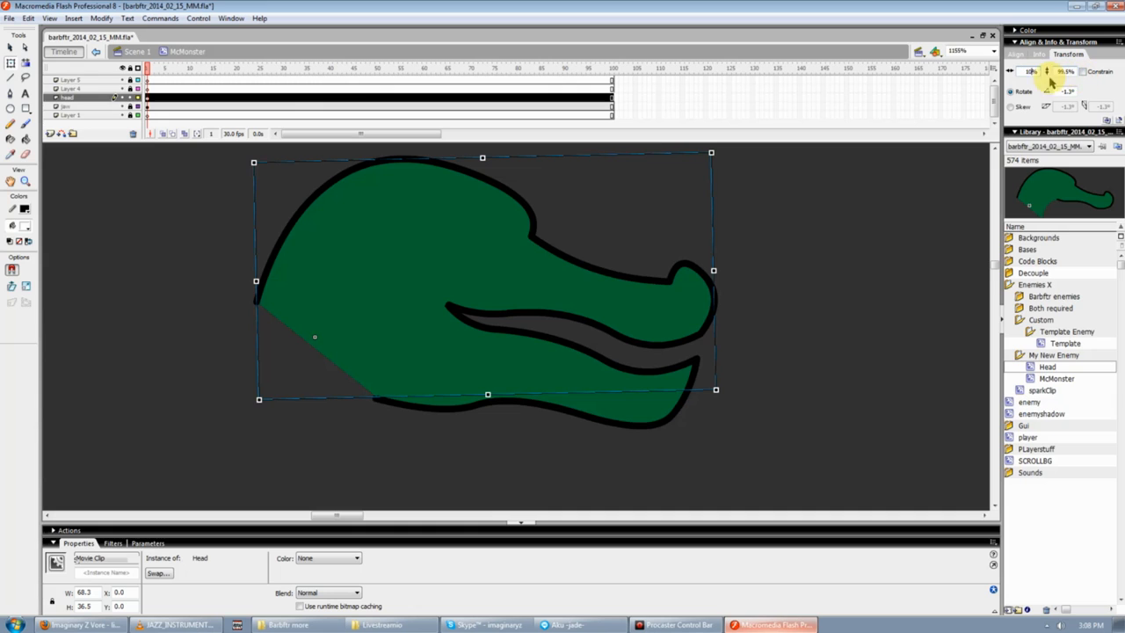
text(0)
key(Return)
click(816, 303)
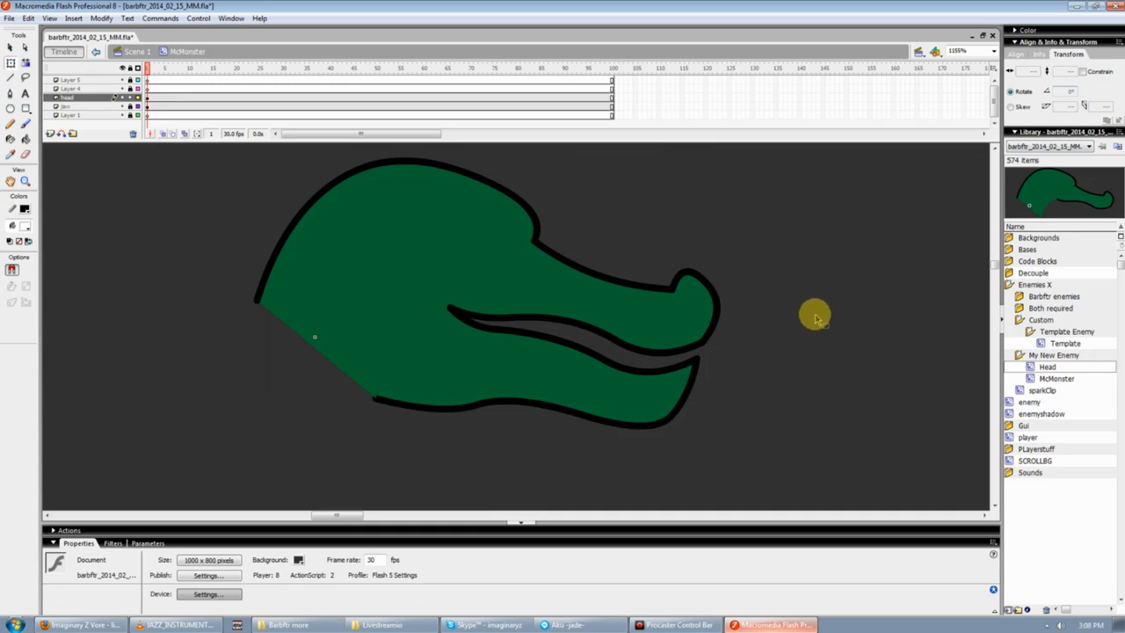
click(438, 285)
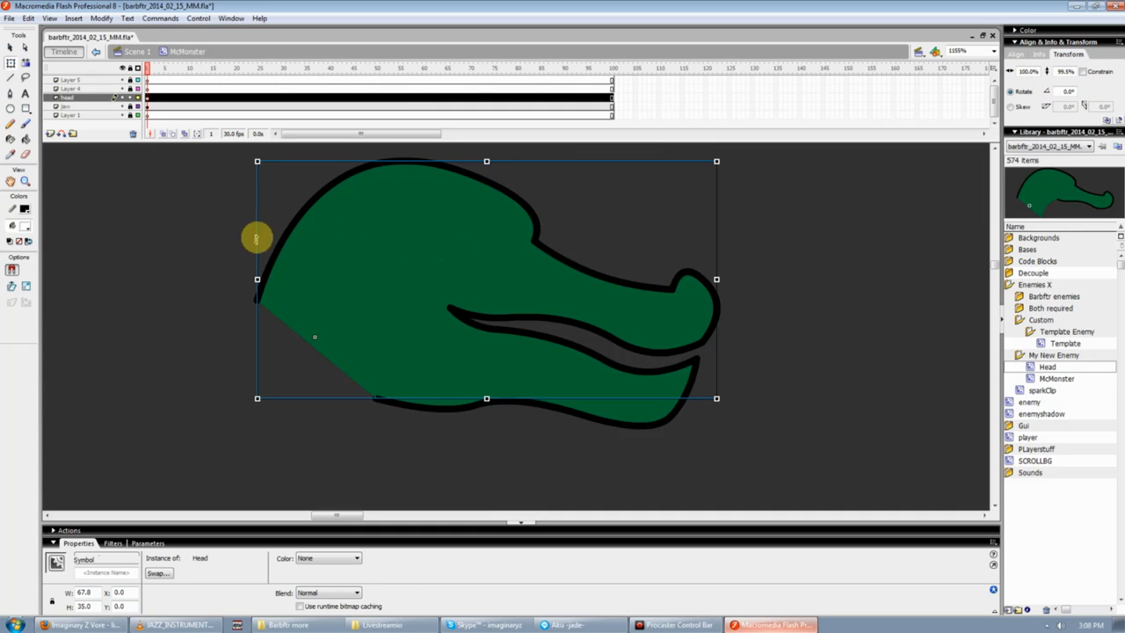
- Lock the head layer and isolate the unlocked jaw layer with all other layers hidden
click(151, 97)
click(130, 98)
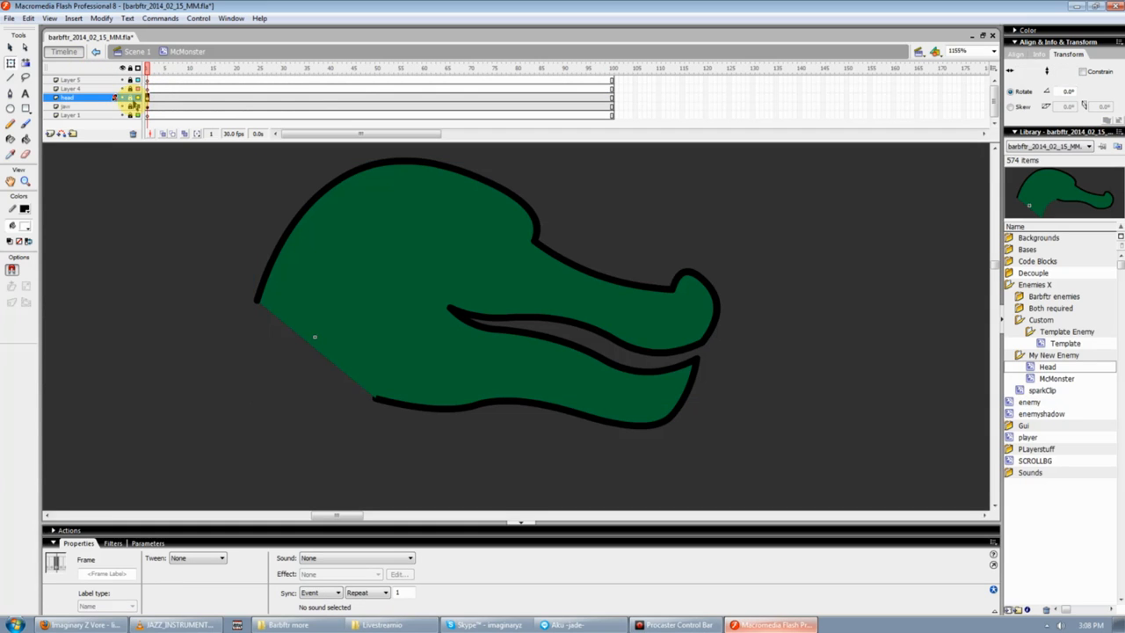
click(131, 110)
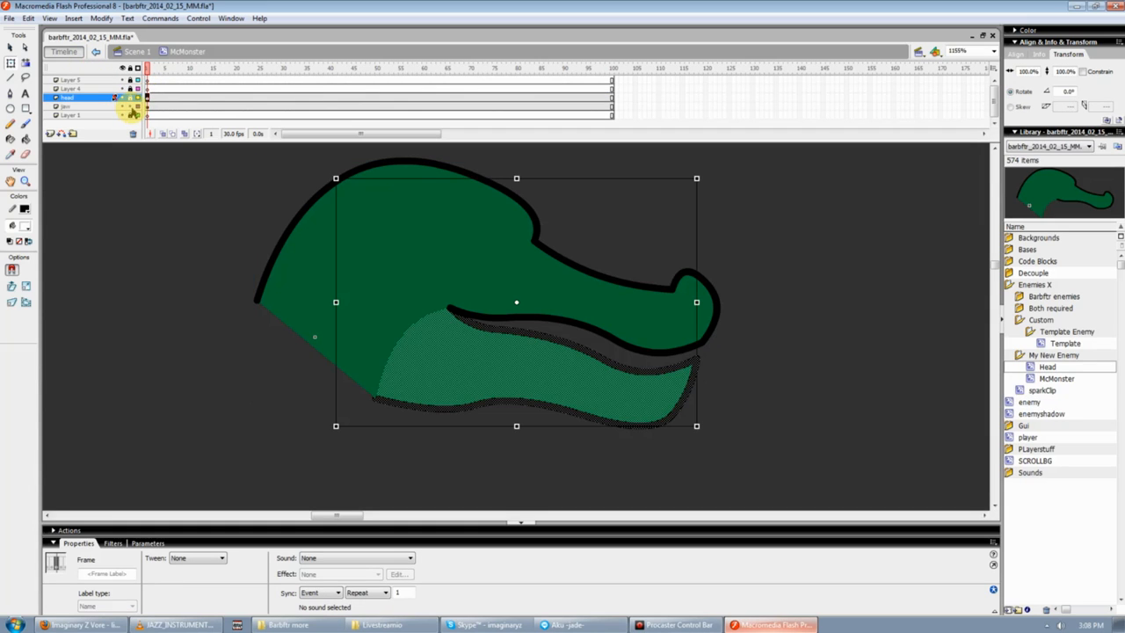
click(149, 107)
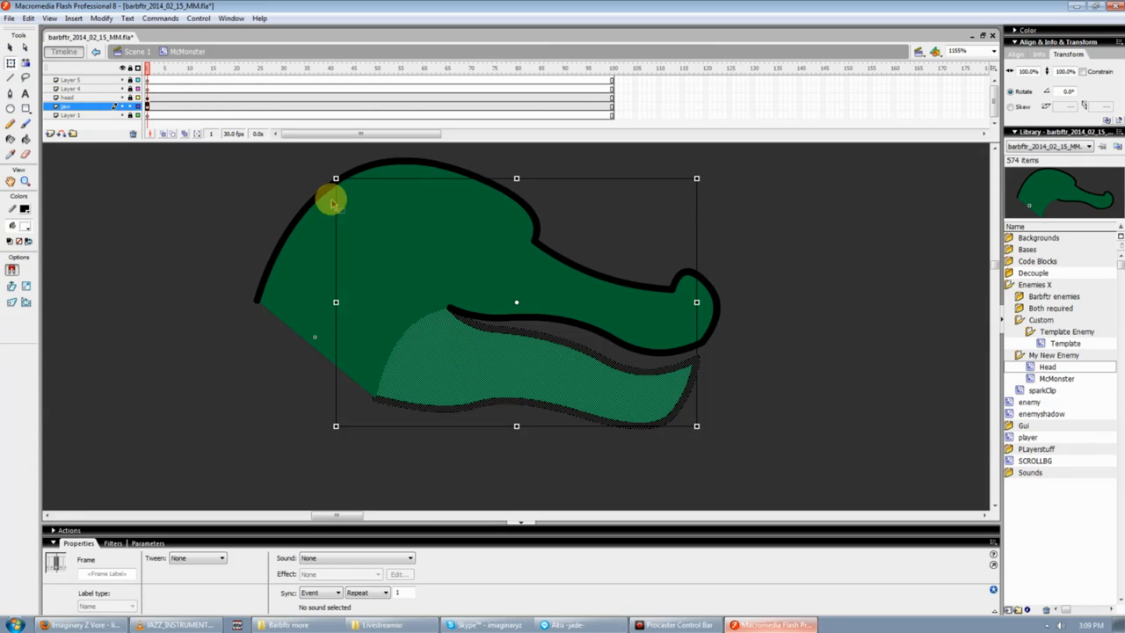
click(122, 68)
click(122, 106)
click(278, 266)
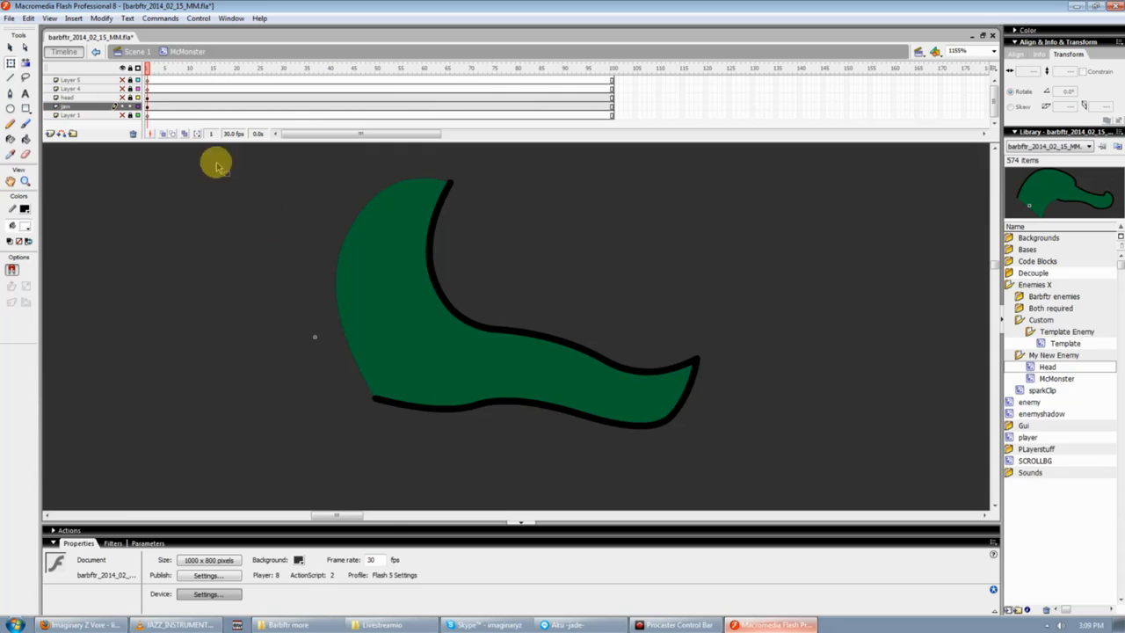
- Convert the jaw artwork into a movie clip symbol named Jaw
click(147, 106)
right_click(417, 293)
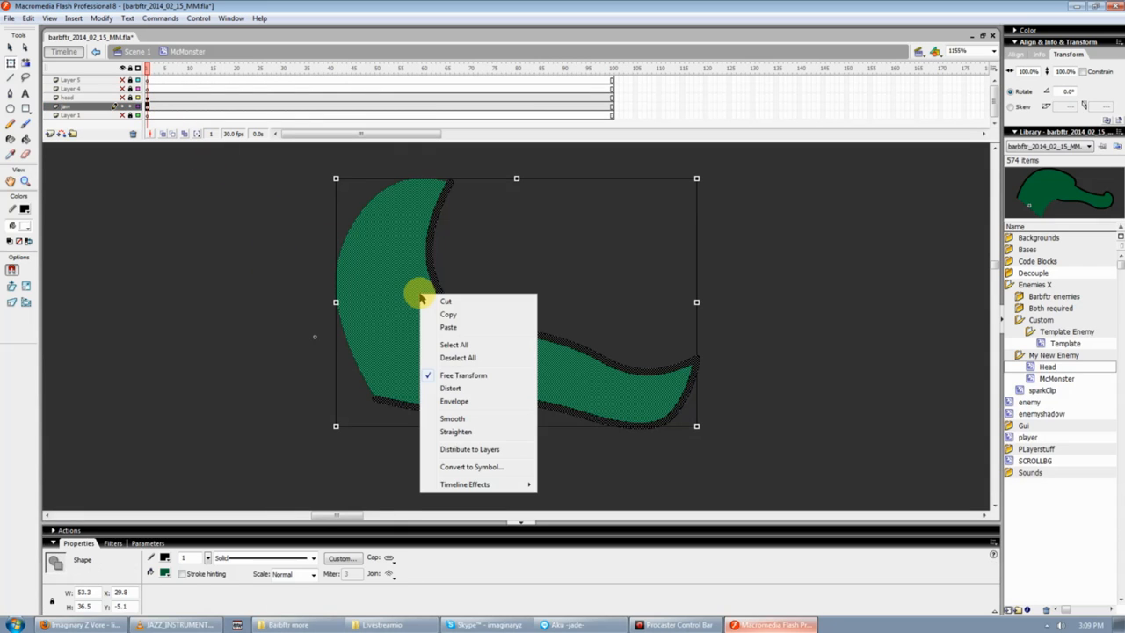
click(520, 472)
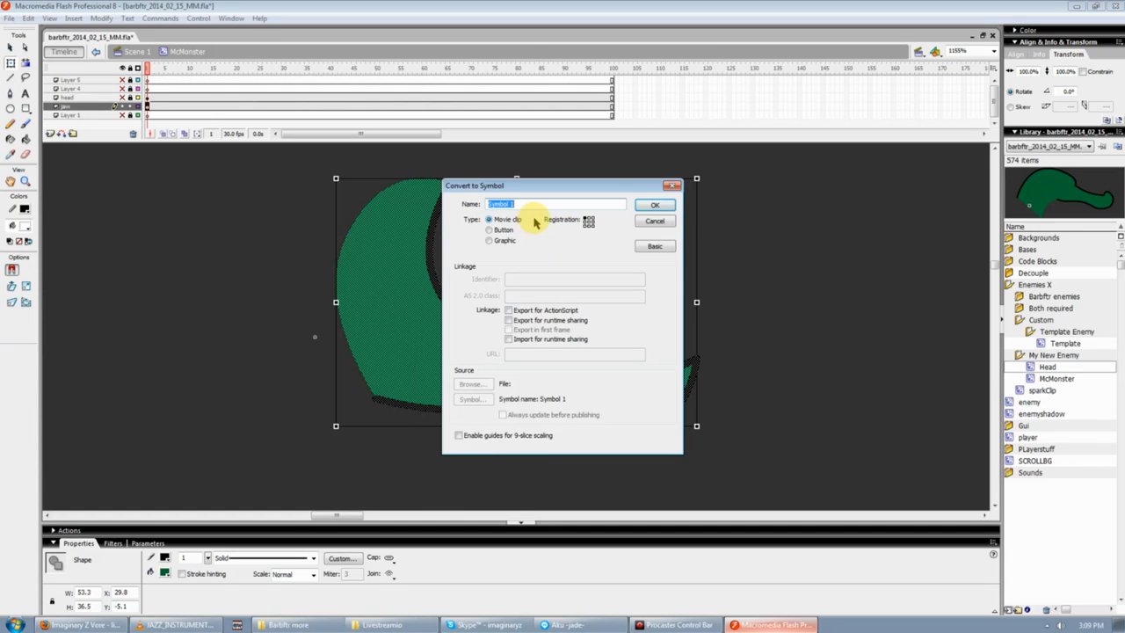
text(Jaw)
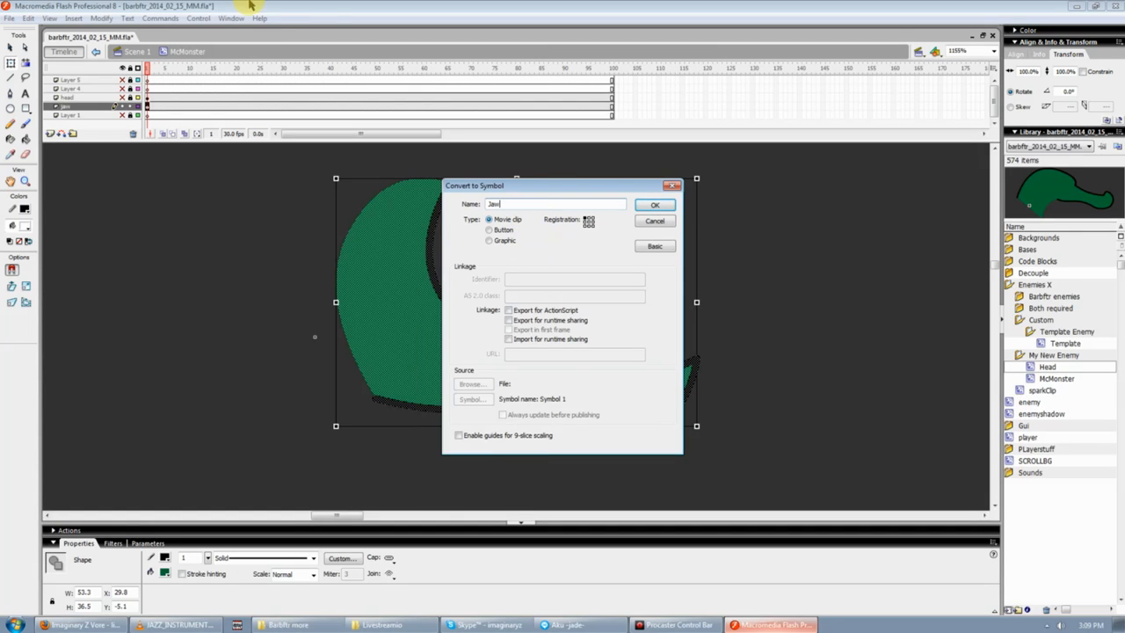
click(657, 207)
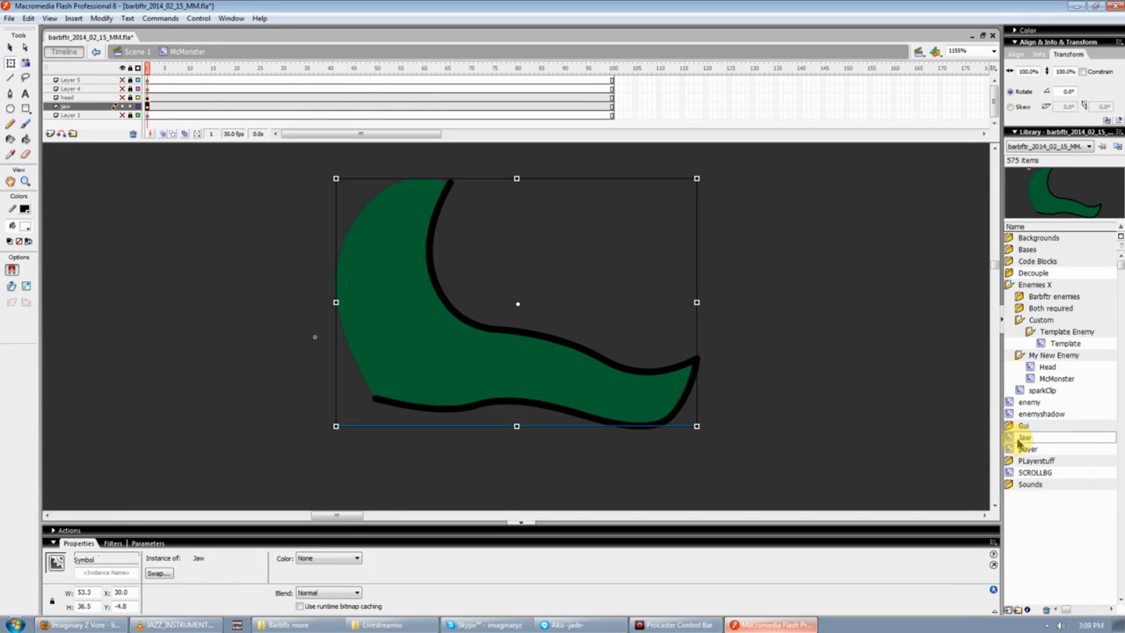
- Move the Jaw symbol into the My New Enemy folder of the library
drag(1021, 443, 1037, 362)
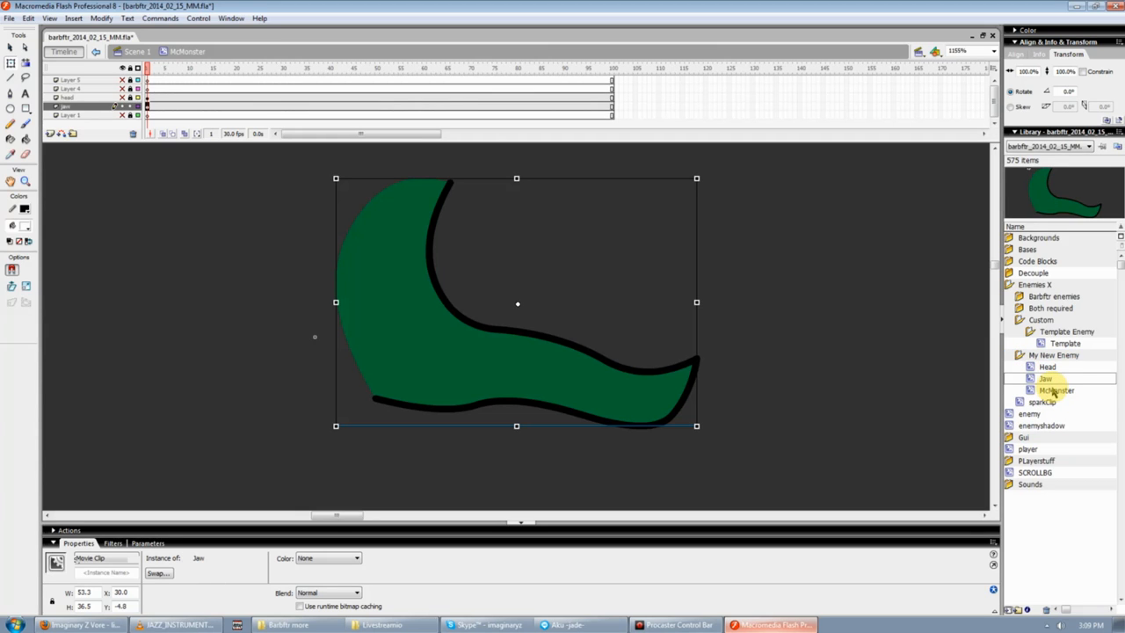
click(1031, 356)
click(1036, 380)
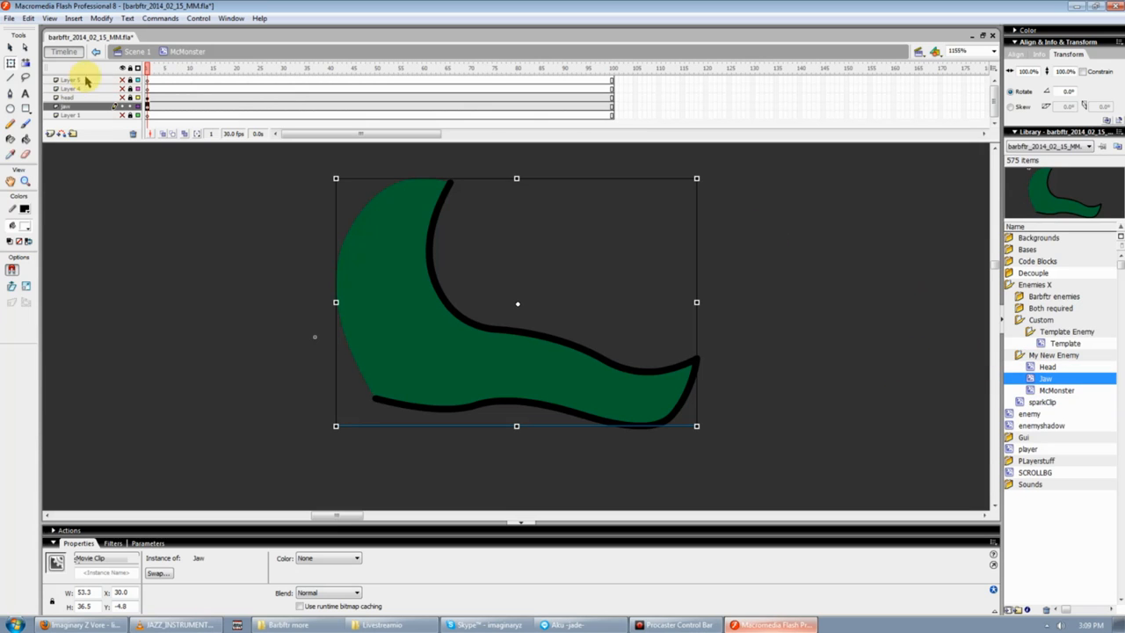
- Show all layers and move the Jaw instance so its registration point sits on the Head's registration point
click(120, 68)
click(839, 395)
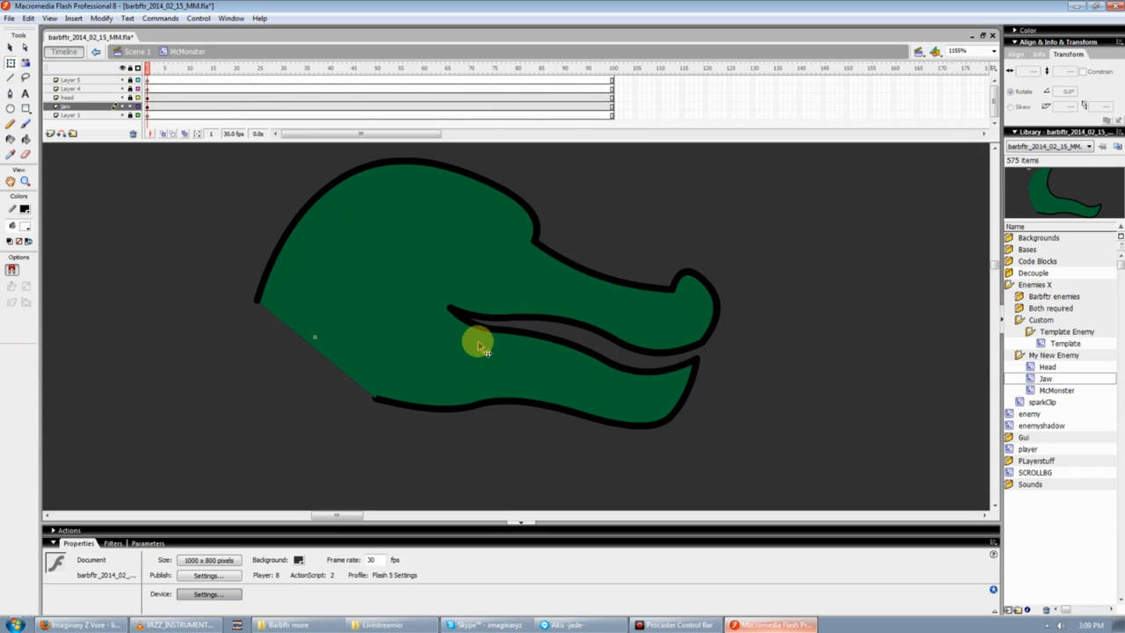
click(553, 379)
drag(552, 380, 623, 463)
scroll(623, 460, down, 1)
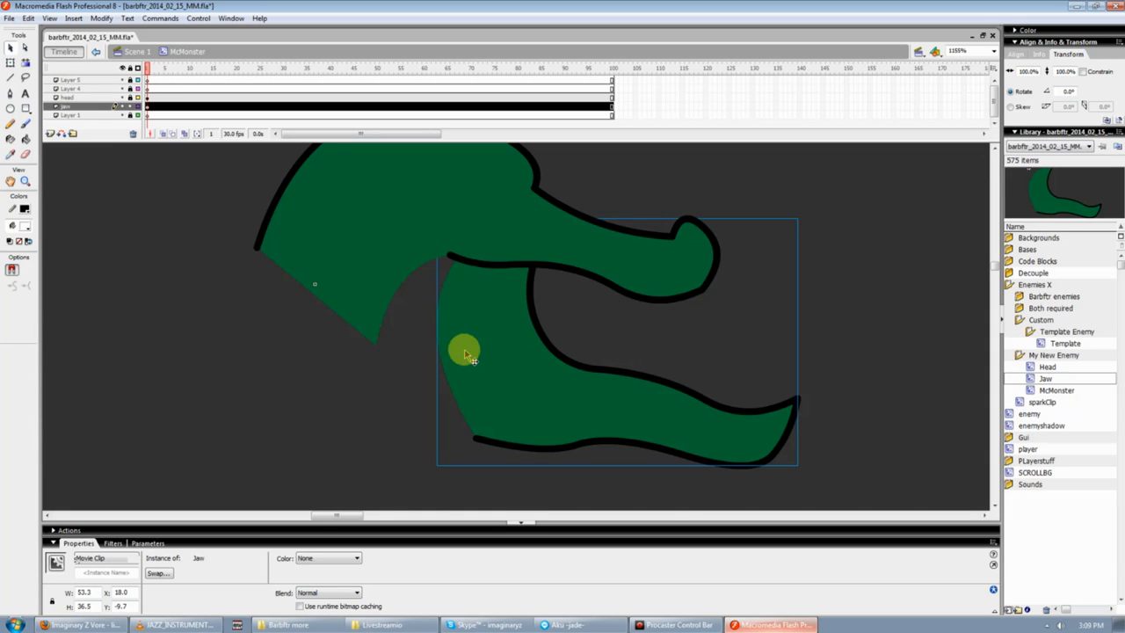
drag(462, 349, 493, 413)
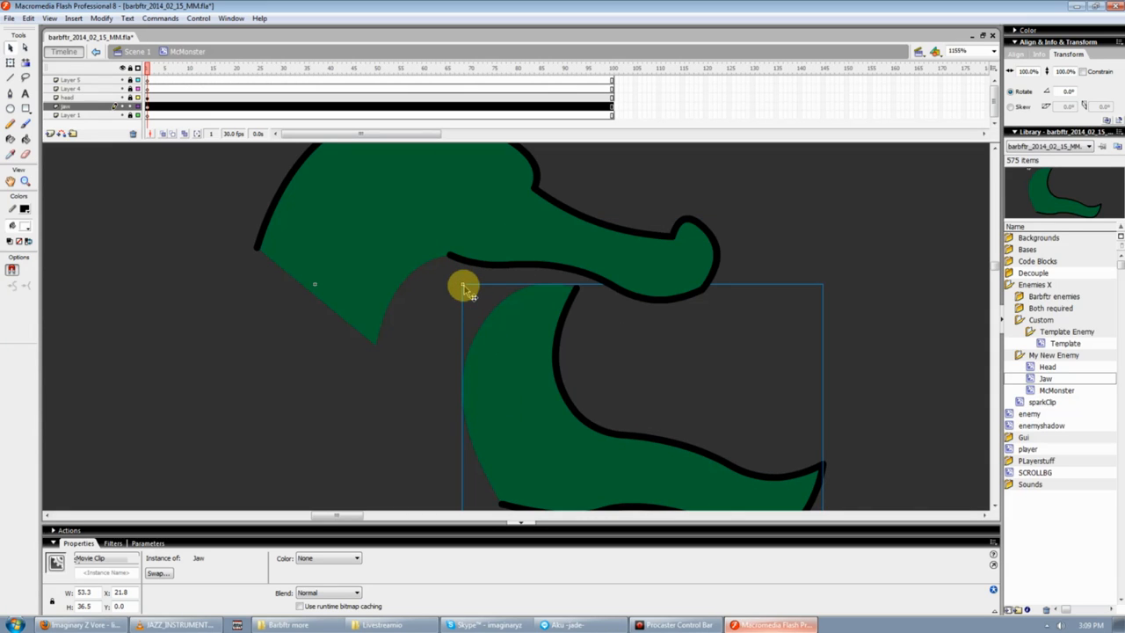
drag(463, 287, 315, 284)
click(492, 395)
- Unlock the head layer and try moving the Jaw instance, undoing both moves
click(130, 97)
drag(383, 382, 458, 463)
key(ctrl+z)
drag(360, 392, 360, 419)
key(ctrl+z)
click(263, 387)
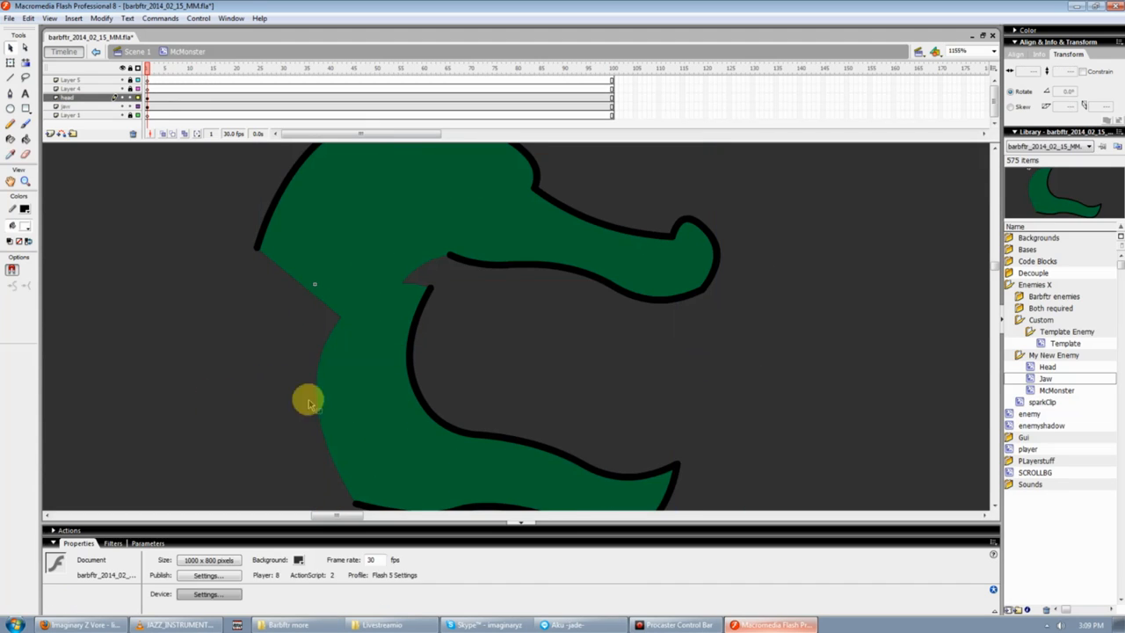
- Move the Jaw instance away, snap it back onto the registration point, and check its transformation point
drag(361, 380, 394, 476)
drag(341, 381, 312, 283)
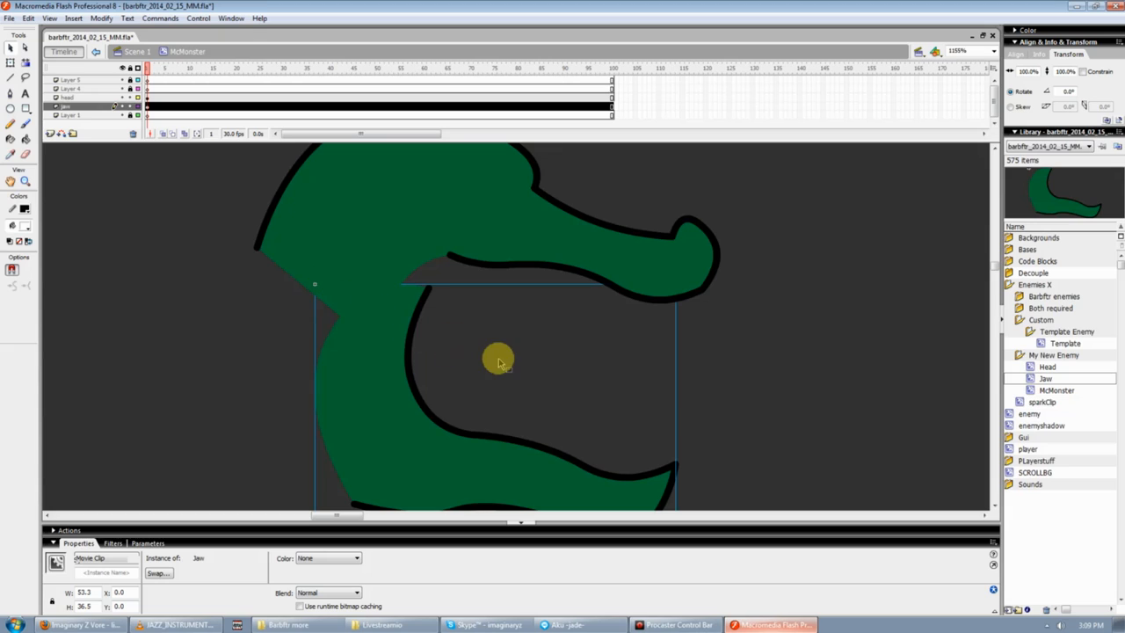
scroll(497, 359, down, 2)
key(q)
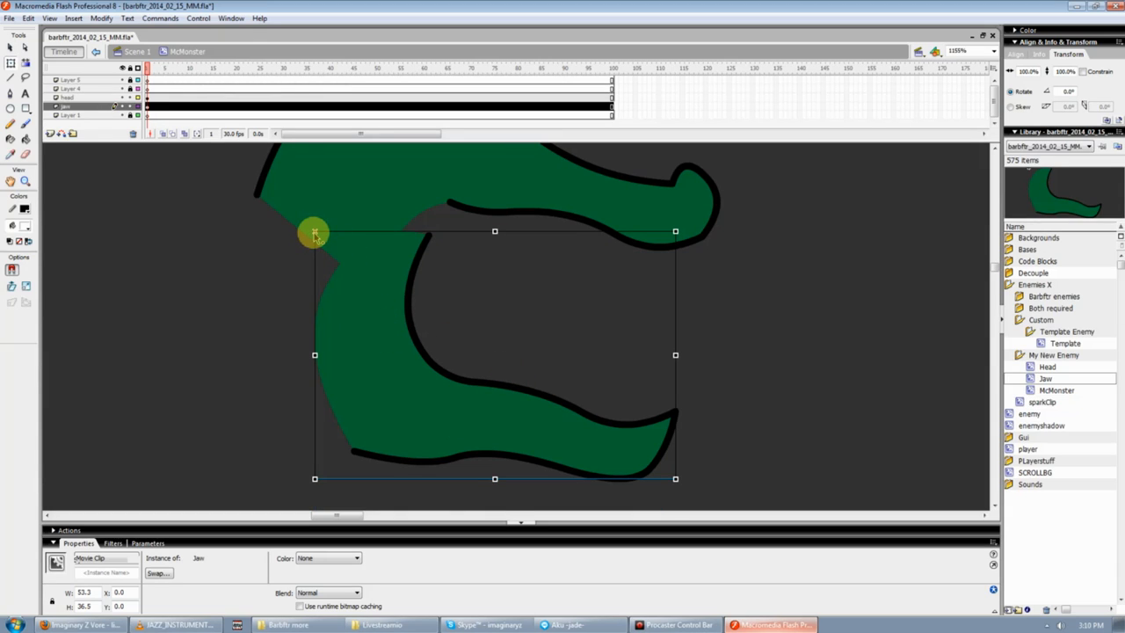
key(v)
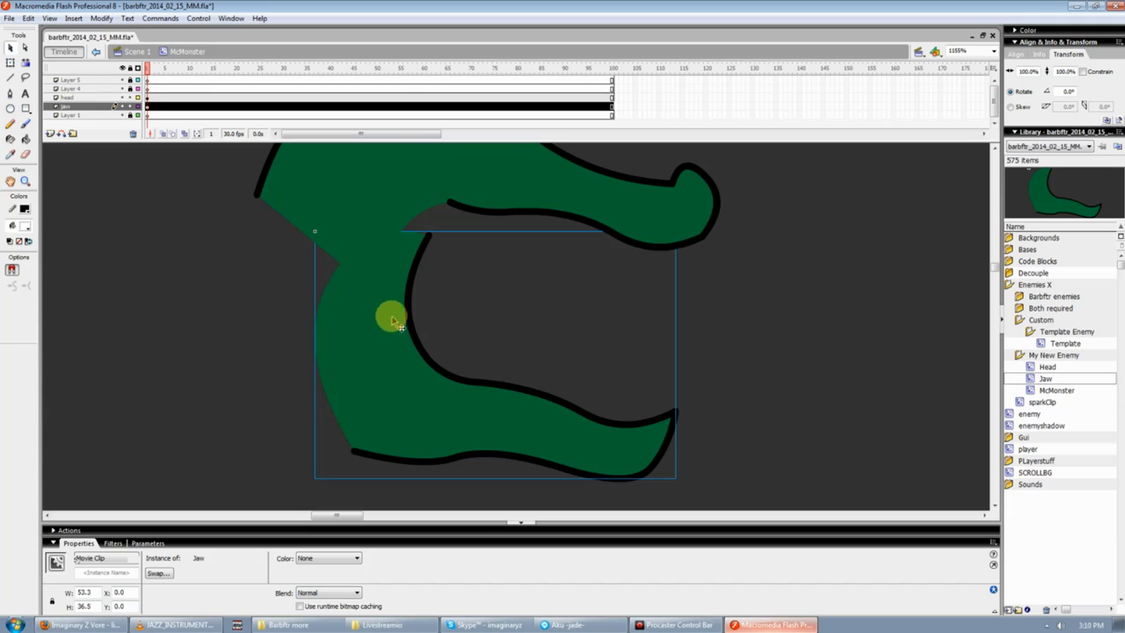
- Check the Jaw instance's position and size values and its alignment with the Head
click(1038, 54)
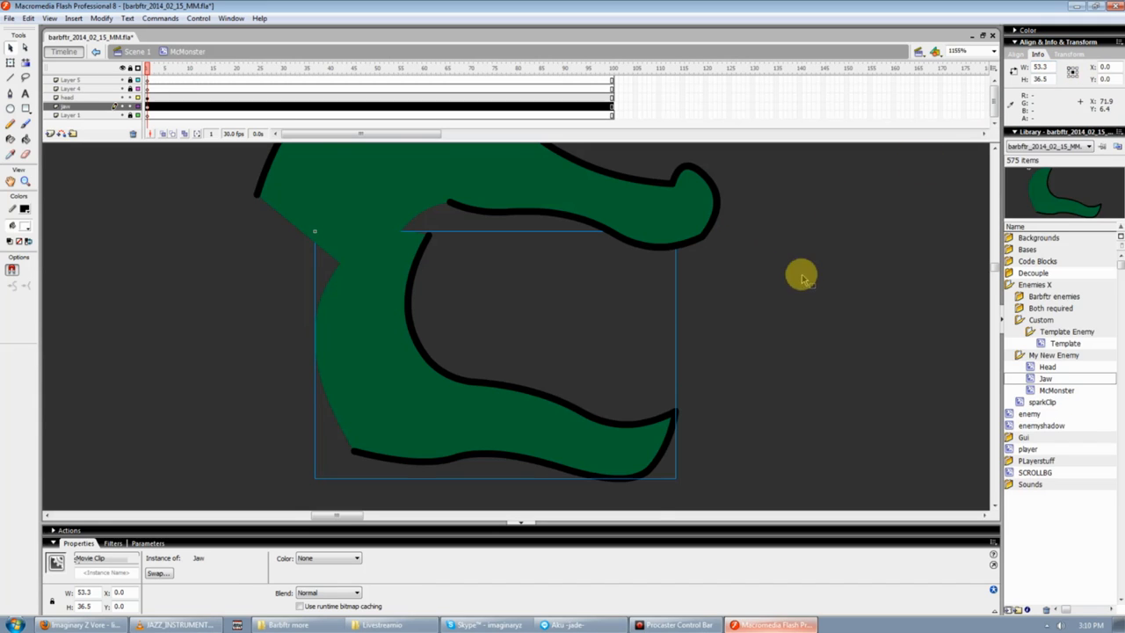
click(765, 326)
scroll(765, 326, up, 1)
click(374, 432)
scroll(416, 431, down, 1)
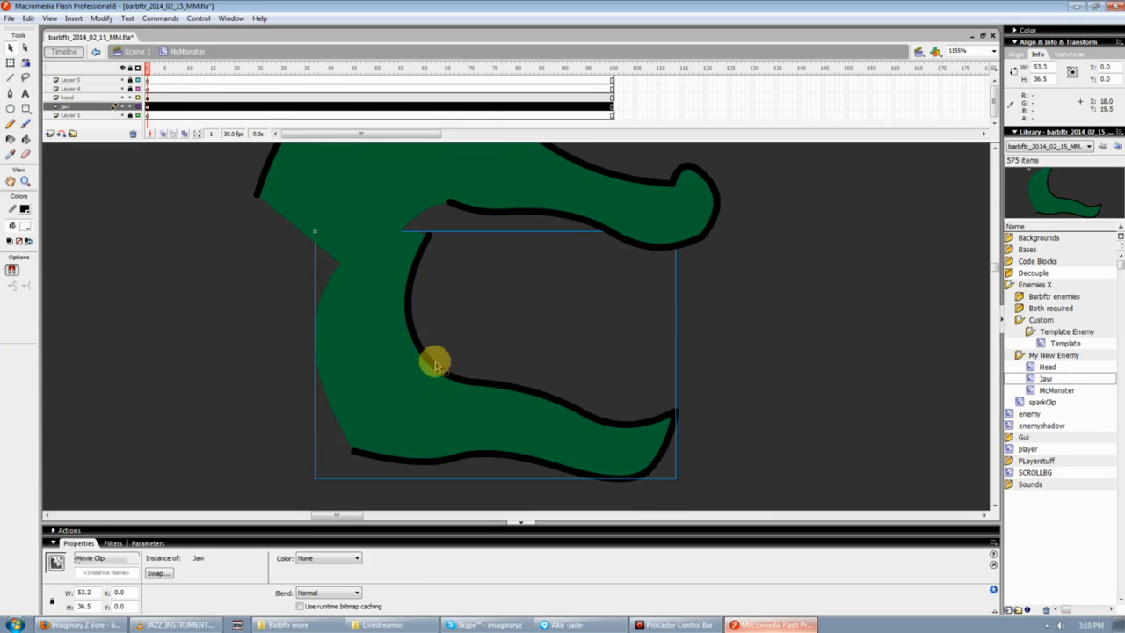
scroll(444, 409, up, 1)
scroll(448, 413, up, 1)
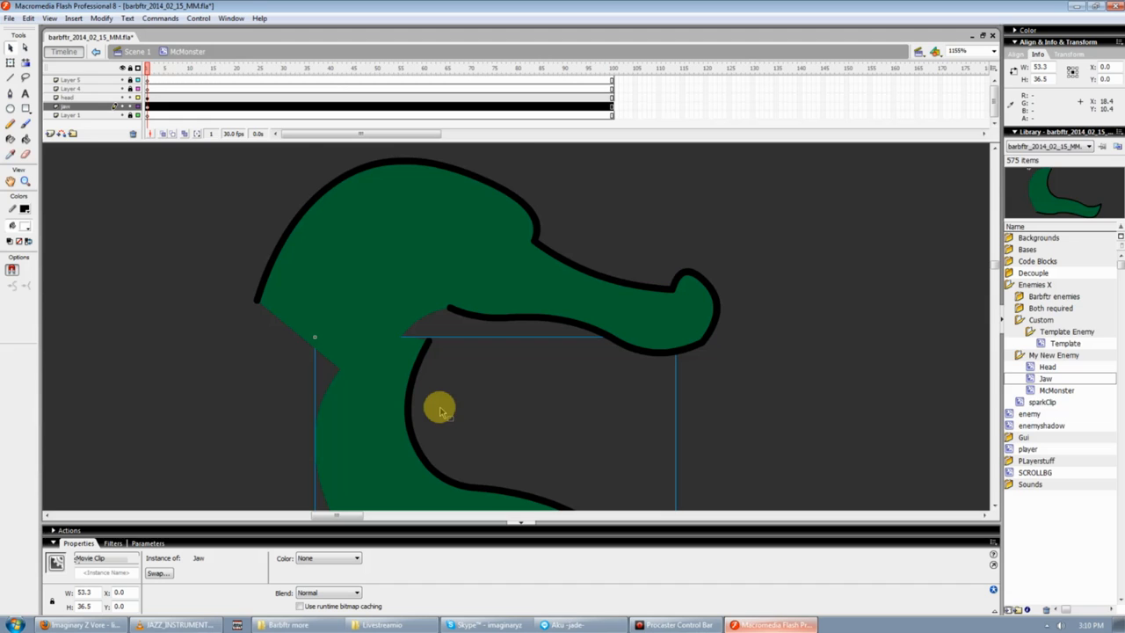
scroll(437, 402, down, 1)
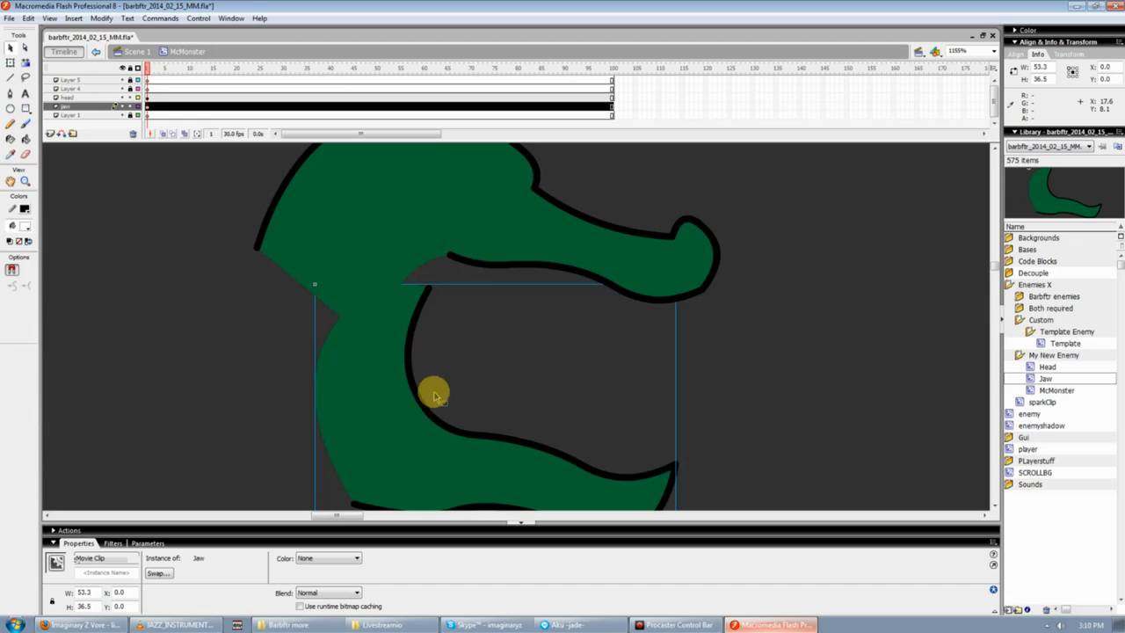
- Edit the Jaw symbol and move its artwork up beneath the snout to about X 29.7, Y -4.6, returning to McMonster
double_click(381, 401)
drag(463, 472, 485, 310)
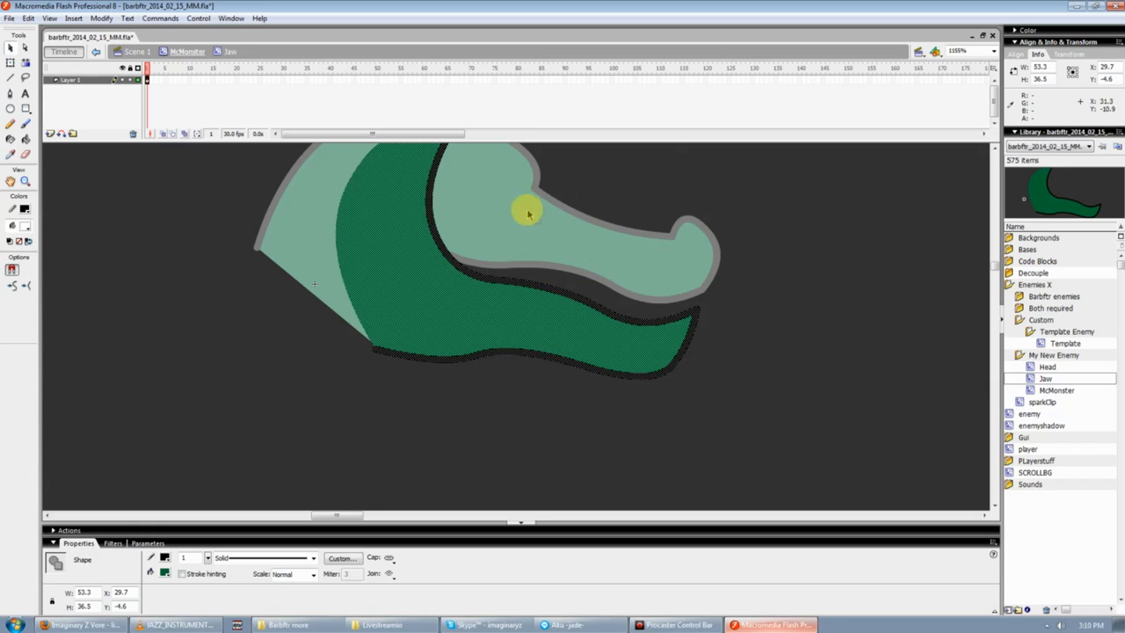
double_click(867, 251)
click(605, 375)
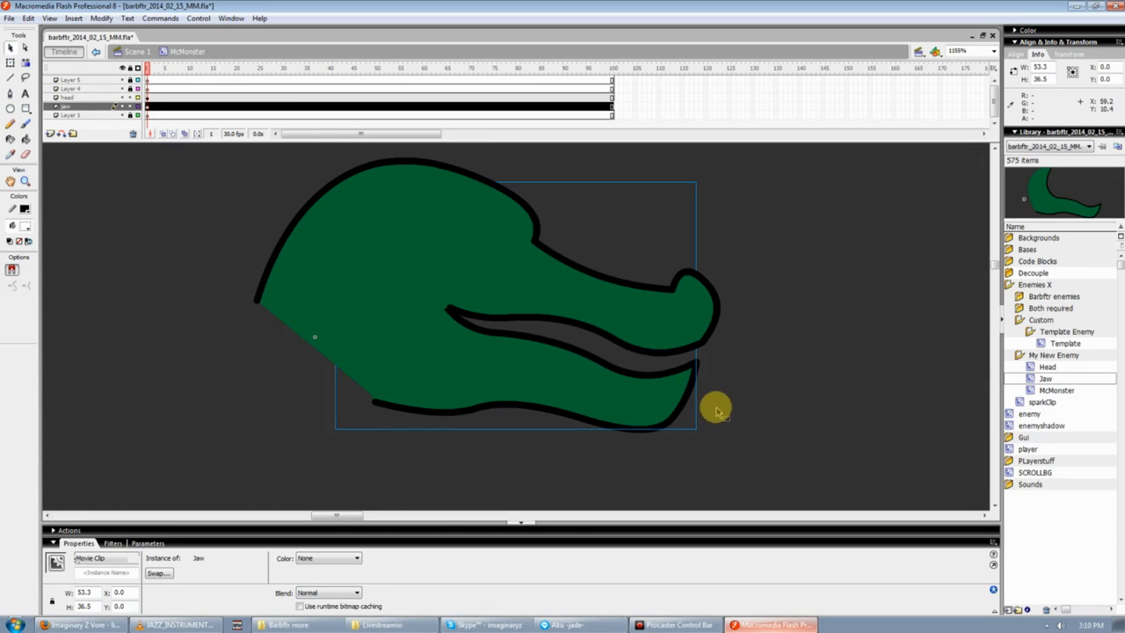
- Nudge the artwork inside the Jaw symbol to about X 30.1, Y -5.4 for a closer fit, and return to McMonster
double_click(511, 360)
click(485, 376)
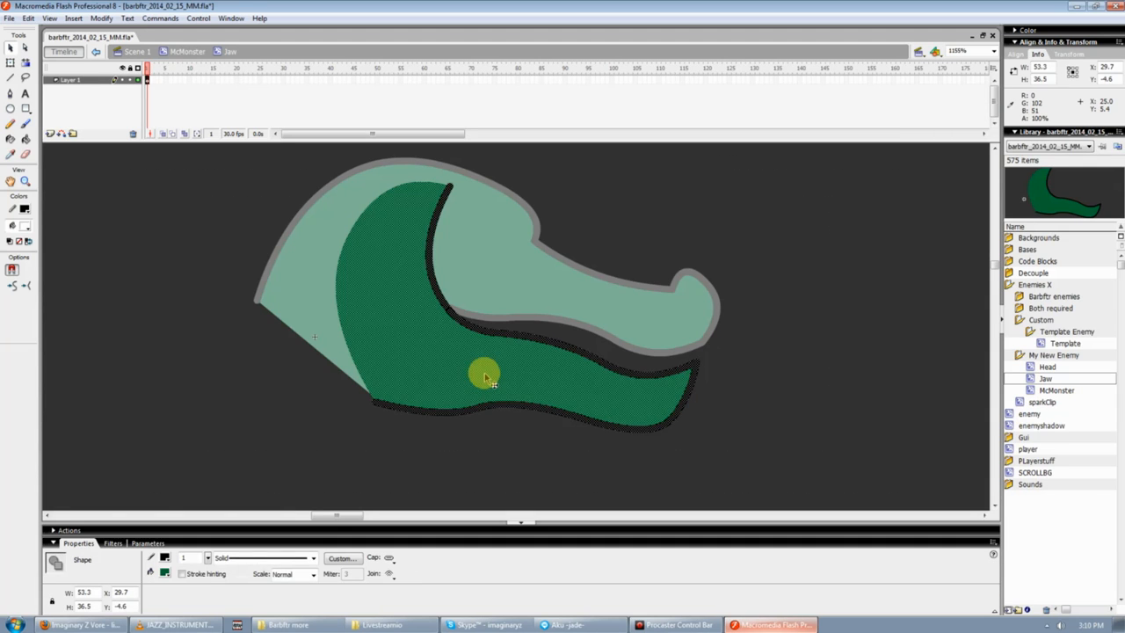
drag(484, 376, 486, 367)
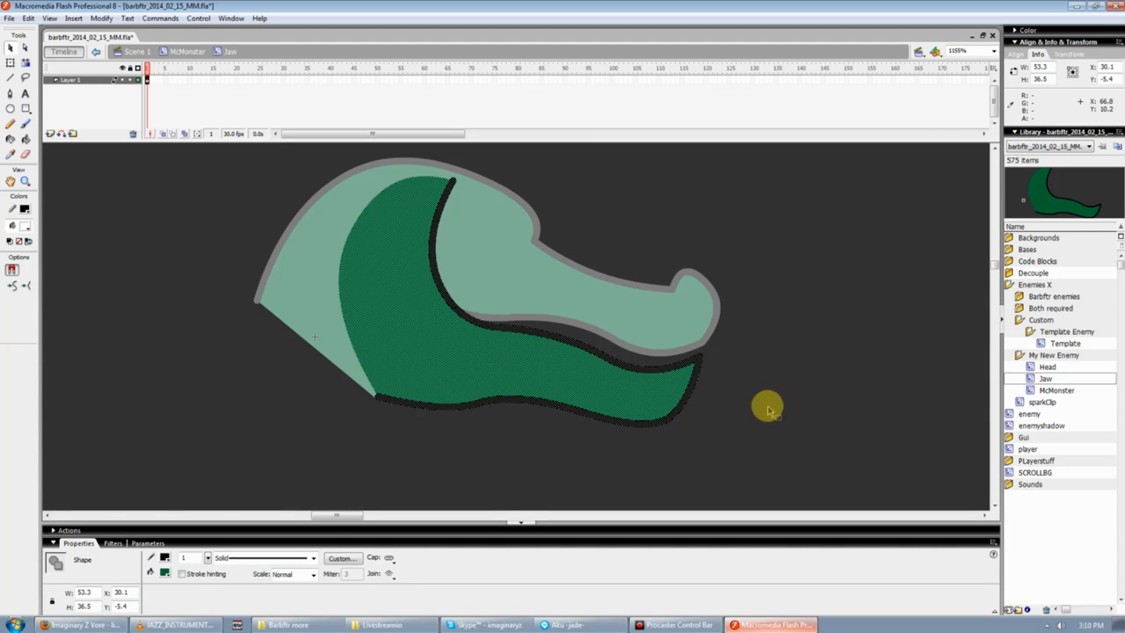
double_click(794, 402)
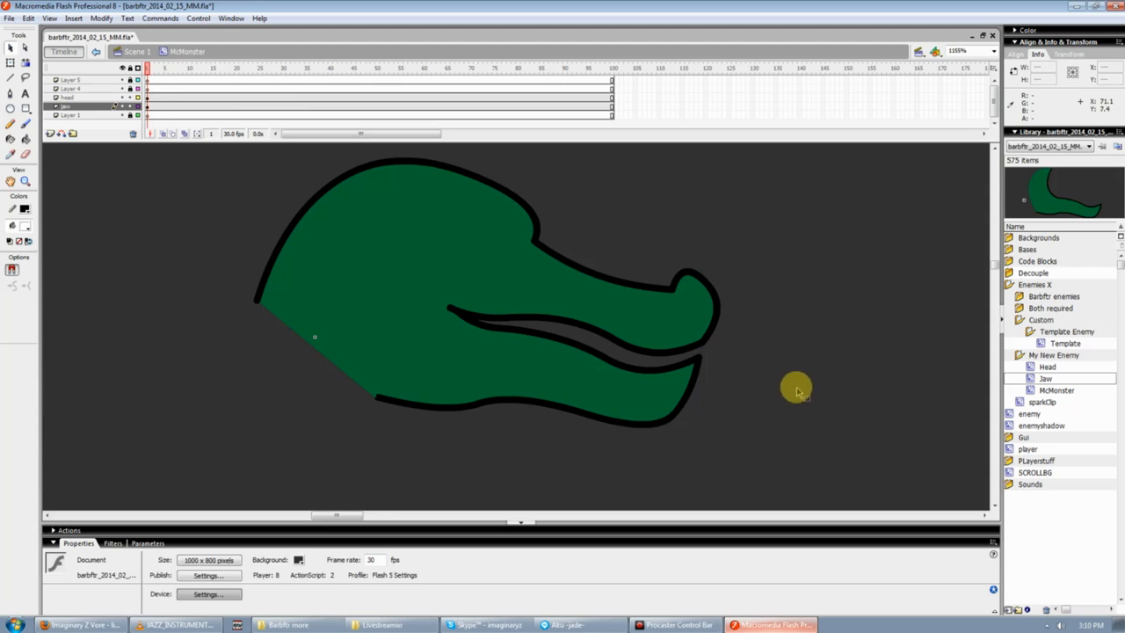
- Rotate the Jaw instance about its registration point with Free Transform to about 4 degrees
click(565, 371)
scroll(624, 342, down, 2)
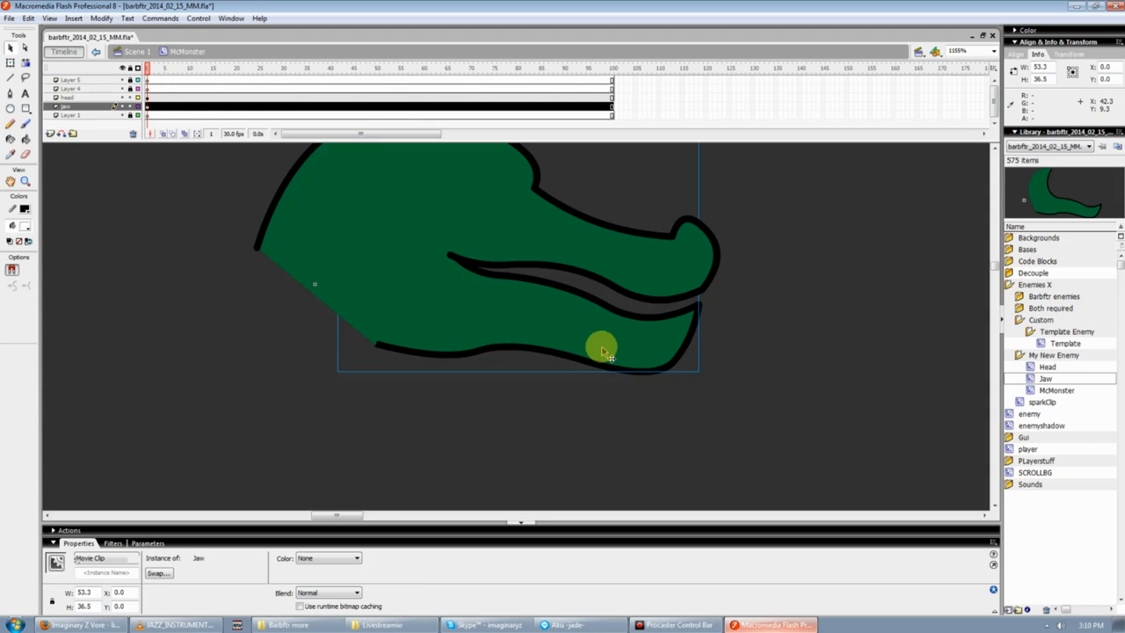
key(q)
drag(715, 364, 753, 231)
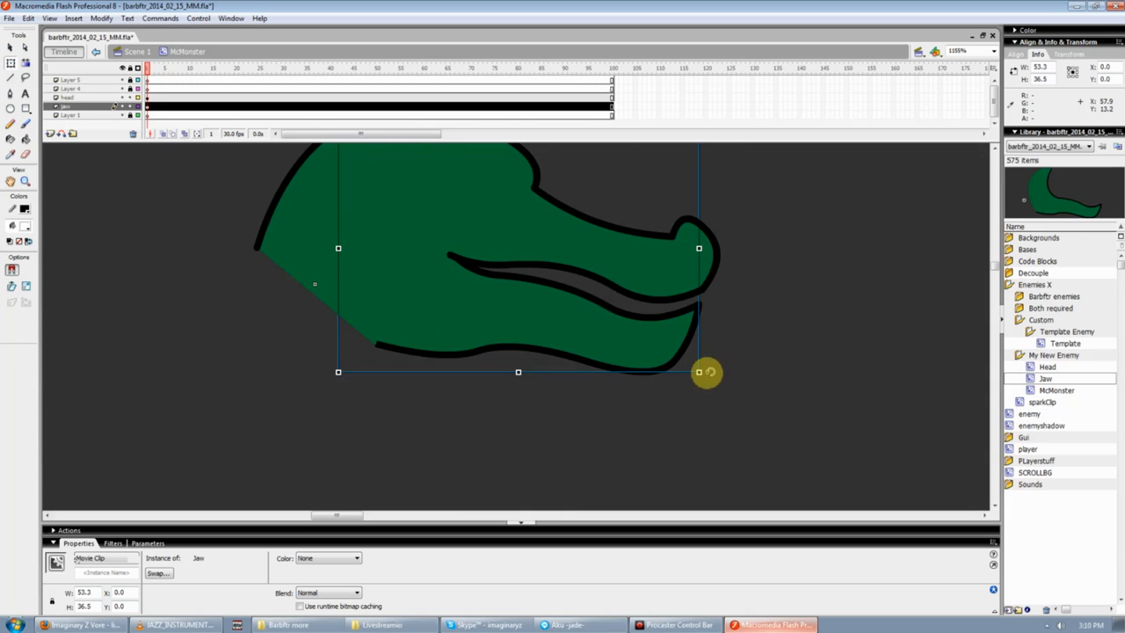
drag(707, 372, 709, 147)
scroll(701, 389, up, 3)
click(799, 404)
scroll(686, 407, up, 2)
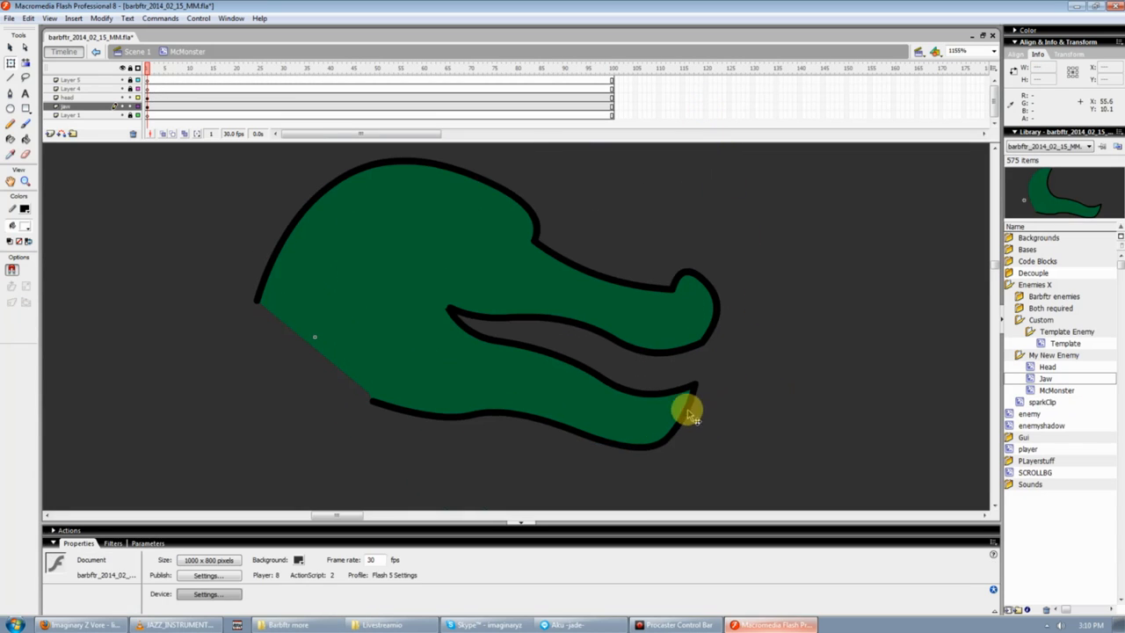
- Rotate the Head instance about the registration point to about 3.6 degrees
click(503, 415)
click(394, 231)
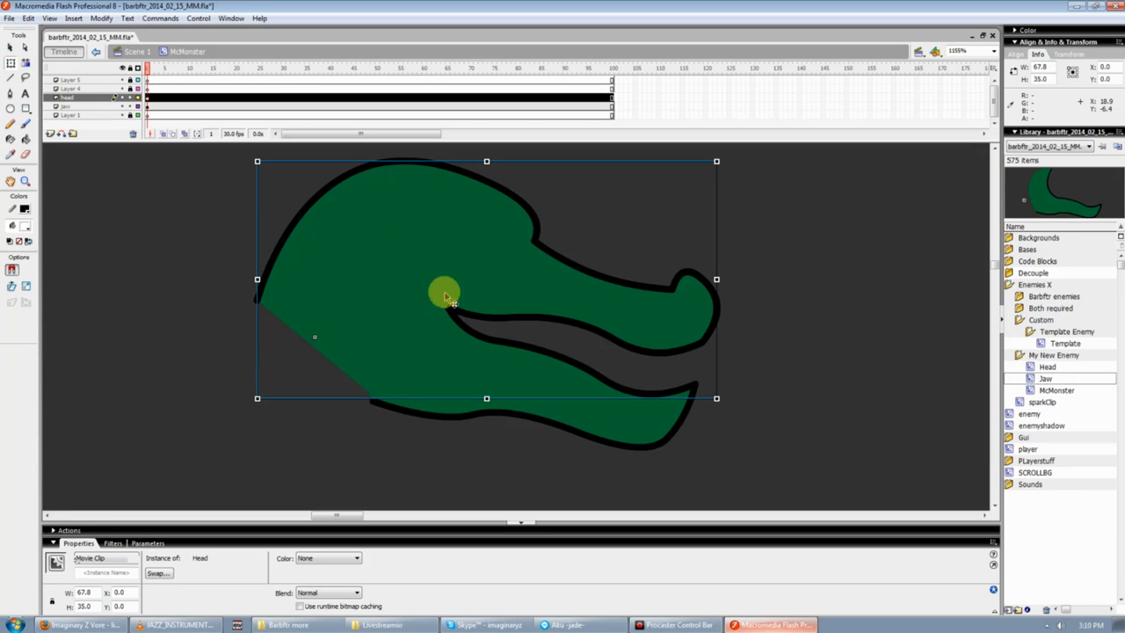
drag(723, 394, 782, 405)
click(781, 404)
click(465, 292)
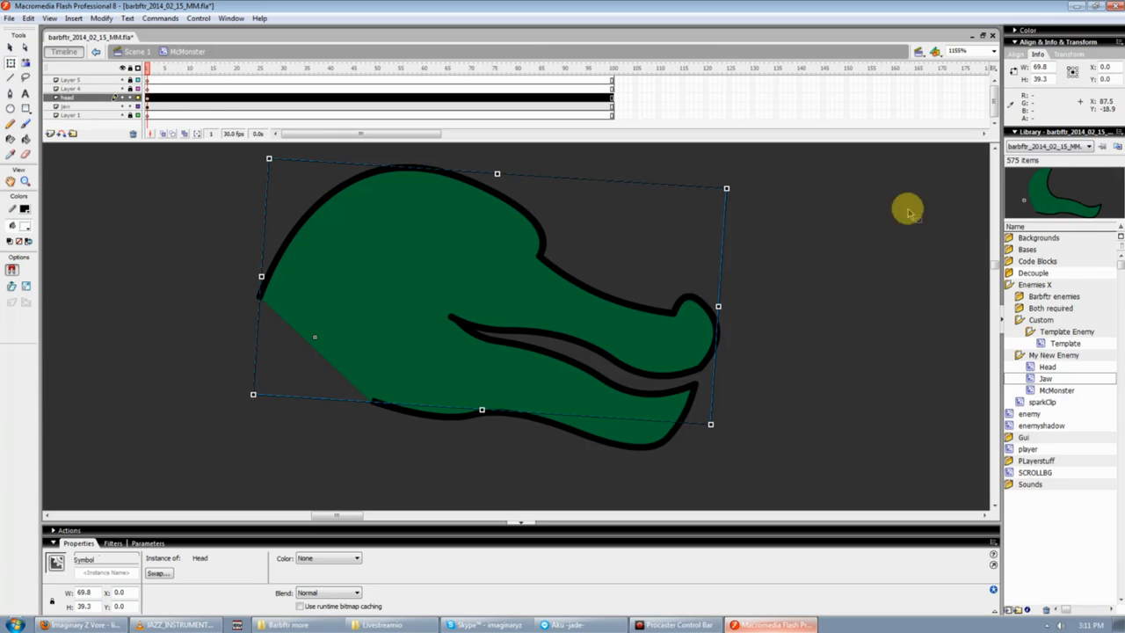
- Reset the Head instance to 100% width and height scale and 0° rotation
click(1068, 54)
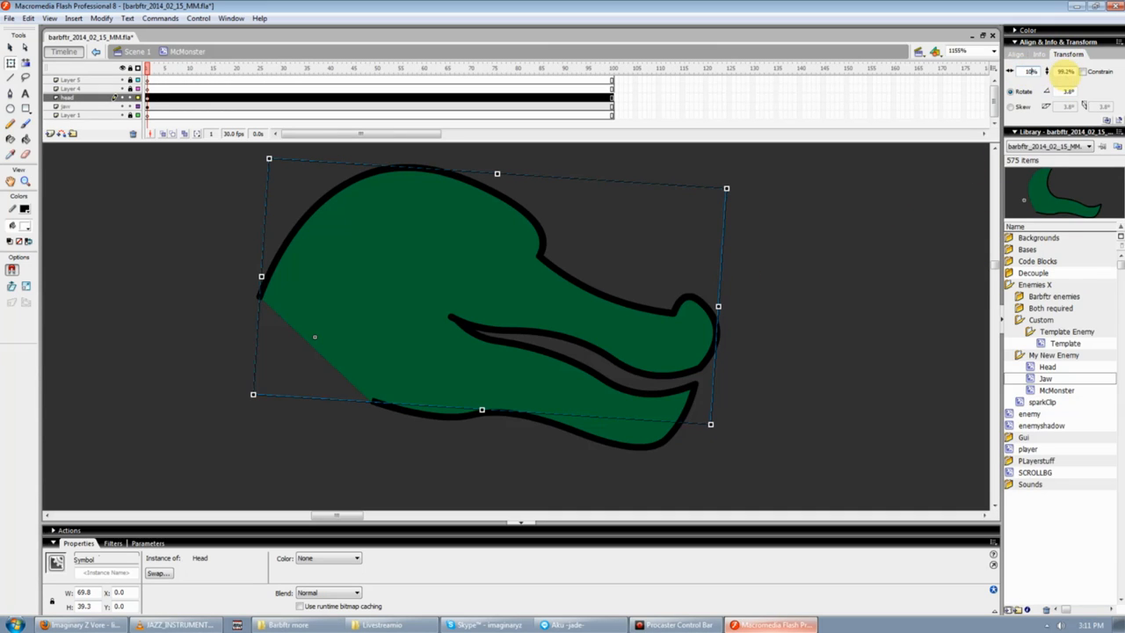
text(00)
key(Return)
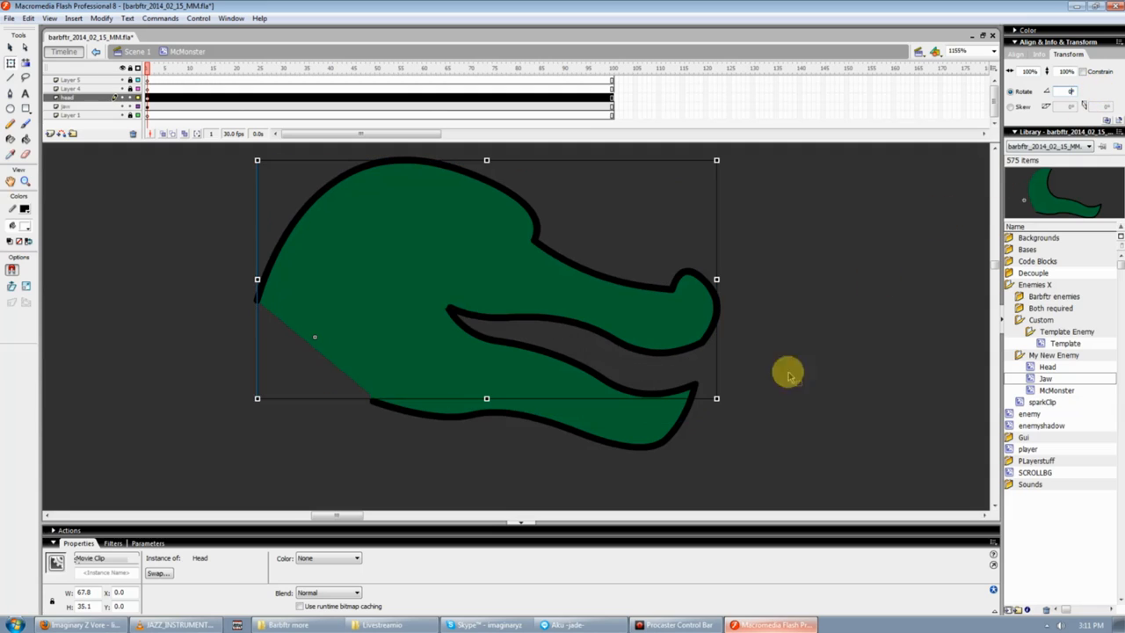
click(775, 408)
- Reset the Jaw instance to 100% width and height scale and 0° rotation
click(447, 376)
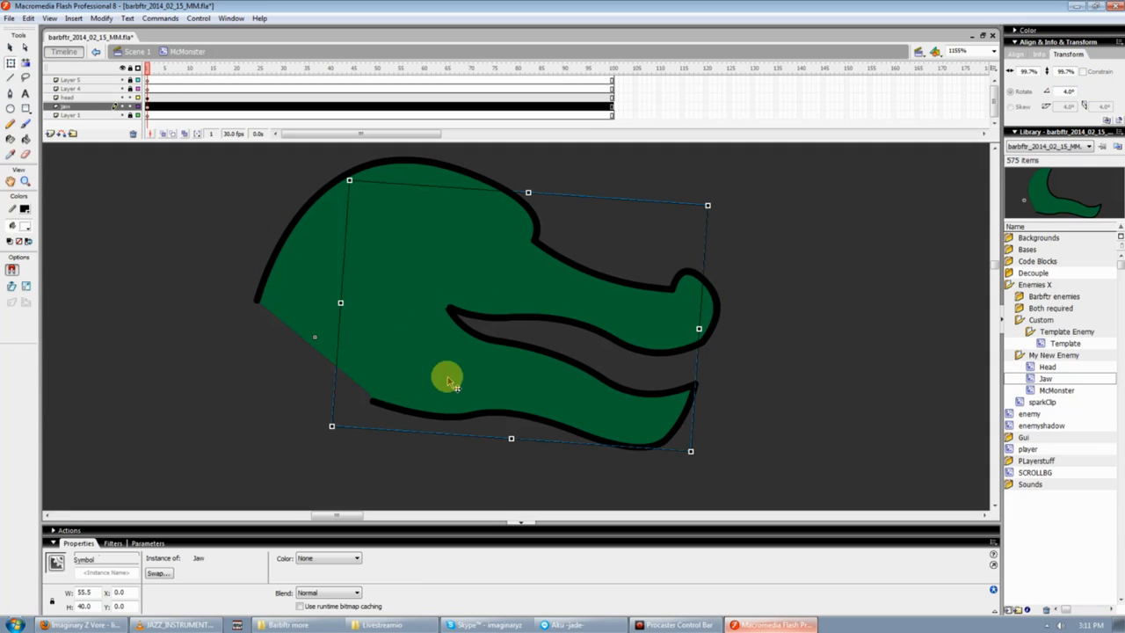
text(100)
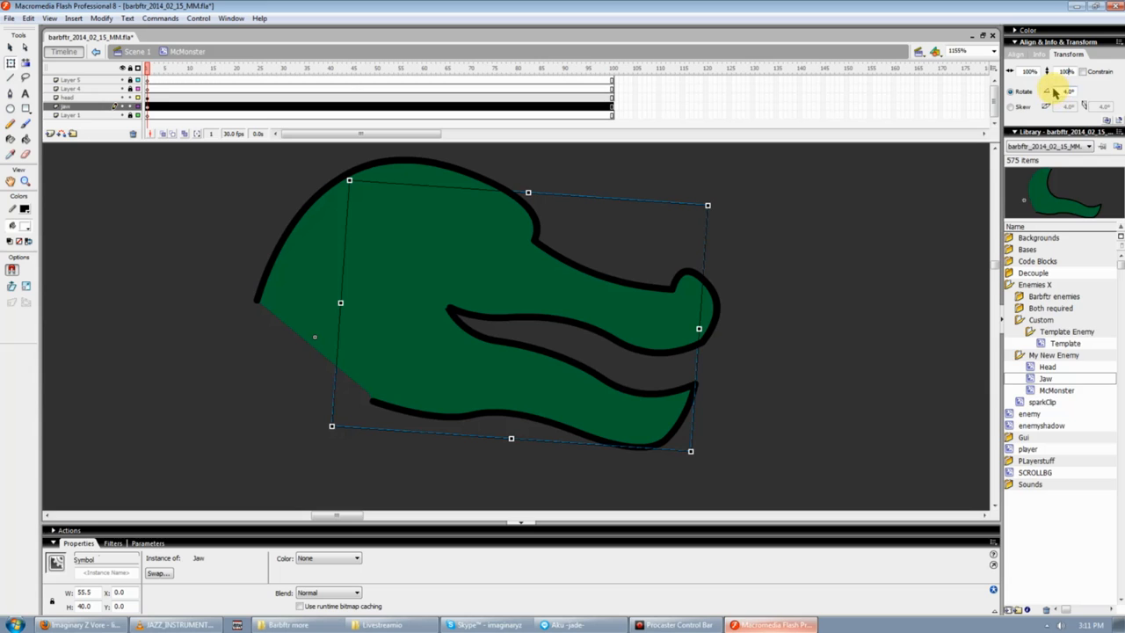
text(0)
key(Return)
click(808, 376)
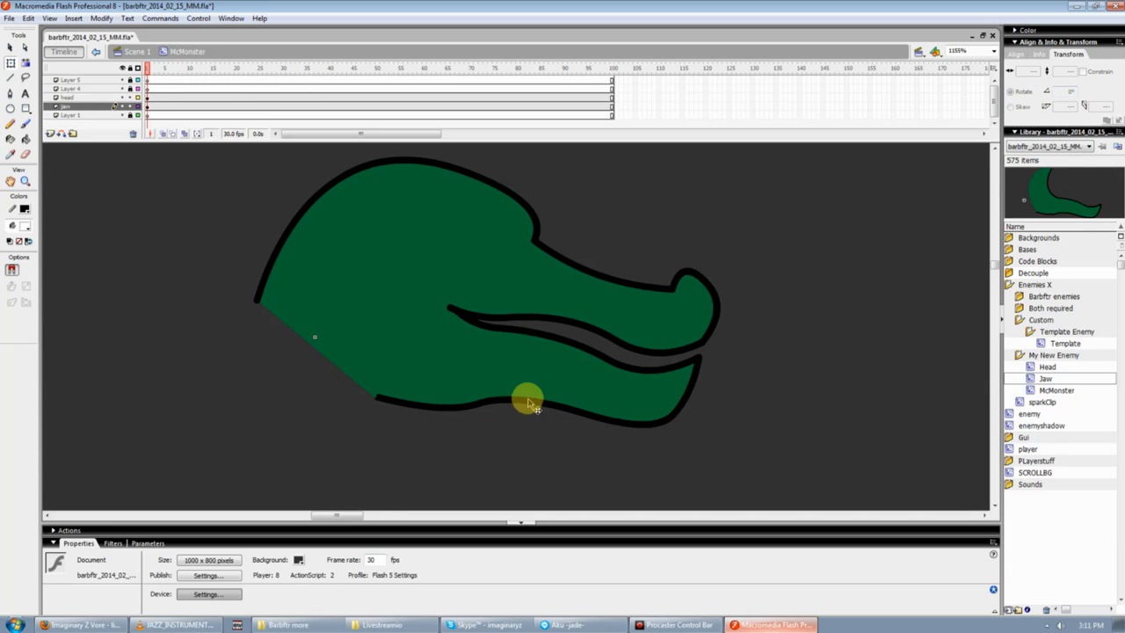
- Inside the Head symbol, move all artwork to about X 14.0, Y 1.7 so the registration point falls within the head, and return to McMonster
click(522, 319)
click(518, 259)
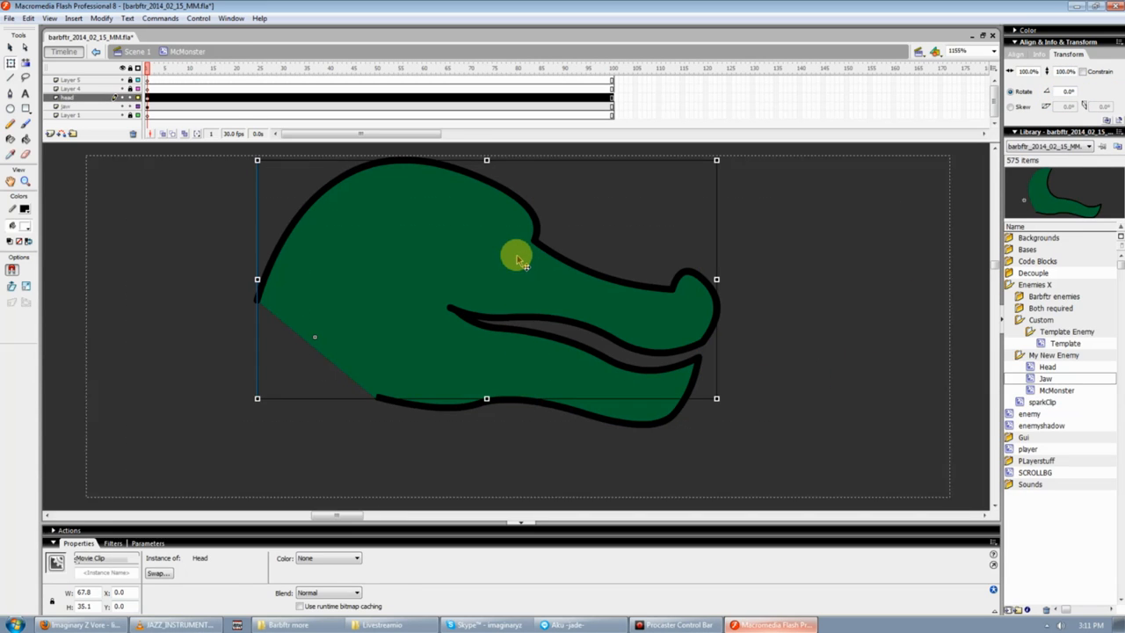
double_click(517, 258)
key(ctrl+a)
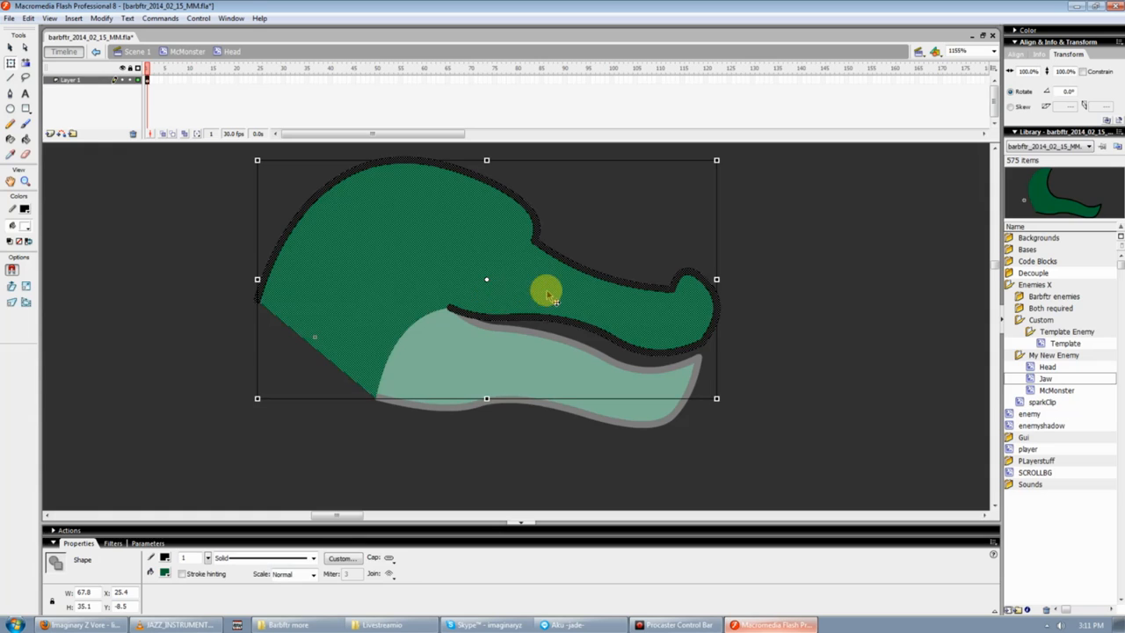
drag(545, 290, 468, 363)
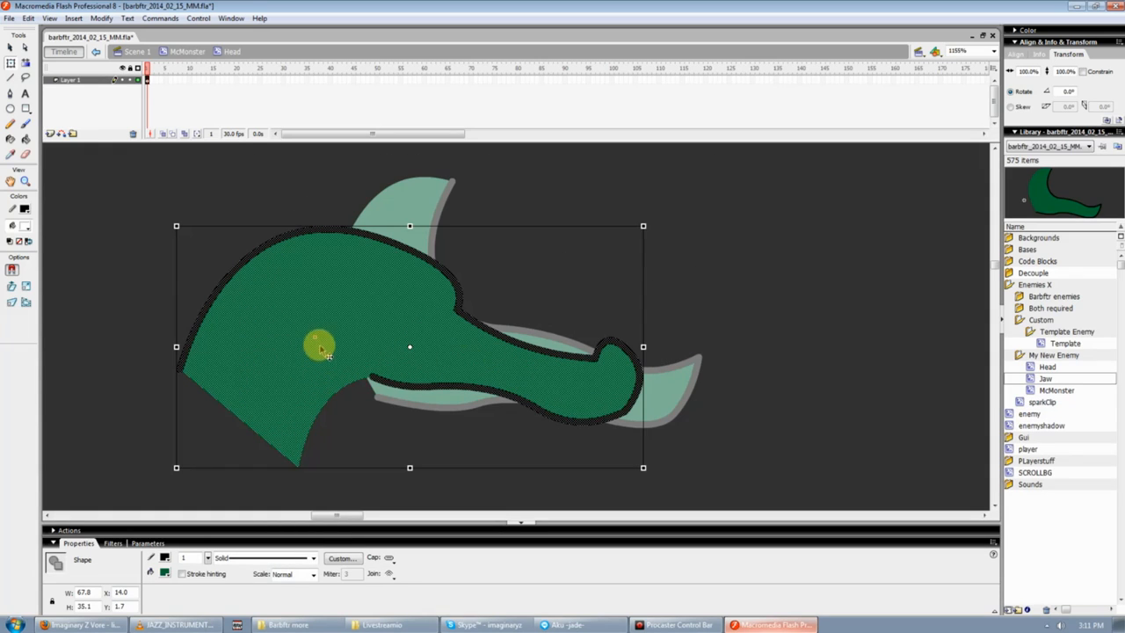
double_click(730, 276)
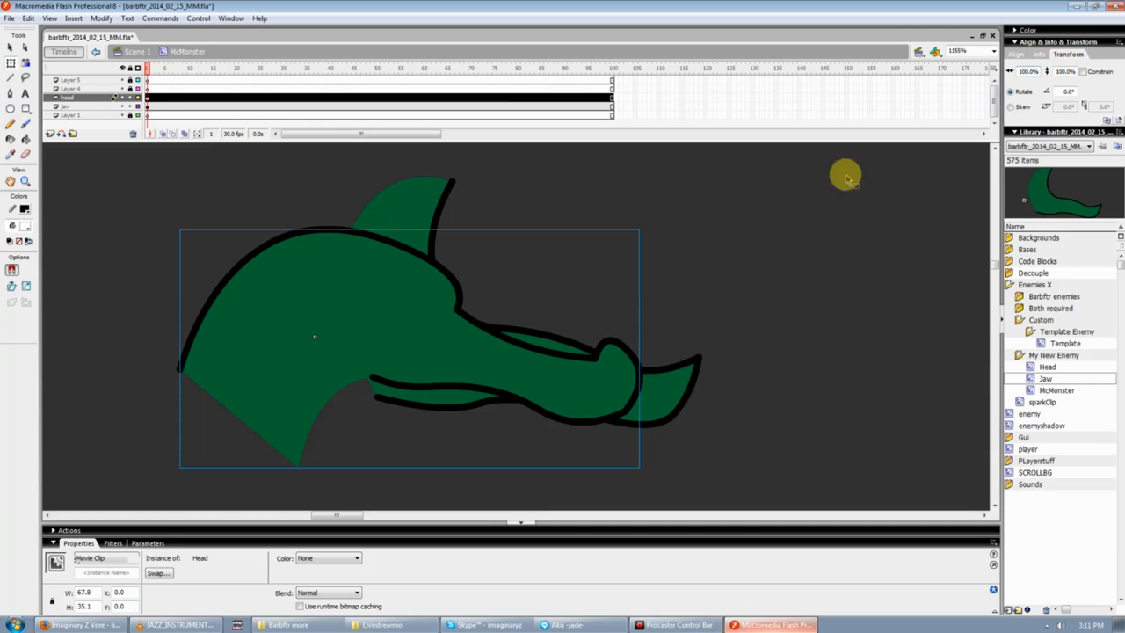
- Inside the Jaw symbol, move the artwork to line up beneath the repositioned head, and return to McMonster
click(420, 211)
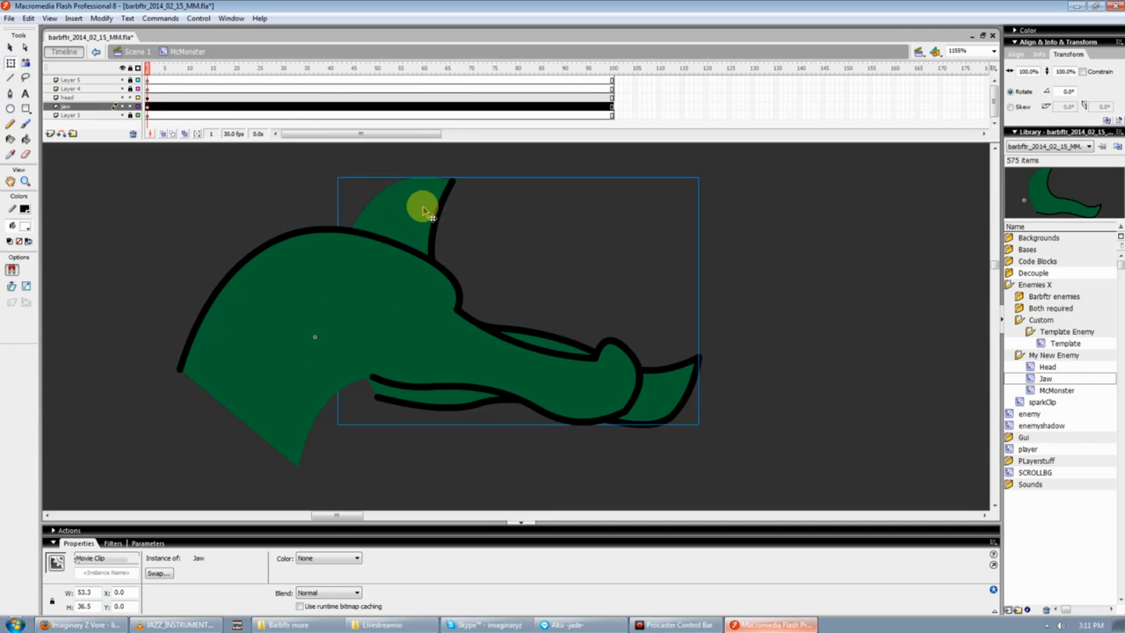
double_click(421, 212)
drag(439, 332, 365, 422)
double_click(826, 271)
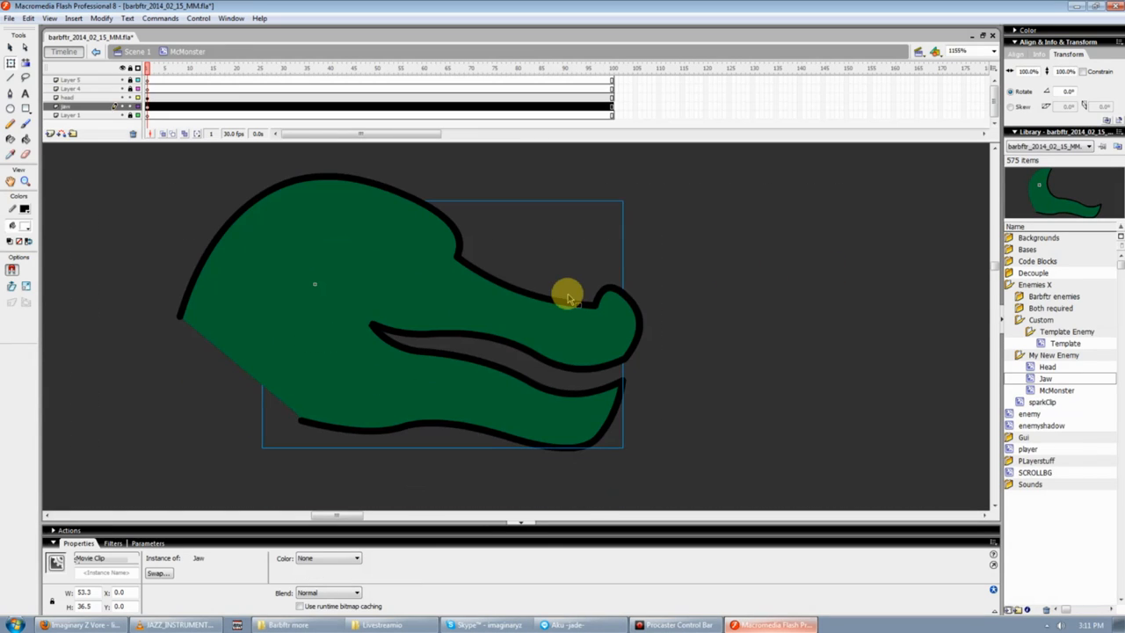
- Try rotating the Head instance about its new registration point and undo the rotation
click(527, 317)
drag(645, 409, 668, 138)
scroll(720, 379, up, 1)
key(ctrl+z)
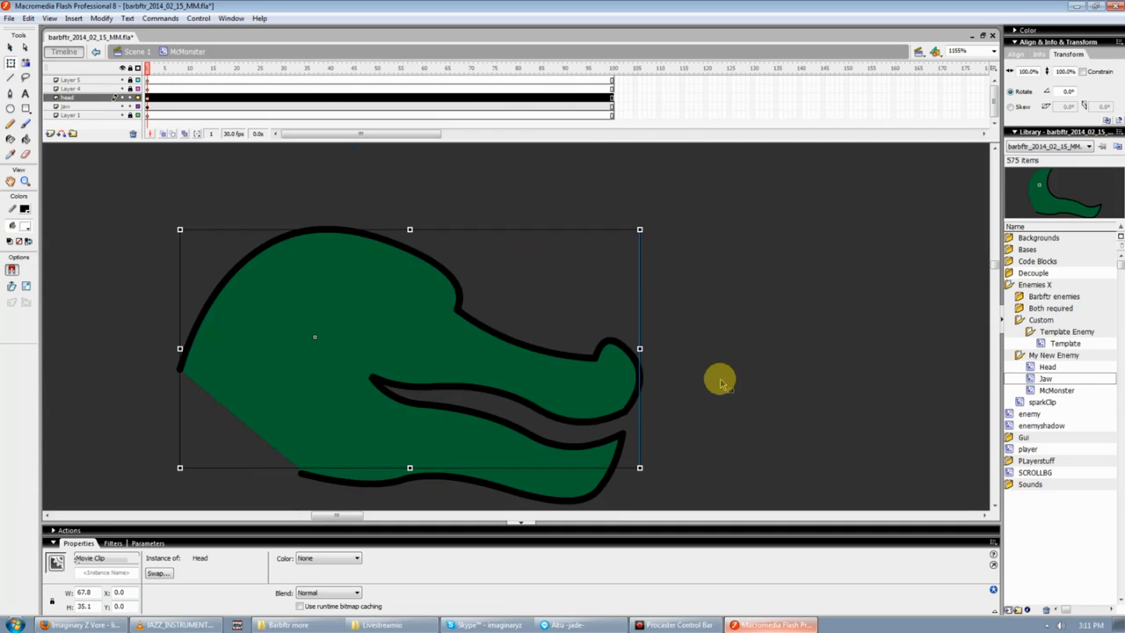
- Rotate the Jaw instance wide open about its registration point to about 42.4 degrees
scroll(720, 379, down, 1)
click(565, 433)
drag(622, 201, 669, 401)
scroll(676, 395, up, 1)
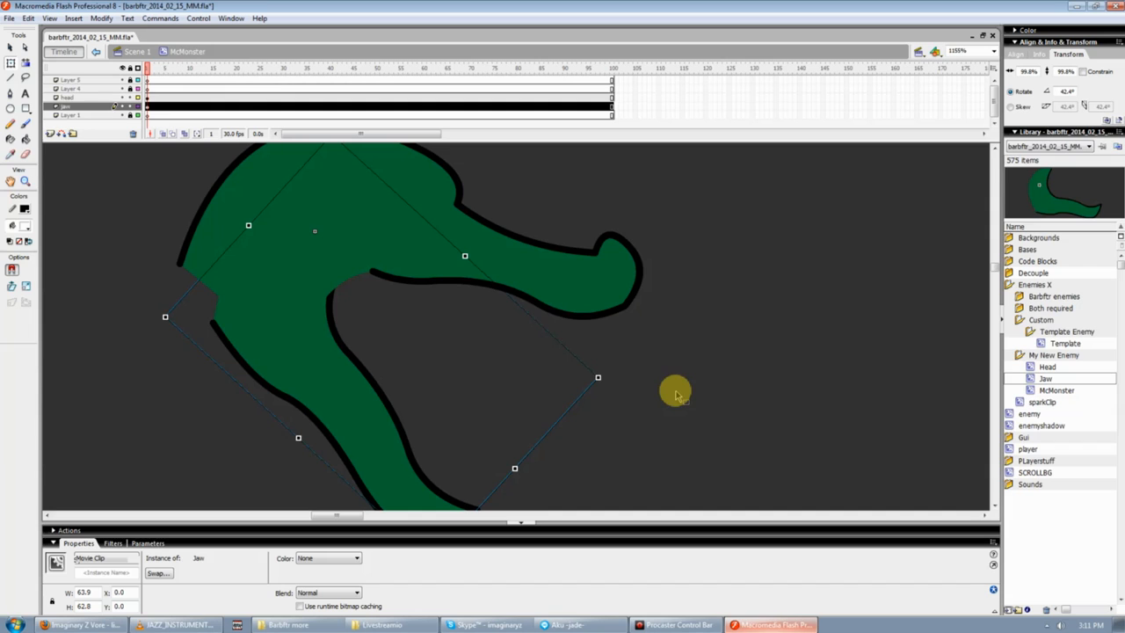
- Rotate the Jaw instance back to a nearly closed mouth at about -1.2 degrees
key(ctrl+equal)
key(ctrl+minus)
key(ctrl+minus)
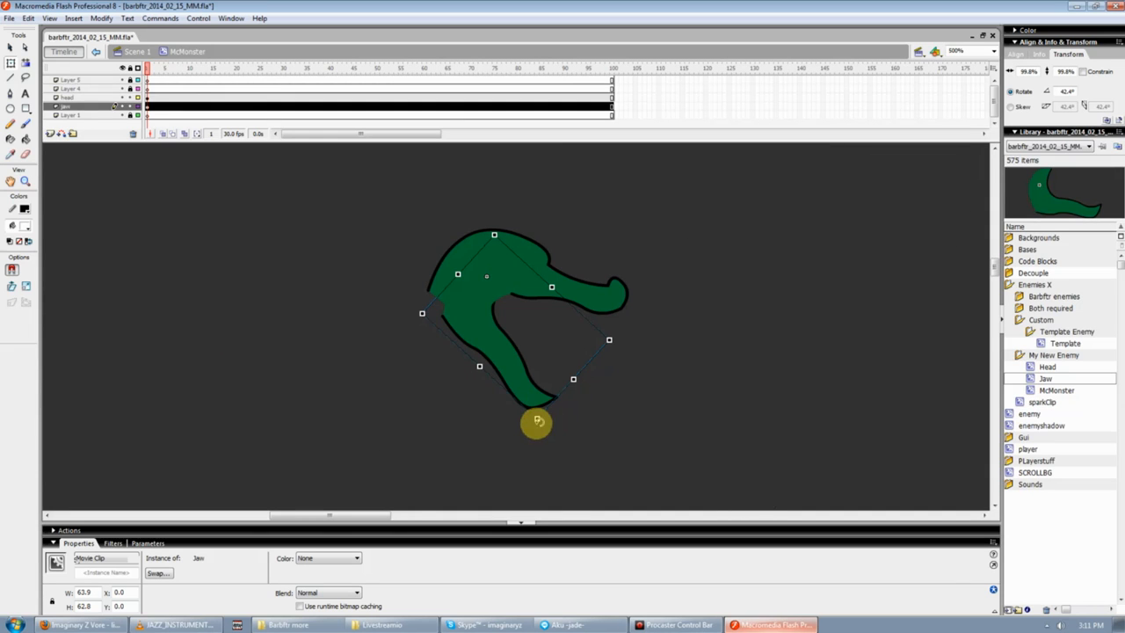
drag(538, 422, 659, 369)
click(660, 409)
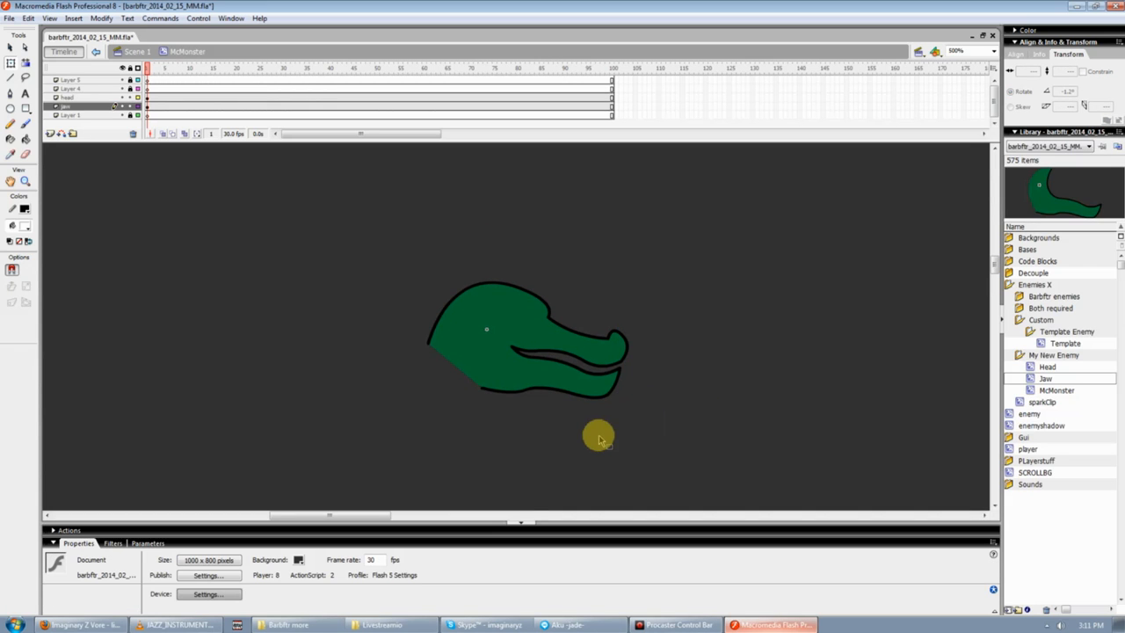
- Deselect the artwork and scrub through the McMonster timeline up to about frame 90
click(543, 364)
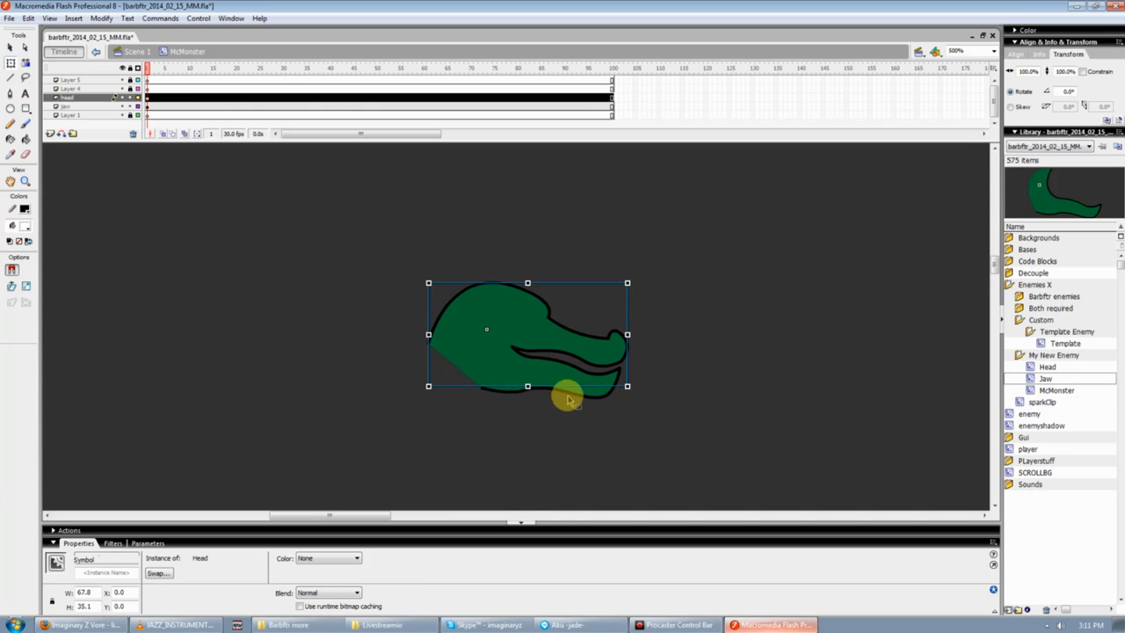
click(260, 234)
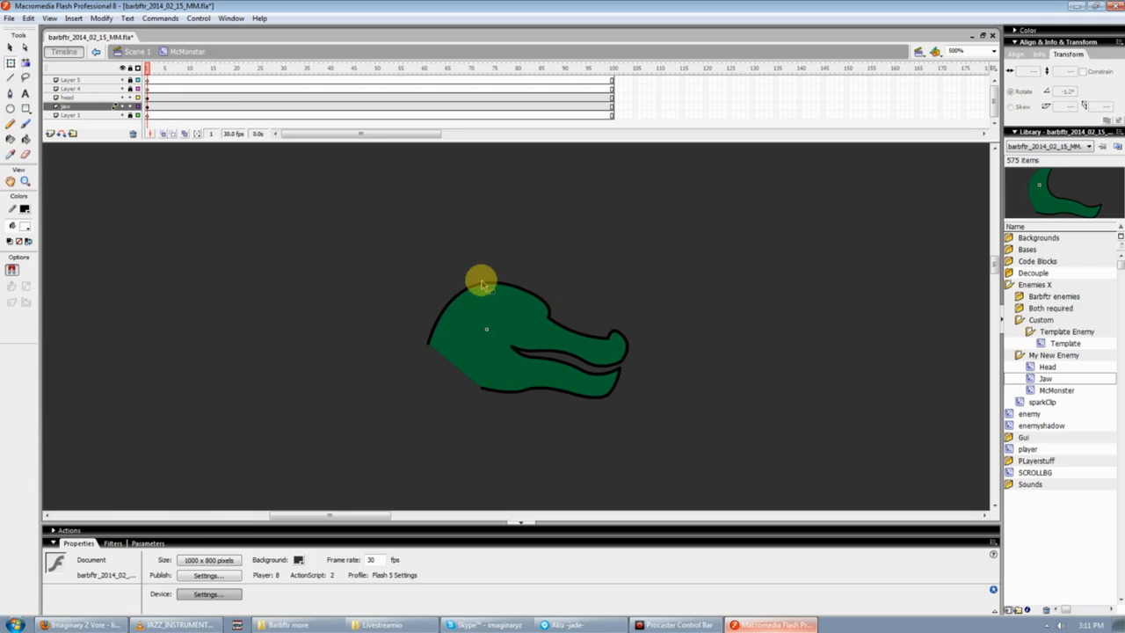
click(157, 69)
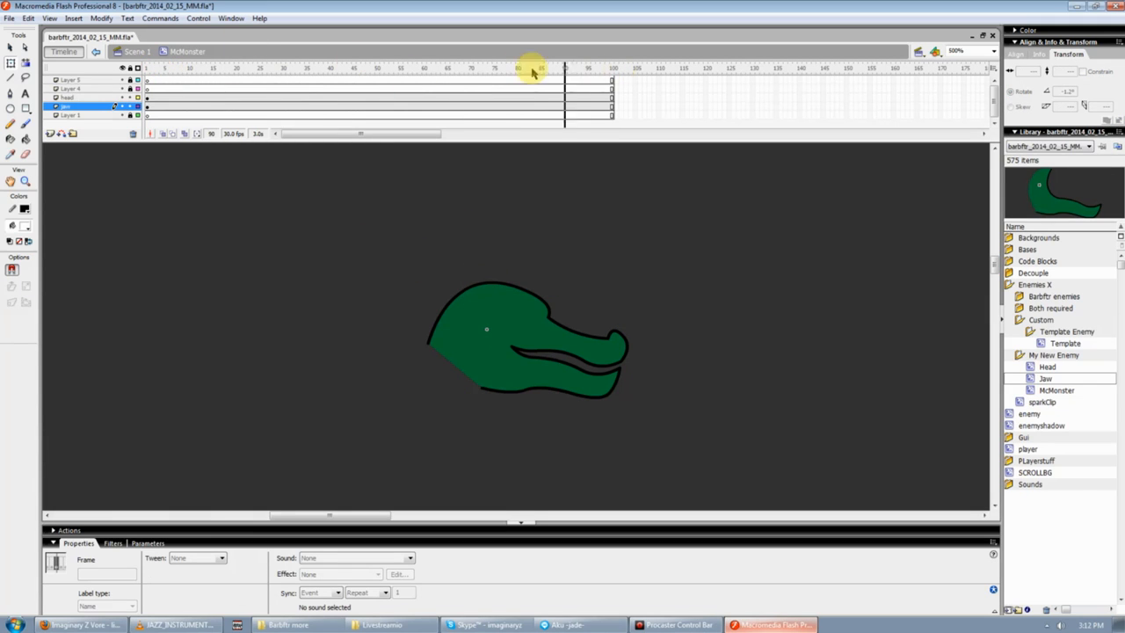
- Select the Head instance with the Selection tool, then fold its properties away and unfold them
click(507, 321)
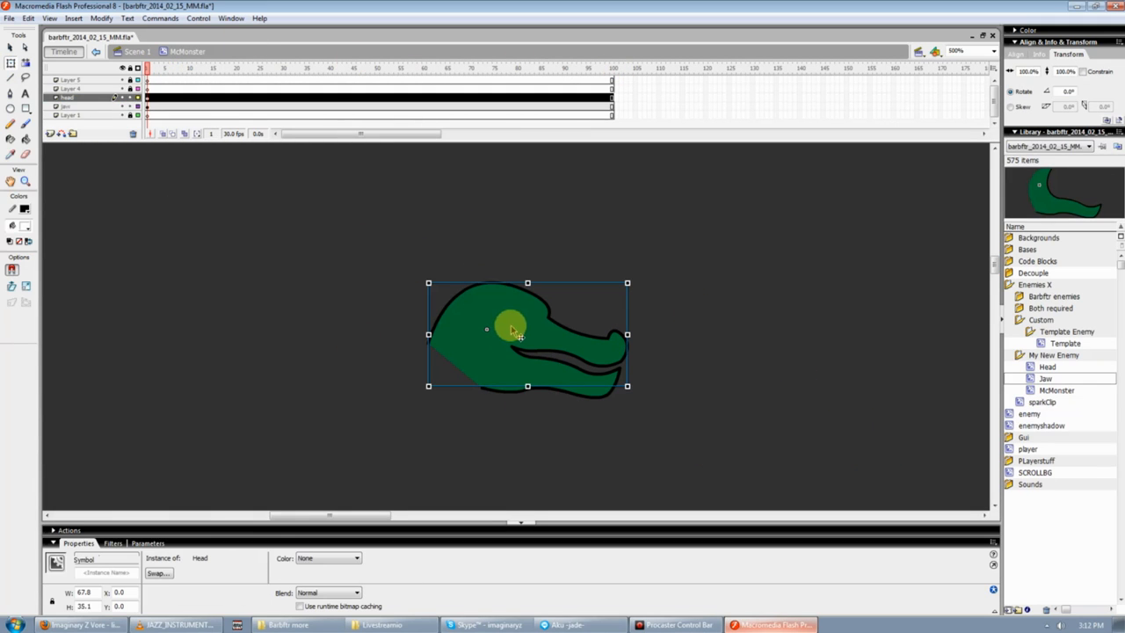
click(694, 341)
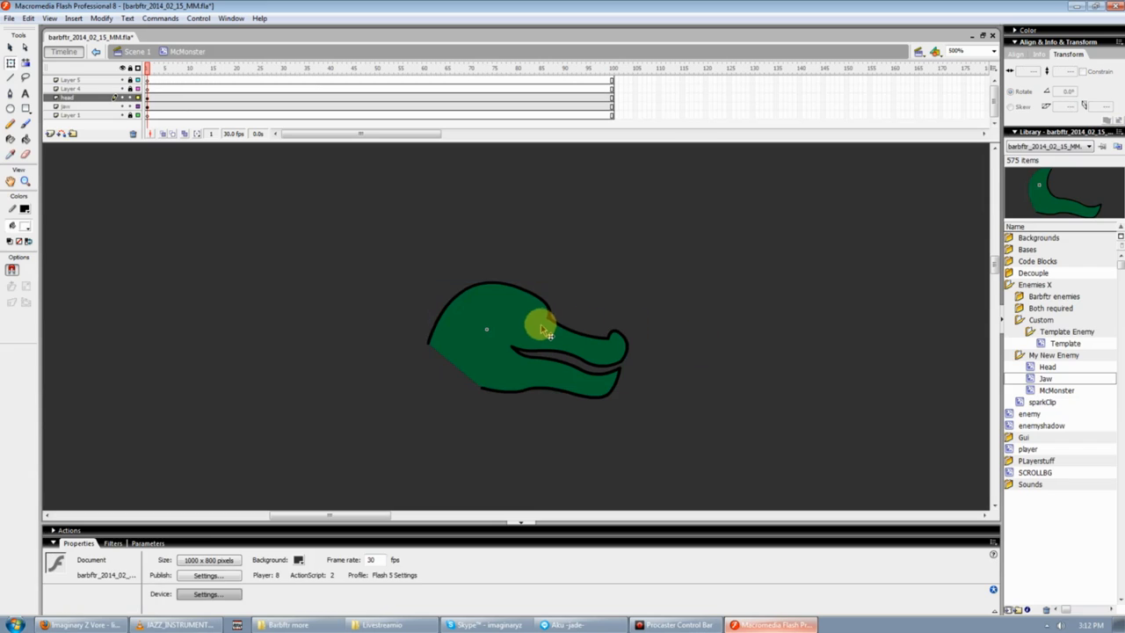
click(540, 323)
key(v)
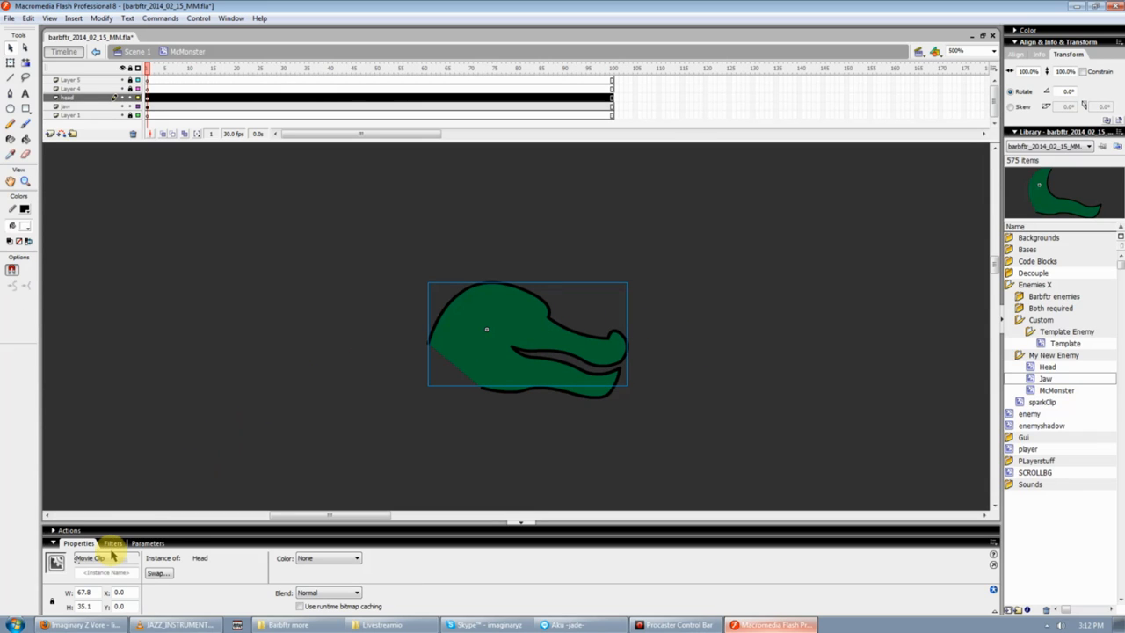
click(50, 542)
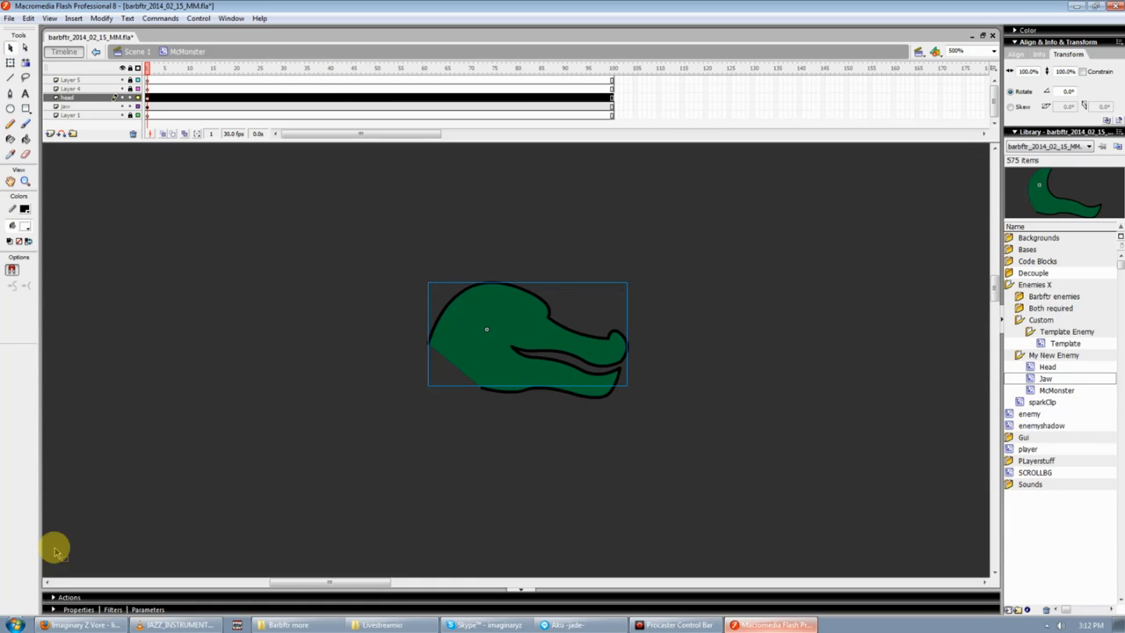
click(54, 609)
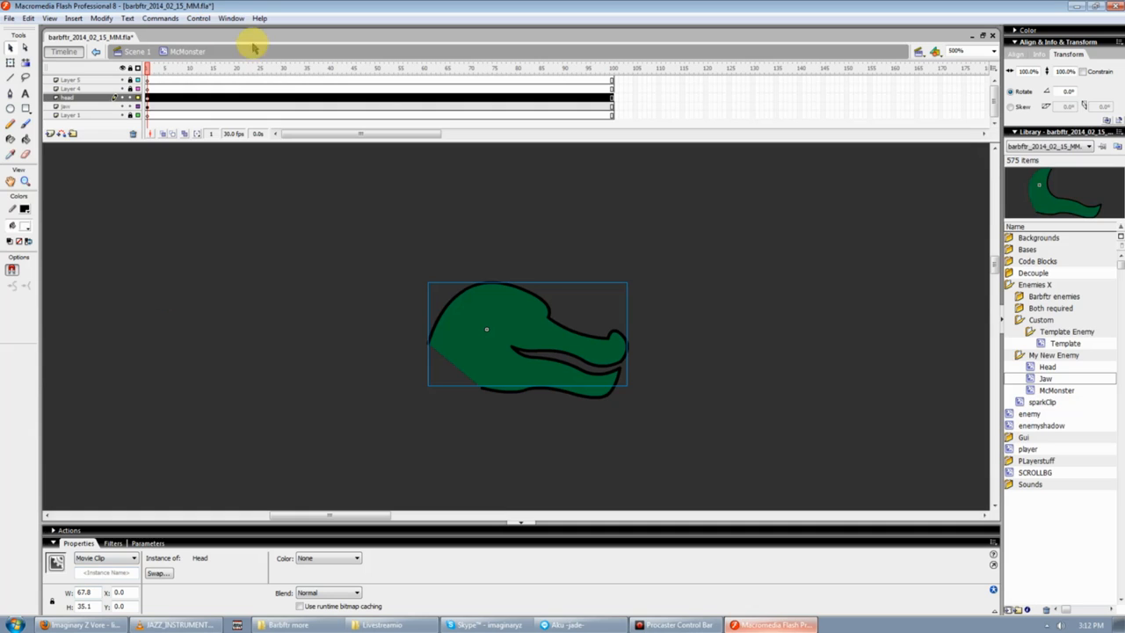
- Hide the Properties inspector and show it again
click(231, 18)
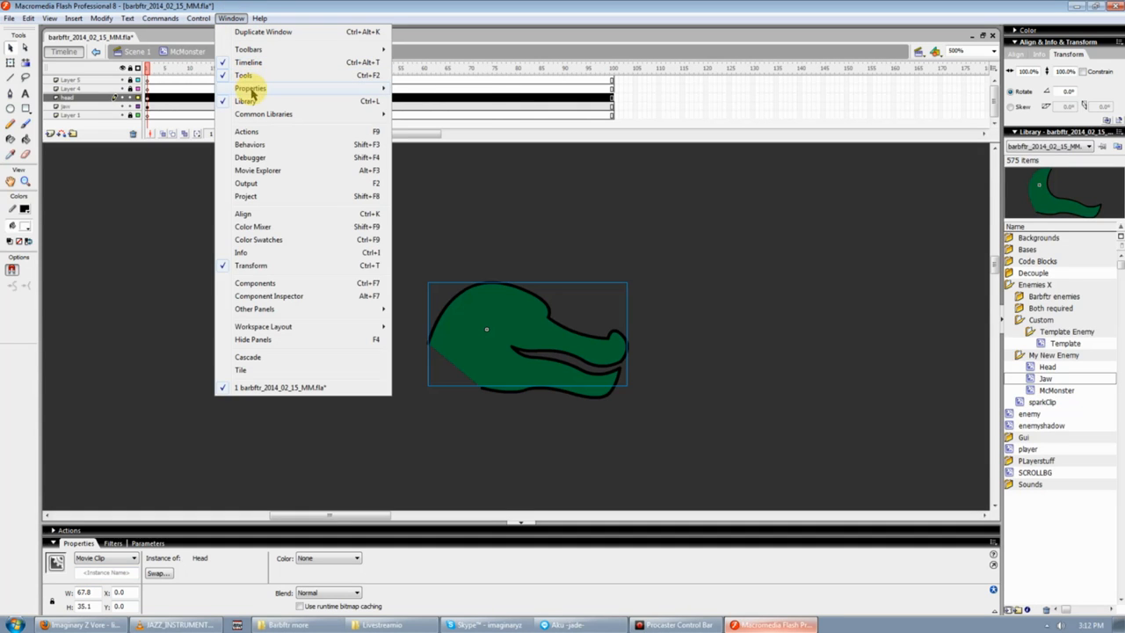
mouse_move(252, 90)
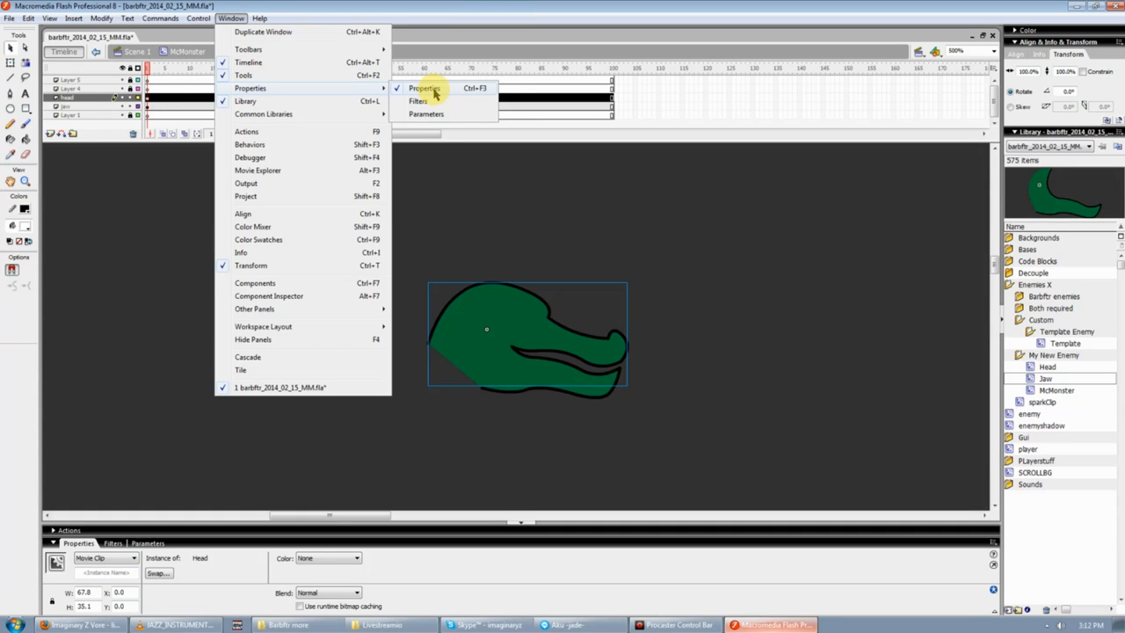
click(430, 90)
click(231, 18)
mouse_move(263, 85)
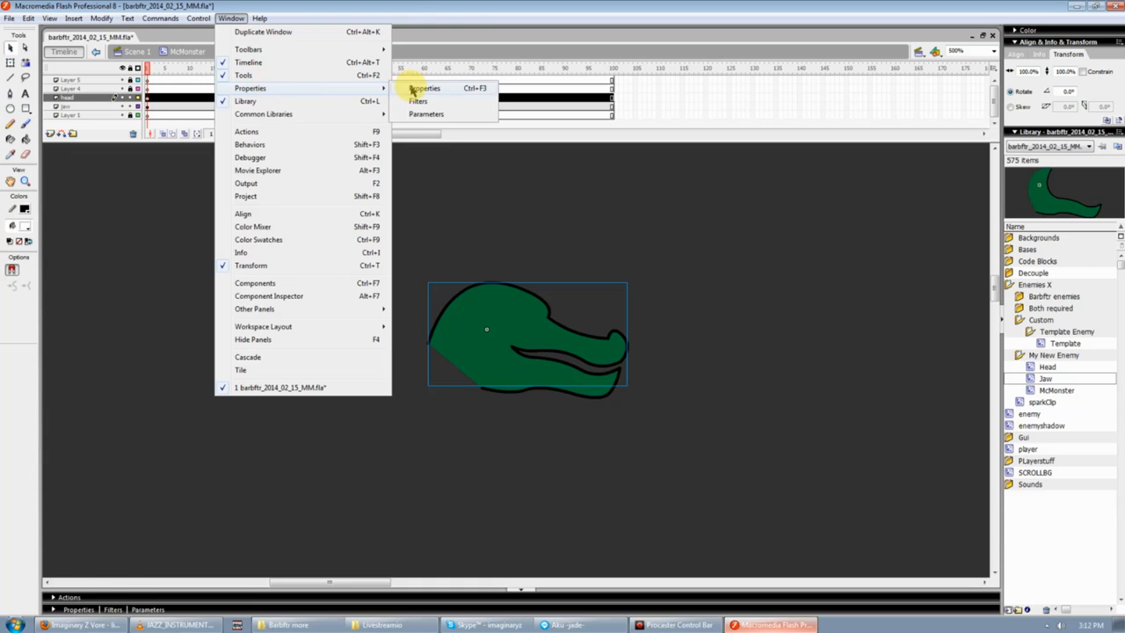
click(413, 90)
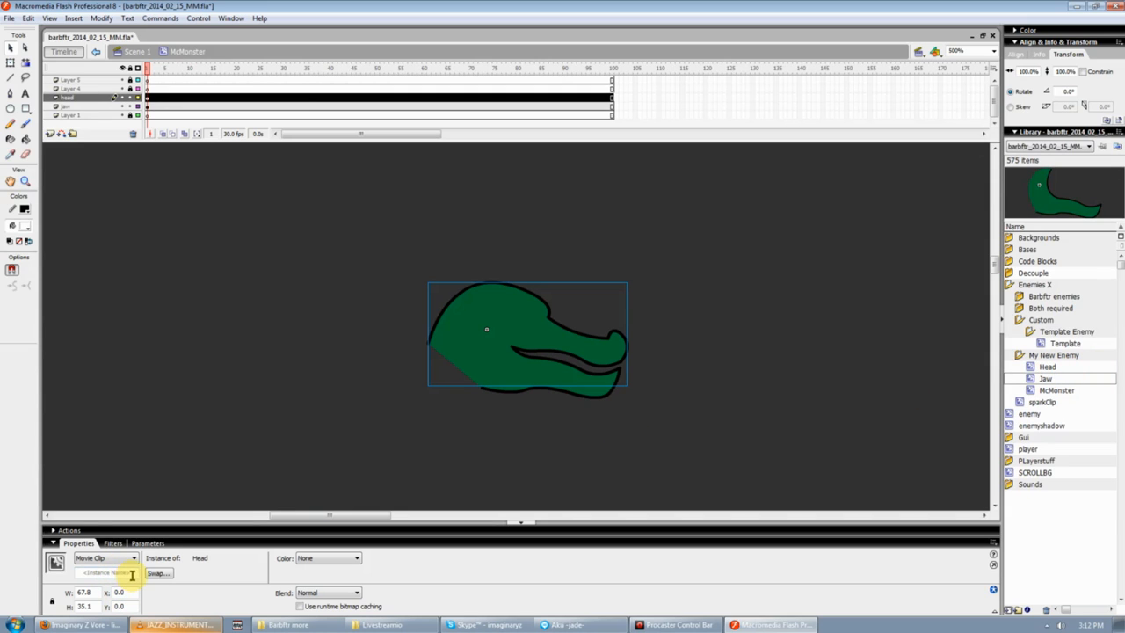
- Give the Head instance the instance name head and the Jaw instance the instance name jaw
click(283, 475)
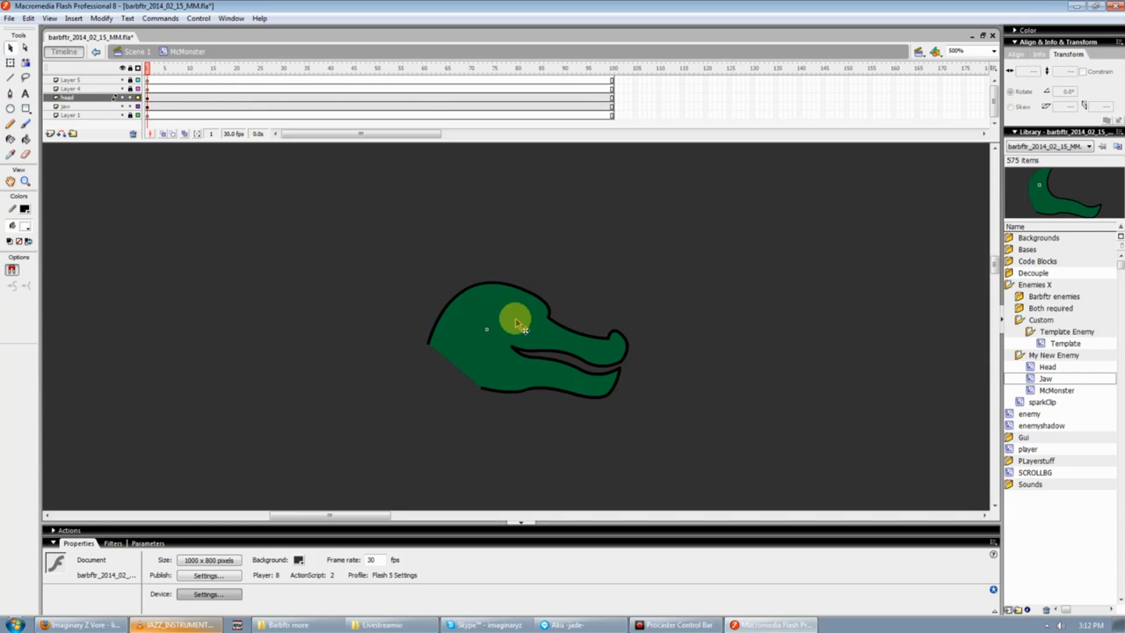
click(515, 319)
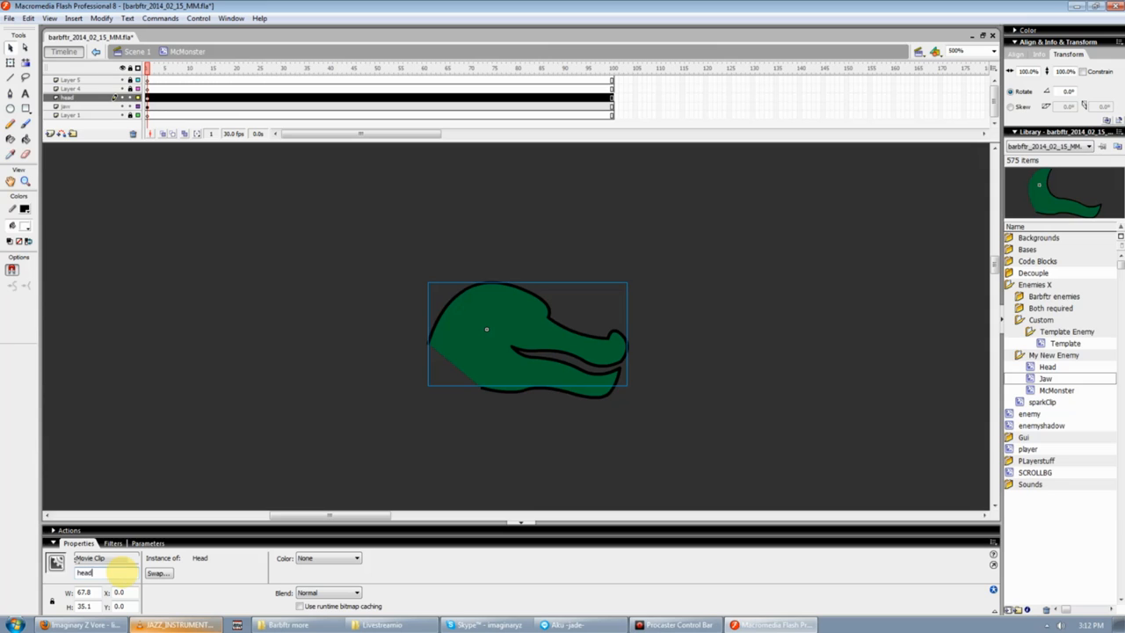
click(587, 392)
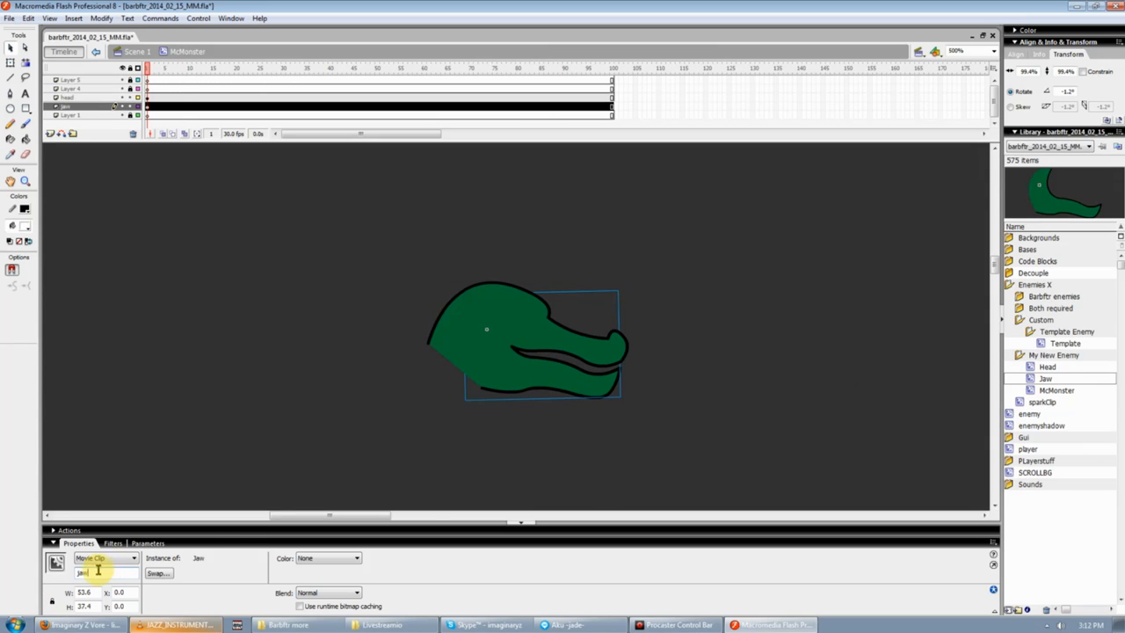
click(279, 437)
click(572, 394)
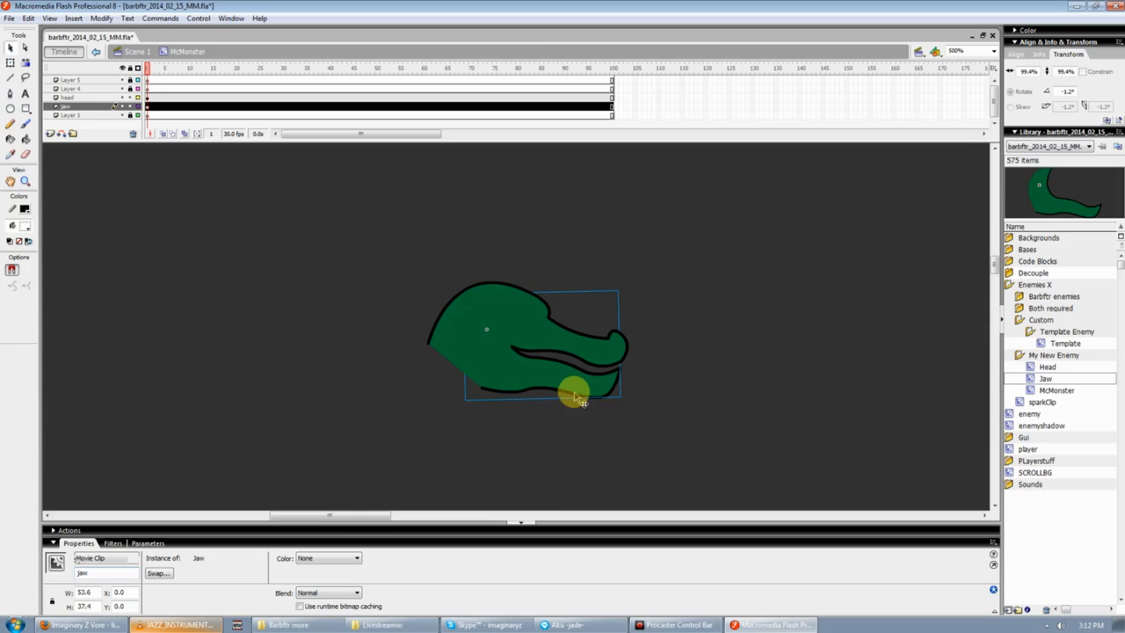
click(503, 323)
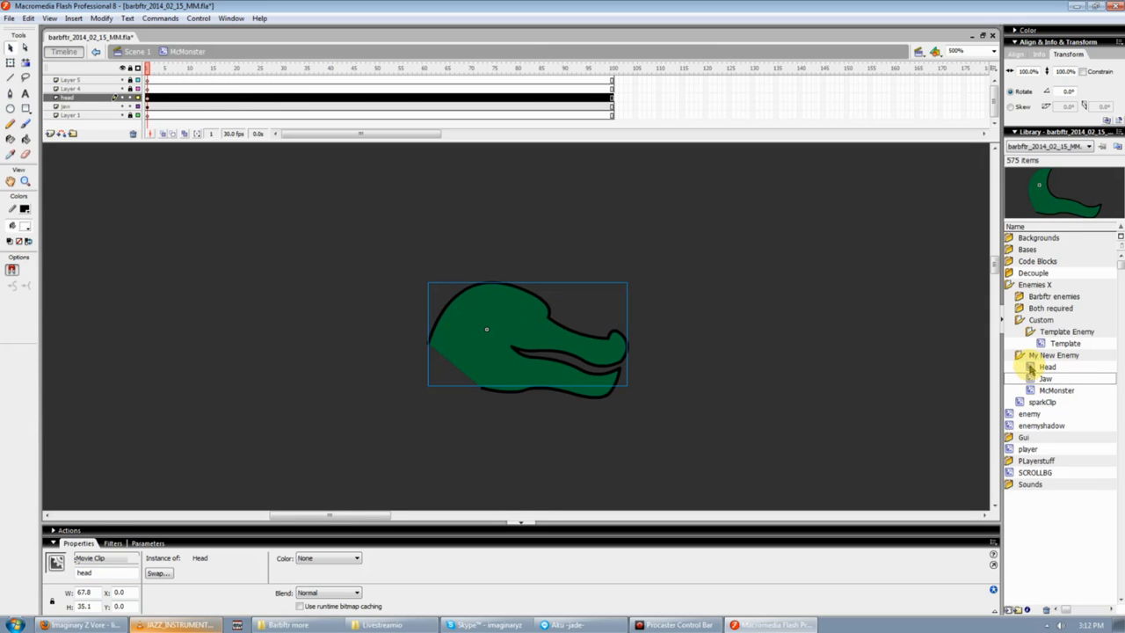
- Paste two copies of the Head instance and place one on each side of the original
click(482, 315)
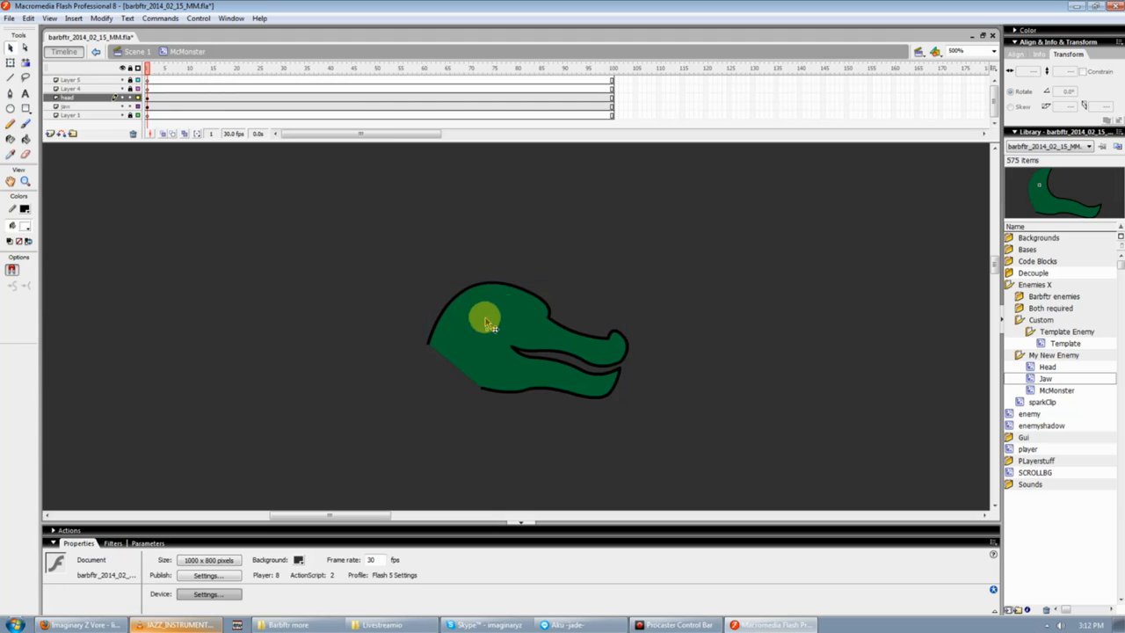
click(514, 310)
key(ctrl+v)
drag(510, 318, 281, 317)
key(ctrl+v)
drag(479, 322, 734, 334)
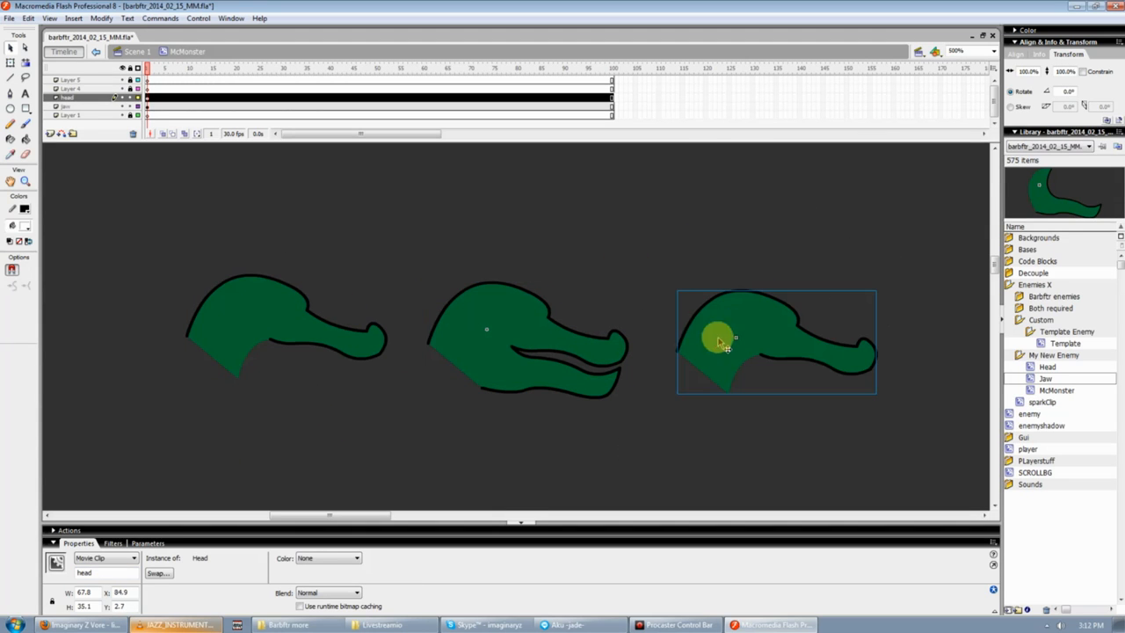
- Set the instance names of the two Head copies to head2 and head3
click(245, 312)
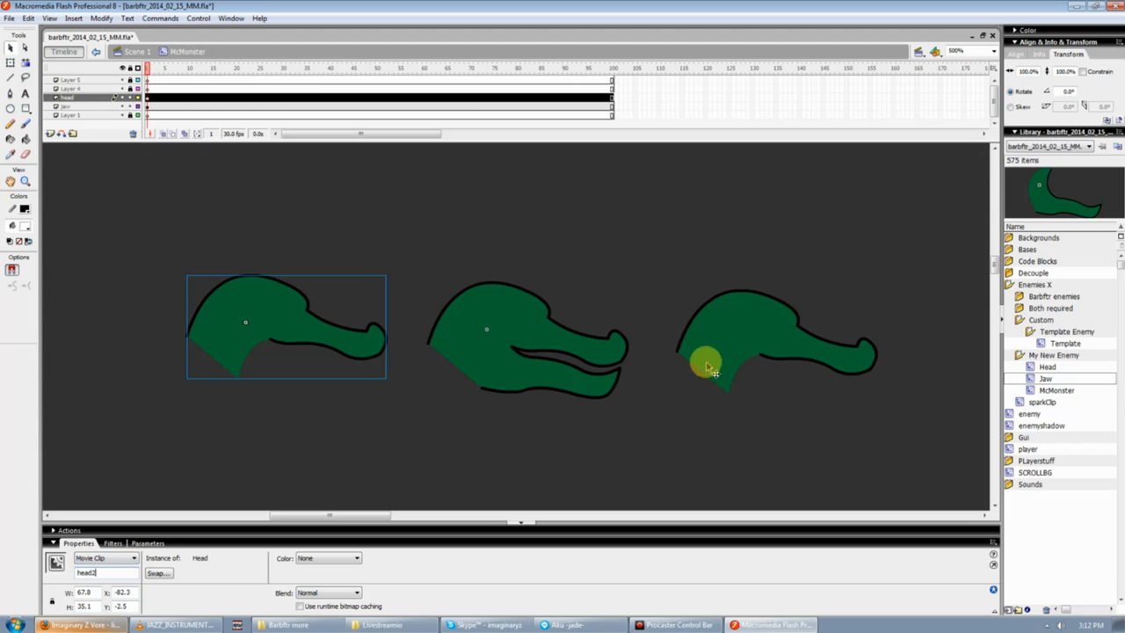
click(741, 343)
text(3)
click(251, 471)
- Move the head2 copy above and left of the original head, and head3 below and left of it
click(263, 330)
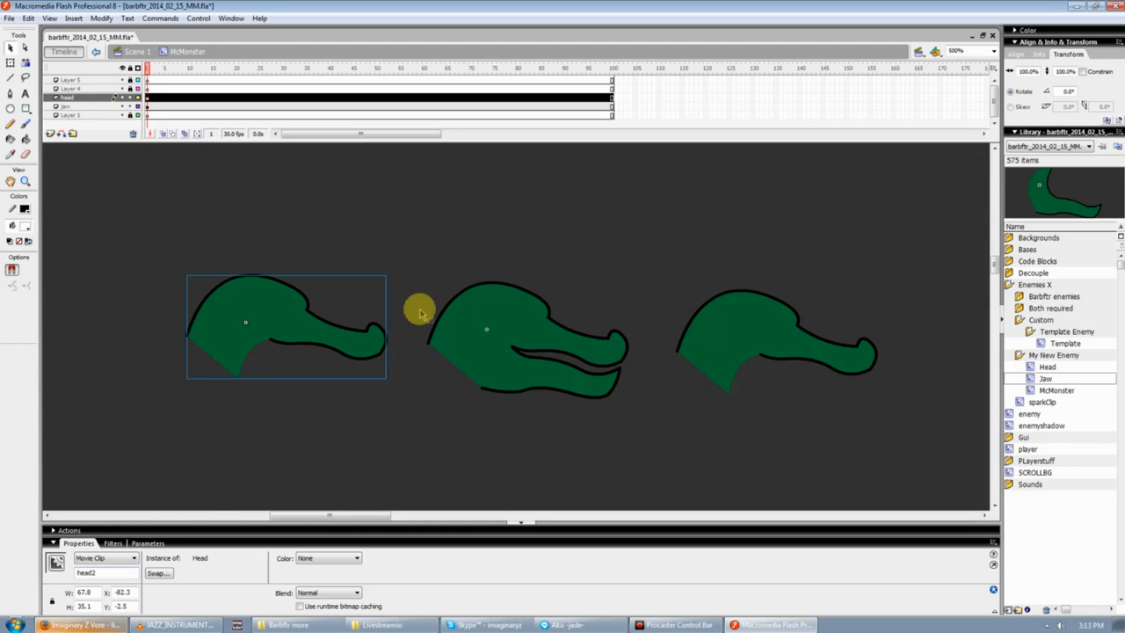
click(754, 321)
drag(273, 316, 378, 225)
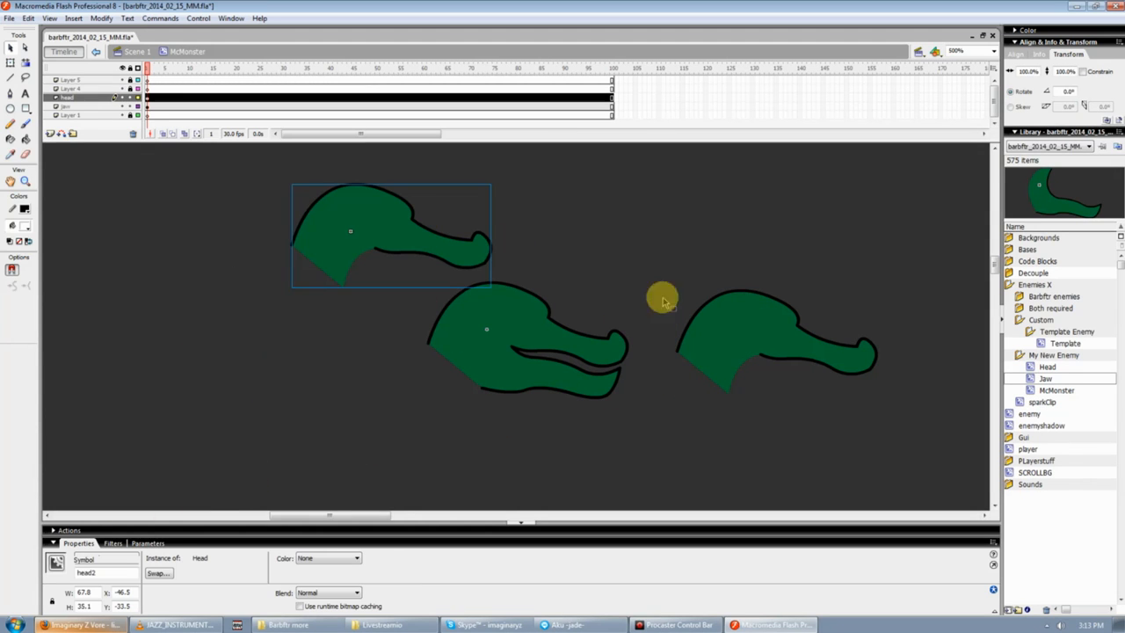
drag(795, 353, 445, 450)
- Select the three Head instances in turn to compare their instance names and shared source symbol
click(493, 335)
click(391, 413)
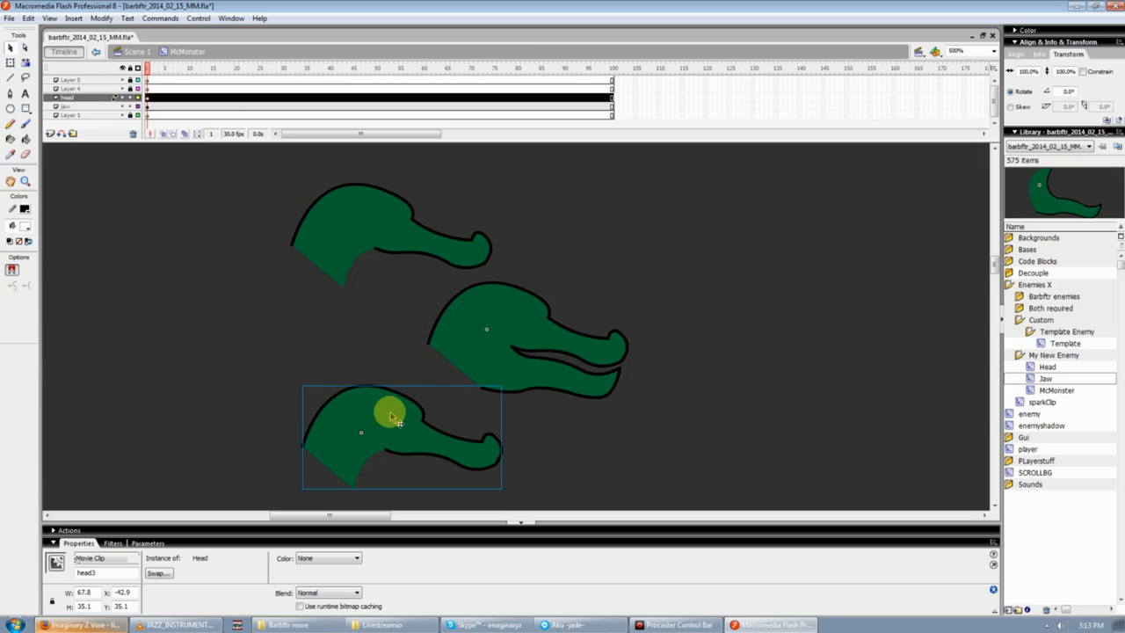
click(372, 211)
click(518, 318)
click(430, 233)
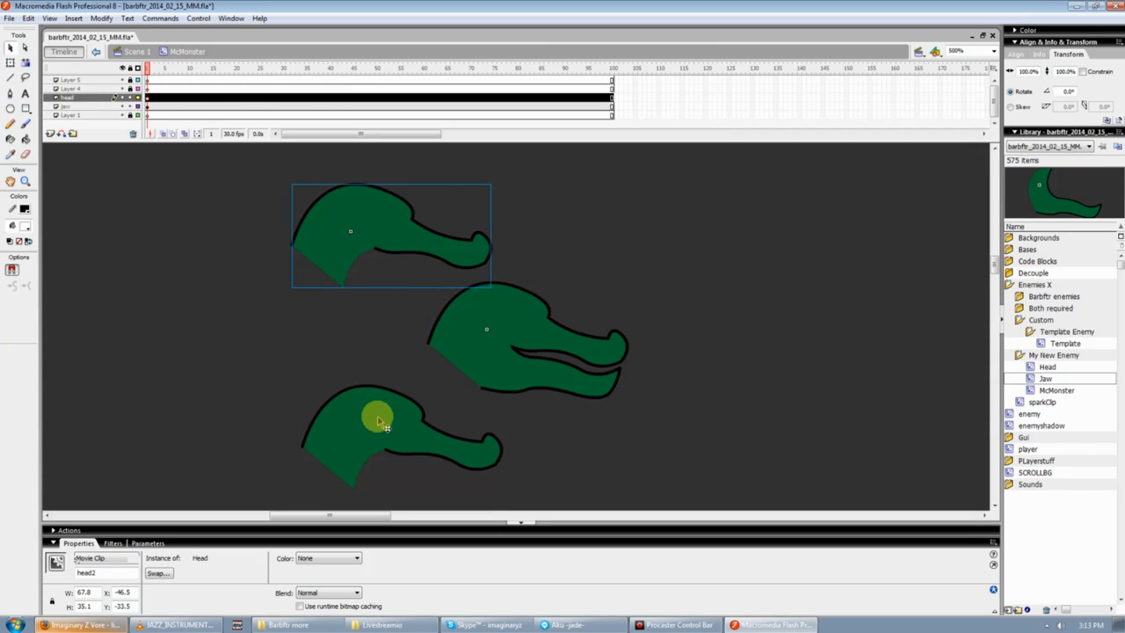
click(377, 415)
click(525, 322)
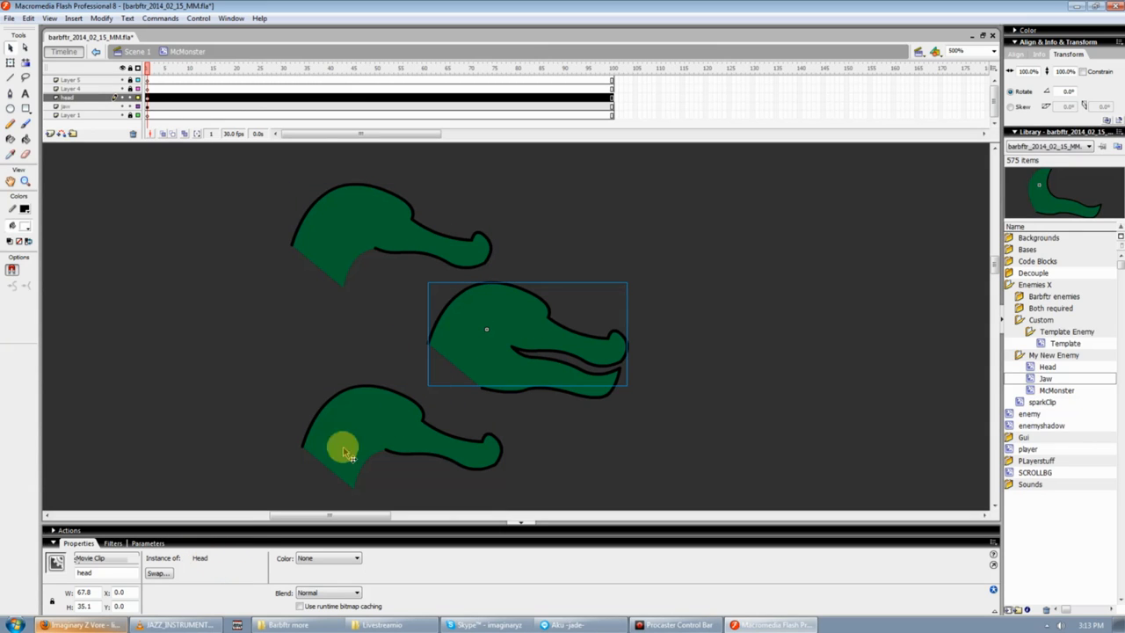
click(342, 447)
click(372, 202)
click(519, 307)
click(388, 431)
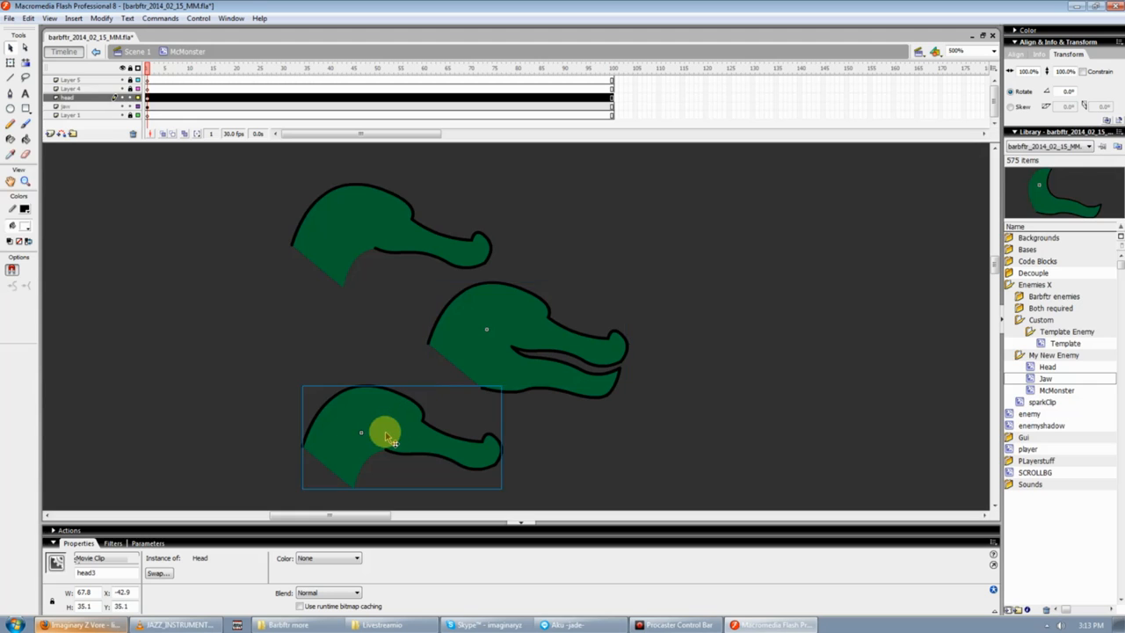
- Draw a small white oval above the snout inside the Head symbol, then return to McMonster
double_click(392, 434)
click(502, 444)
click(166, 226)
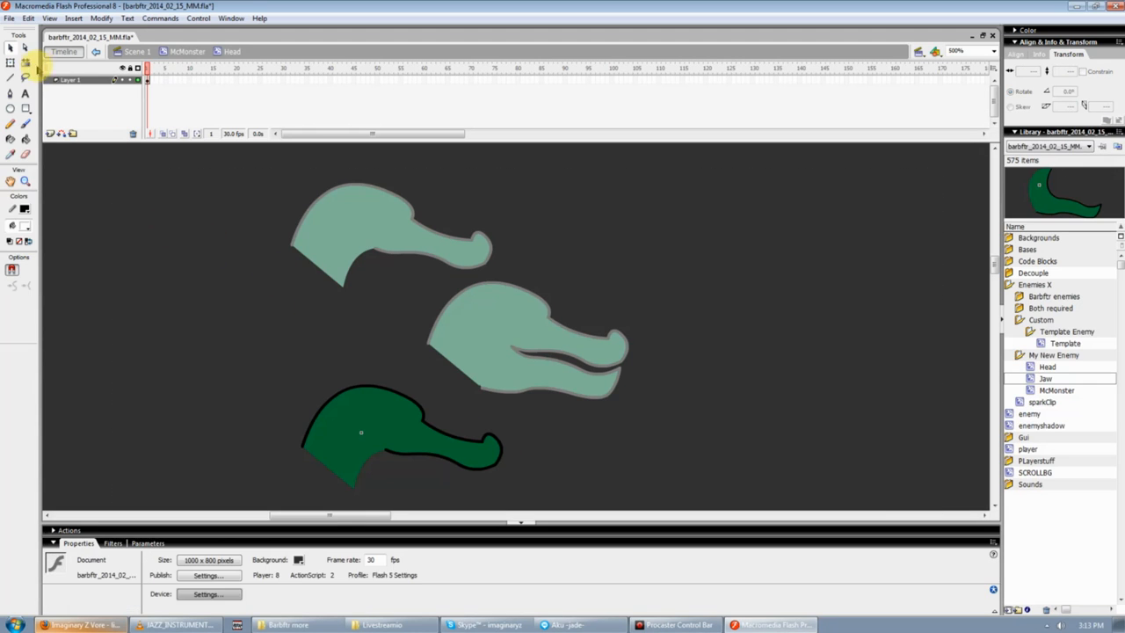
click(11, 108)
drag(438, 367, 468, 403)
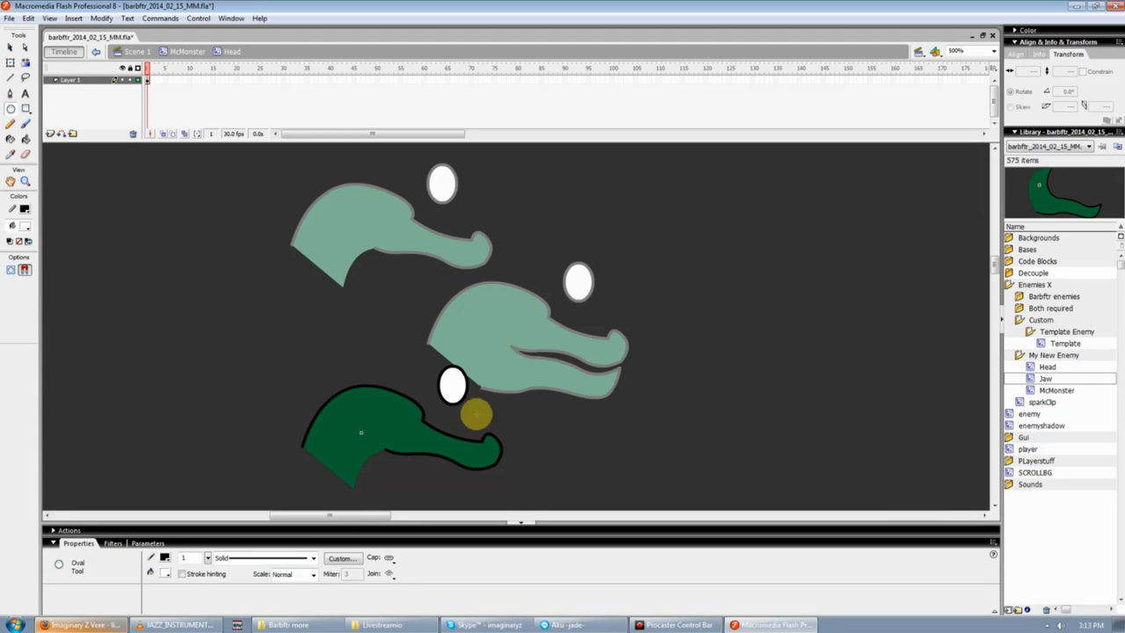
key(v)
double_click(579, 431)
click(796, 269)
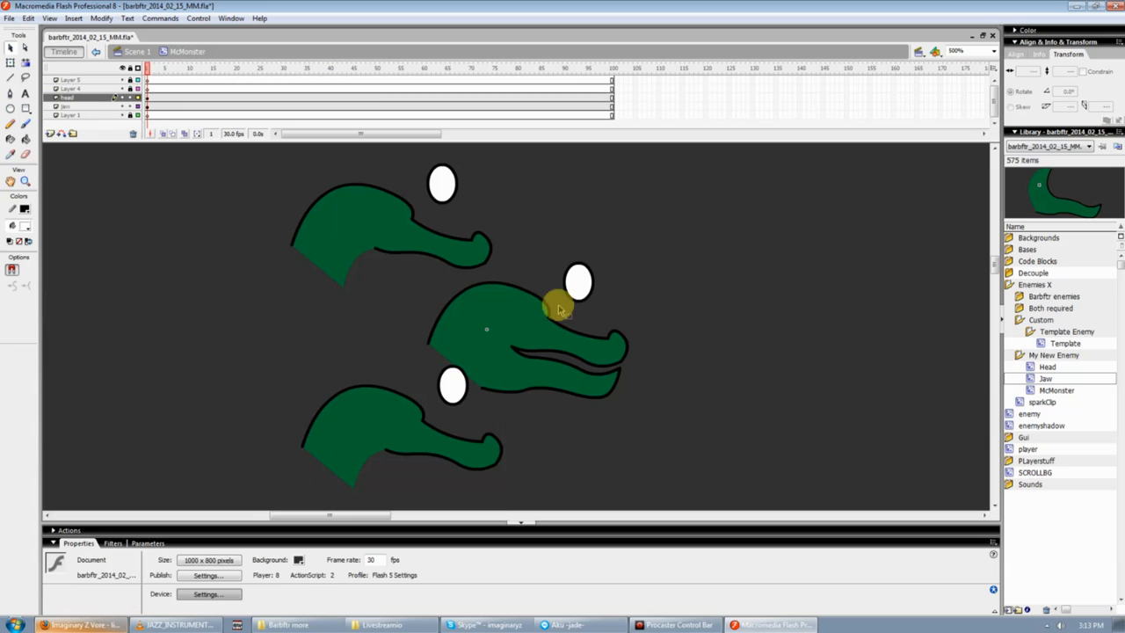
- Delete the white oval from inside the Head symbol and return to McMonster
click(557, 304)
click(376, 220)
click(517, 330)
click(372, 428)
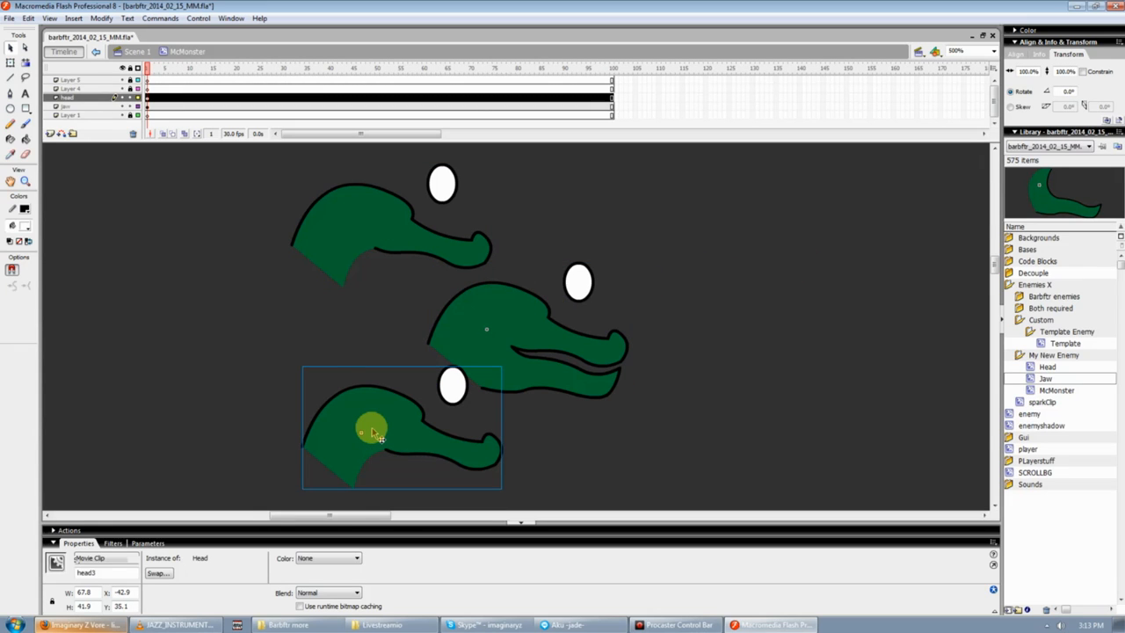
double_click(370, 405)
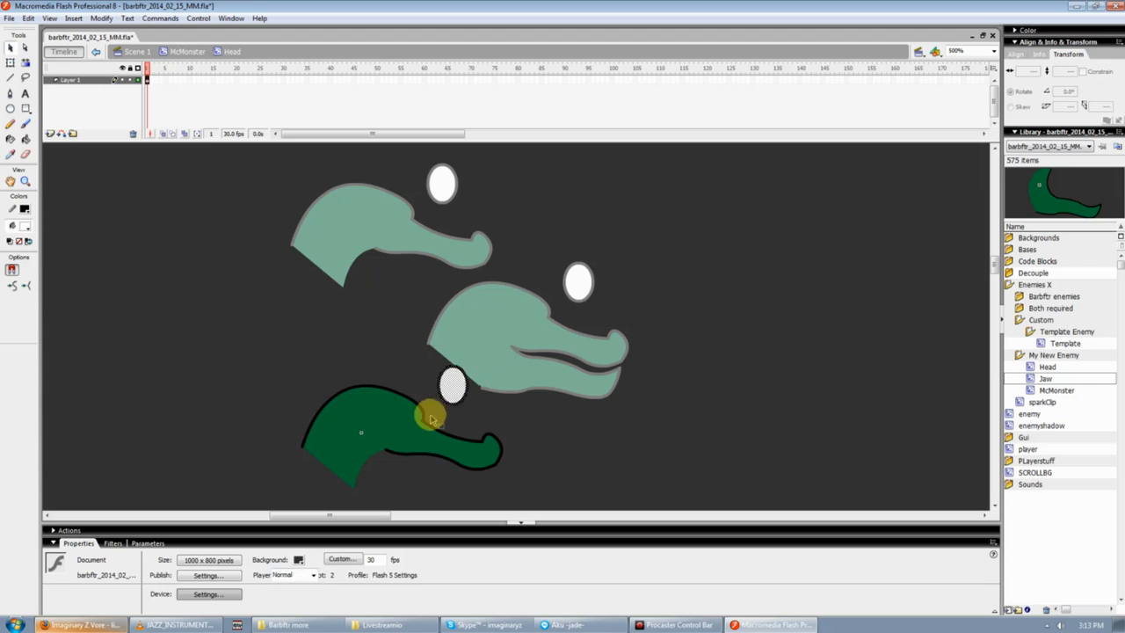
double_click(575, 430)
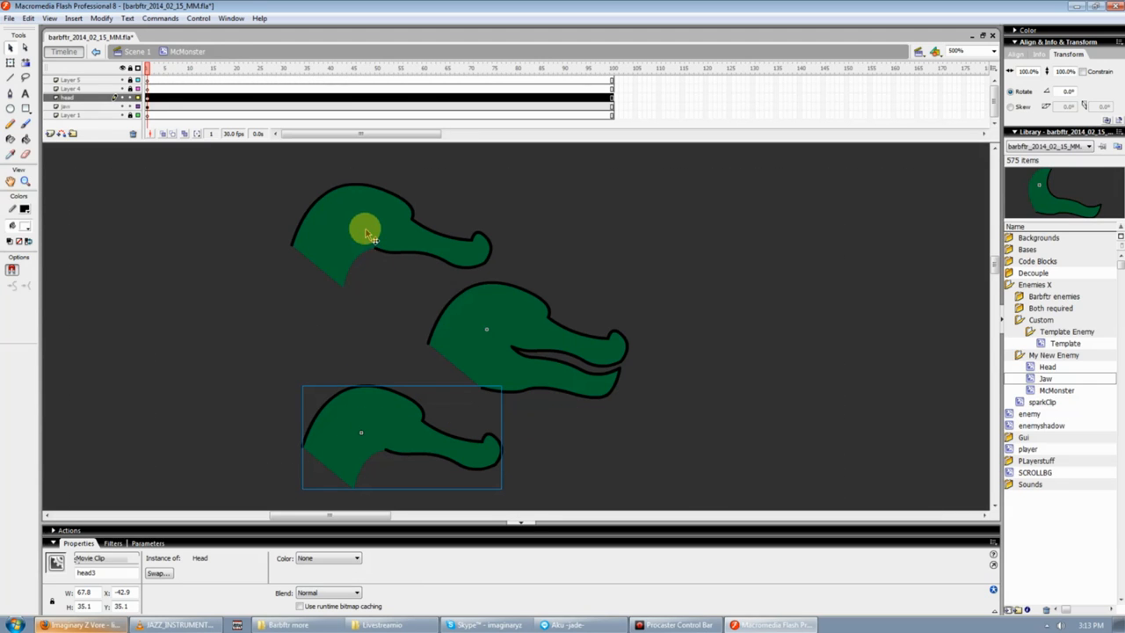
- Delete the head2 and head3 copies, keeping only the original Head instance
click(363, 226)
shift+click(392, 425)
key(Delete)
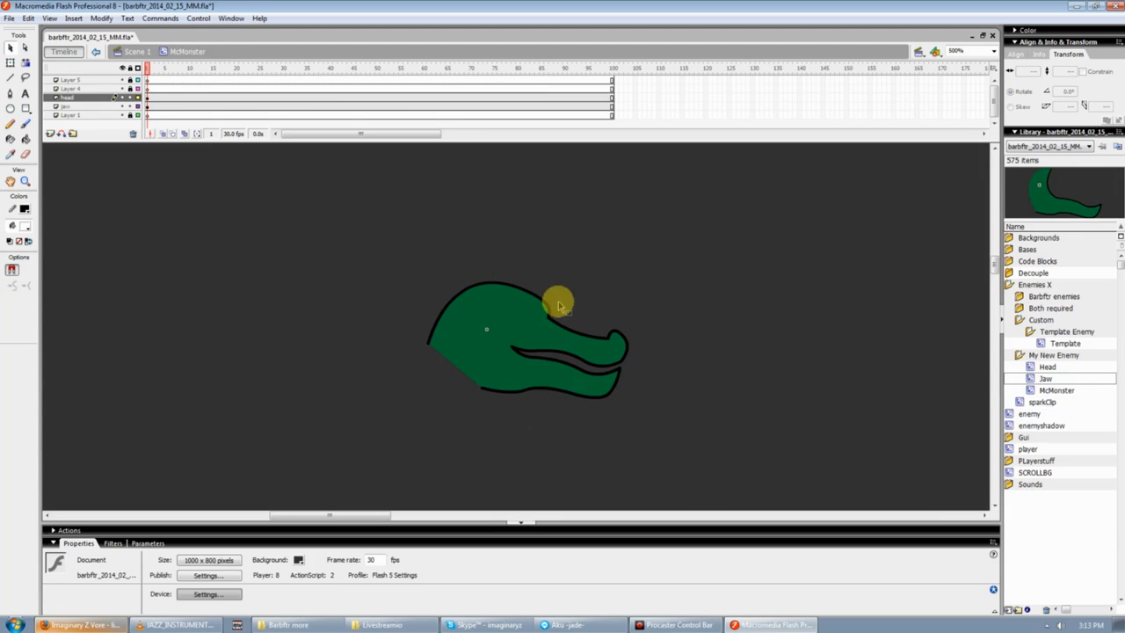
- Lock the head and jaw layers and make Layer 1 the active, unlocked layer
click(541, 312)
click(653, 286)
scroll(653, 287, down, 1)
click(523, 326)
click(591, 445)
scroll(590, 445, down, 1)
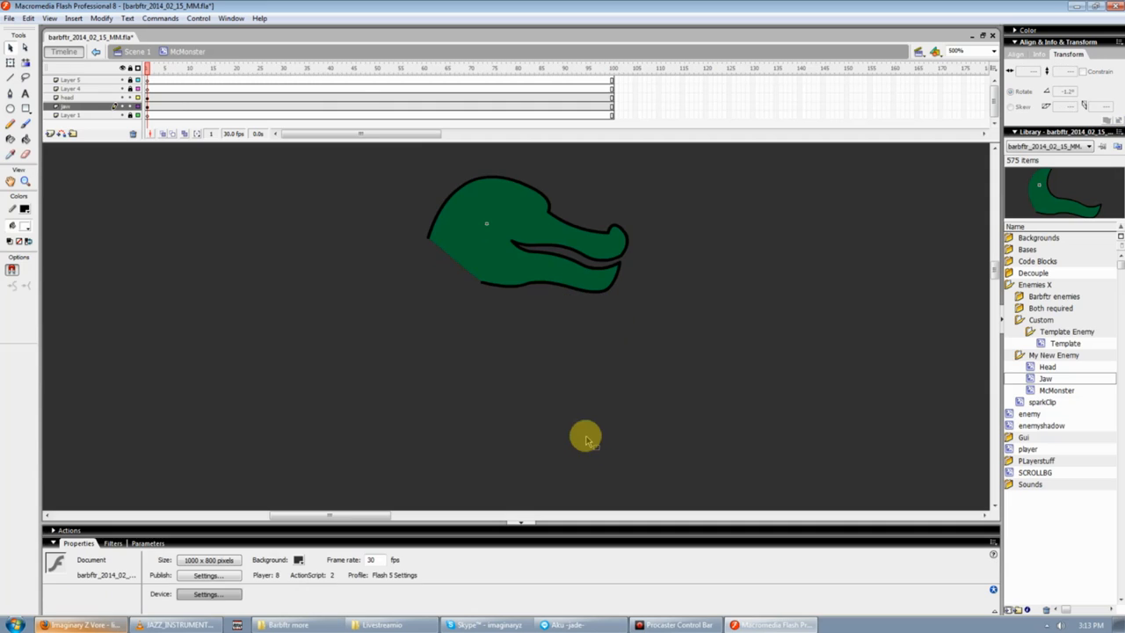
click(126, 104)
click(128, 106)
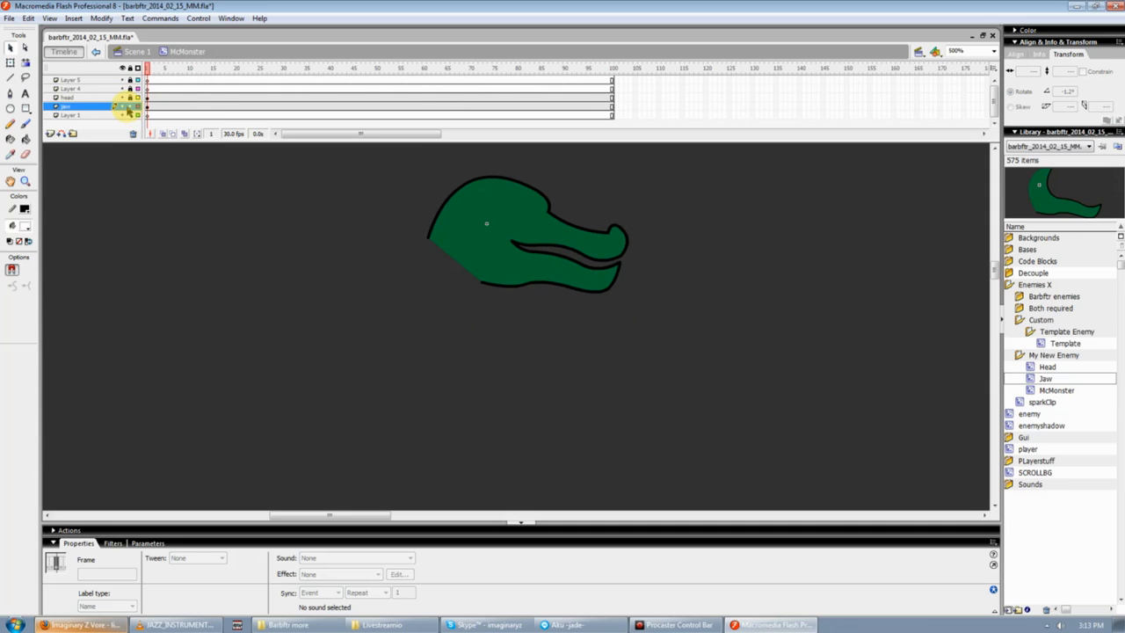
click(103, 115)
- Draw a closed body outline with the Line tool on Layer 1, from the back of the head to a pointed tail and back to the jaw
click(155, 233)
drag(321, 515, 290, 514)
click(10, 78)
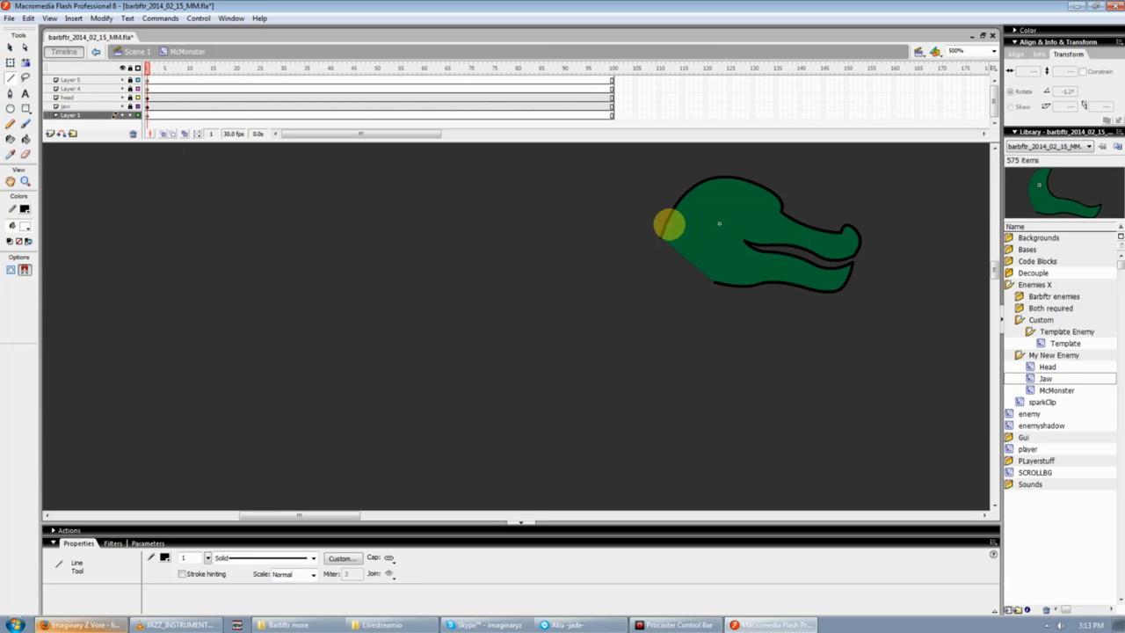
mouse_move(667, 225)
mouse_down()
mouse_move(632, 312)
mouse_move(555, 359)
mouse_move(452, 343)
mouse_up()
drag(452, 343, 309, 296)
drag(309, 297, 244, 317)
drag(245, 316, 142, 380)
mouse_move(142, 380)
mouse_down()
mouse_move(260, 343)
mouse_move(363, 361)
mouse_move(337, 354)
mouse_up()
drag(336, 354, 433, 444)
drag(433, 444, 529, 483)
drag(529, 482, 714, 283)
- Bend the straight neck and belly segments of the body outline into smooth curves with the Selection tool
key(v)
mouse_move(634, 314)
mouse_down()
mouse_move(638, 280)
mouse_move(620, 309)
mouse_move(630, 302)
mouse_up()
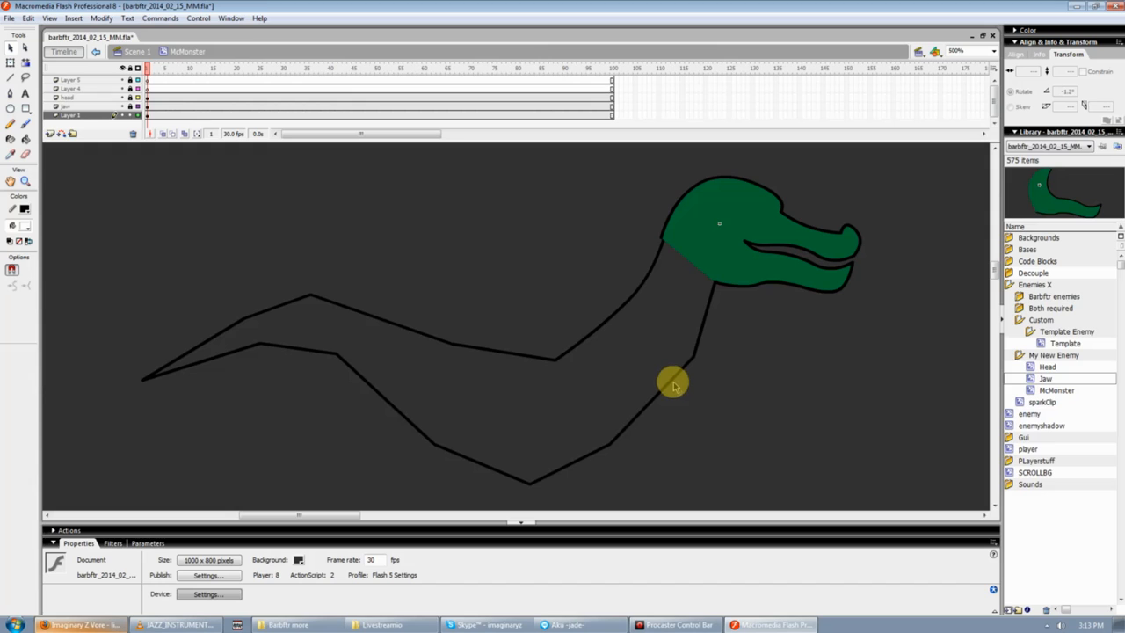
drag(673, 385, 690, 357)
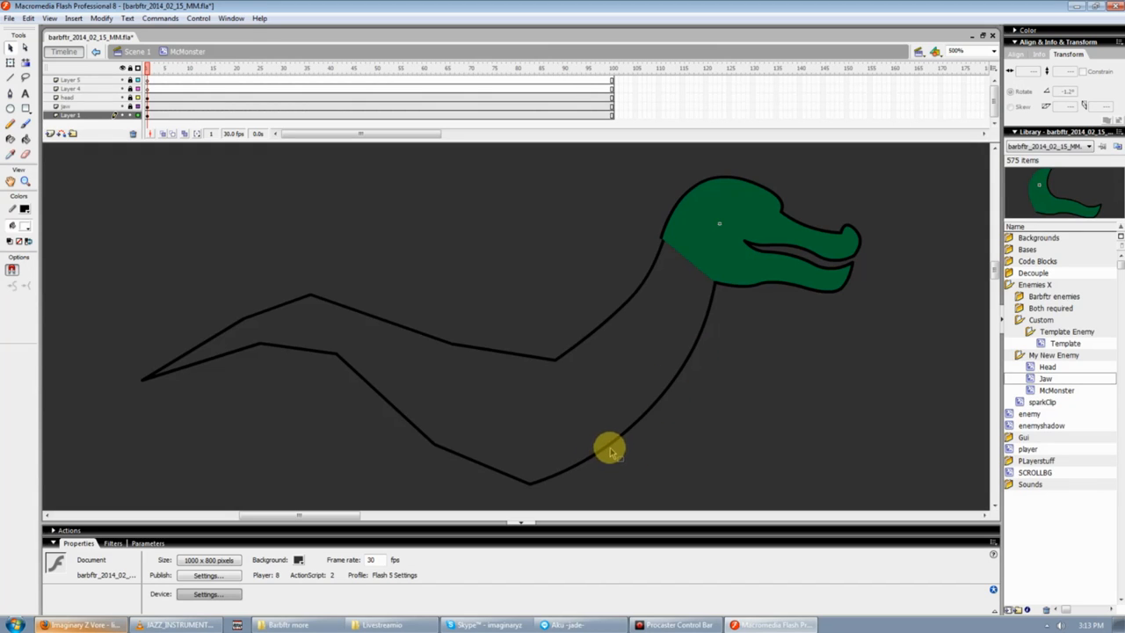
drag(613, 447, 613, 446)
drag(497, 471, 529, 475)
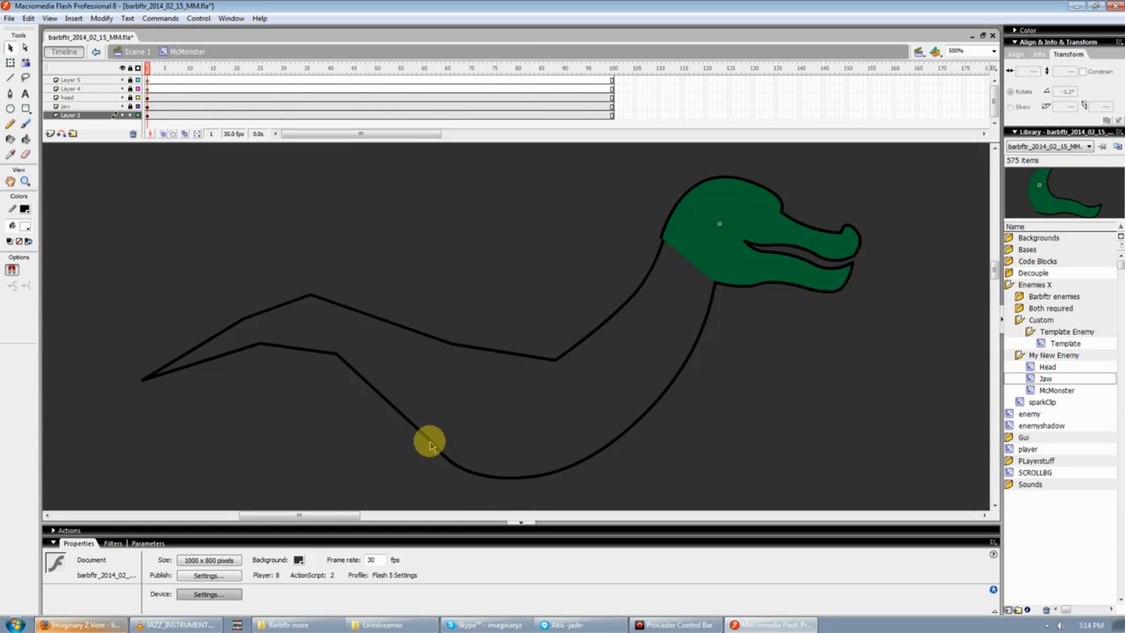
- Curve the remaining underside, tail and back segments so the body outline flows smoothly to the pointed tail
drag(429, 442, 434, 445)
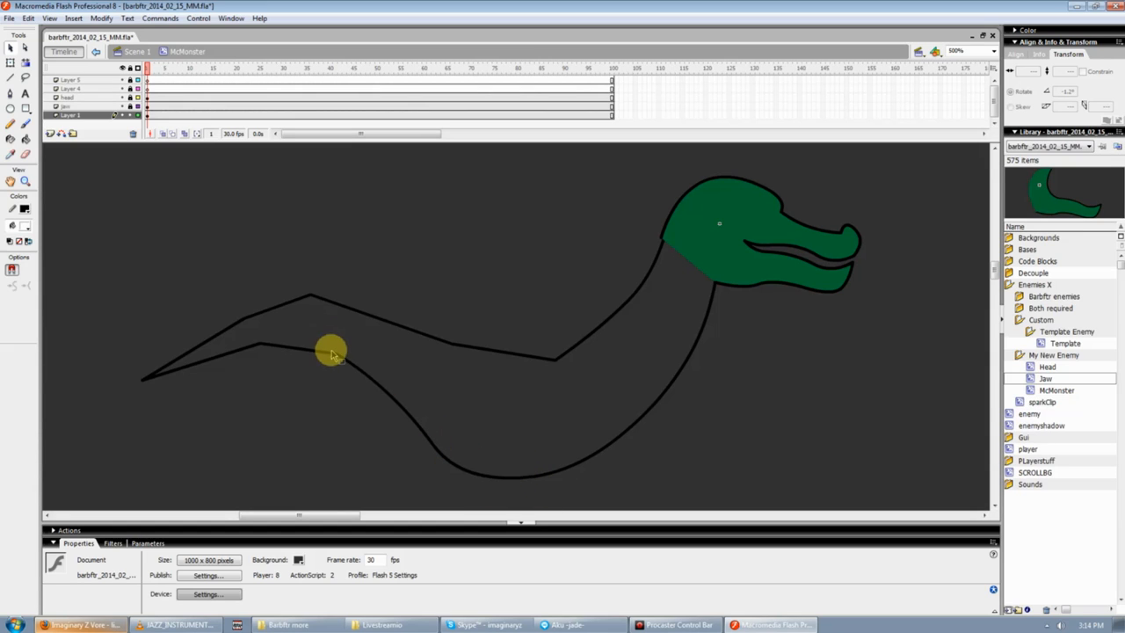
drag(328, 350, 369, 384)
mouse_move(249, 349)
mouse_down()
mouse_move(261, 354)
mouse_move(243, 364)
mouse_up()
drag(256, 382, 244, 317)
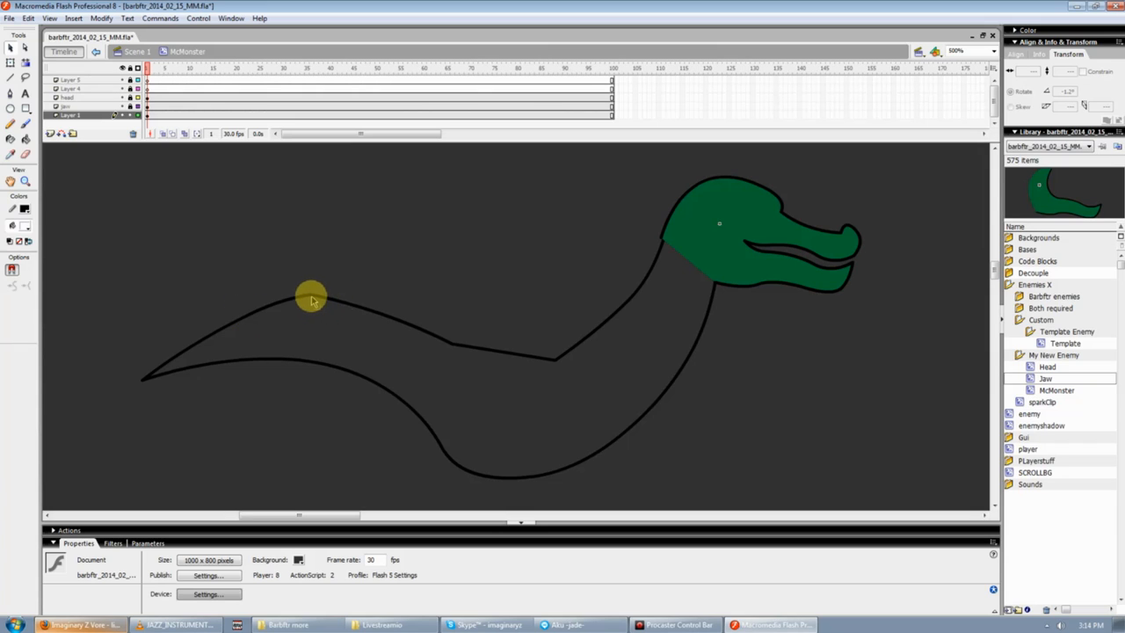
drag(311, 297, 334, 311)
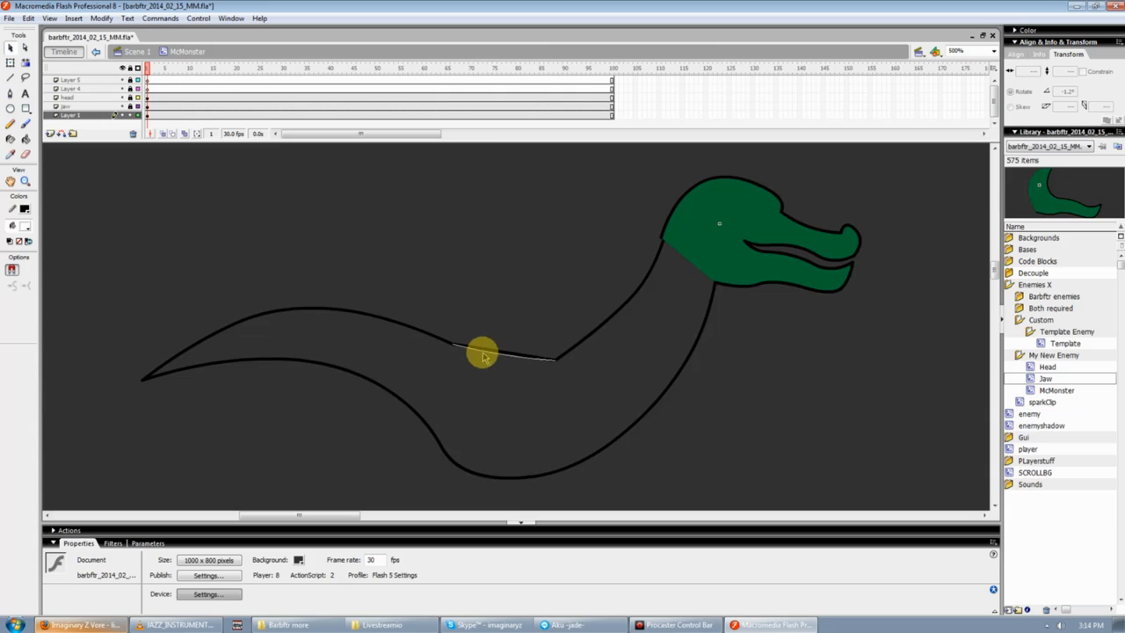
drag(482, 356, 454, 339)
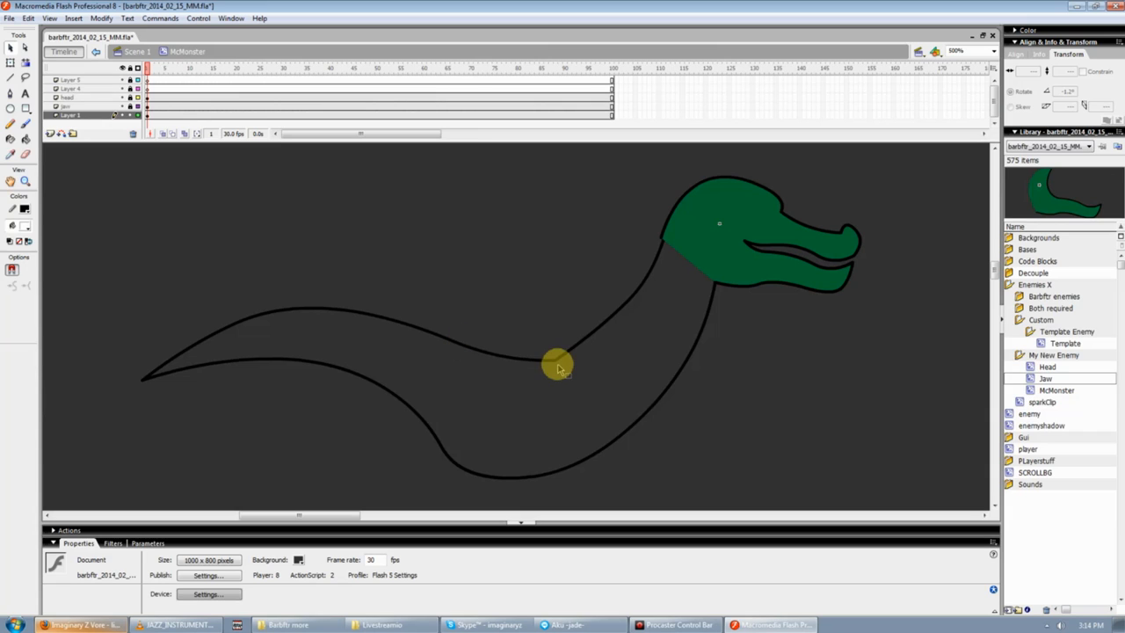
drag(553, 349, 550, 343)
- Refine the neck and belly curves, pulling the throat line's end under the jaw and rounding the belly lower
scroll(610, 354, down, 1)
drag(659, 199, 660, 193)
mouse_move(704, 270)
mouse_down()
mouse_move(695, 263)
mouse_move(760, 231)
mouse_move(715, 254)
mouse_up()
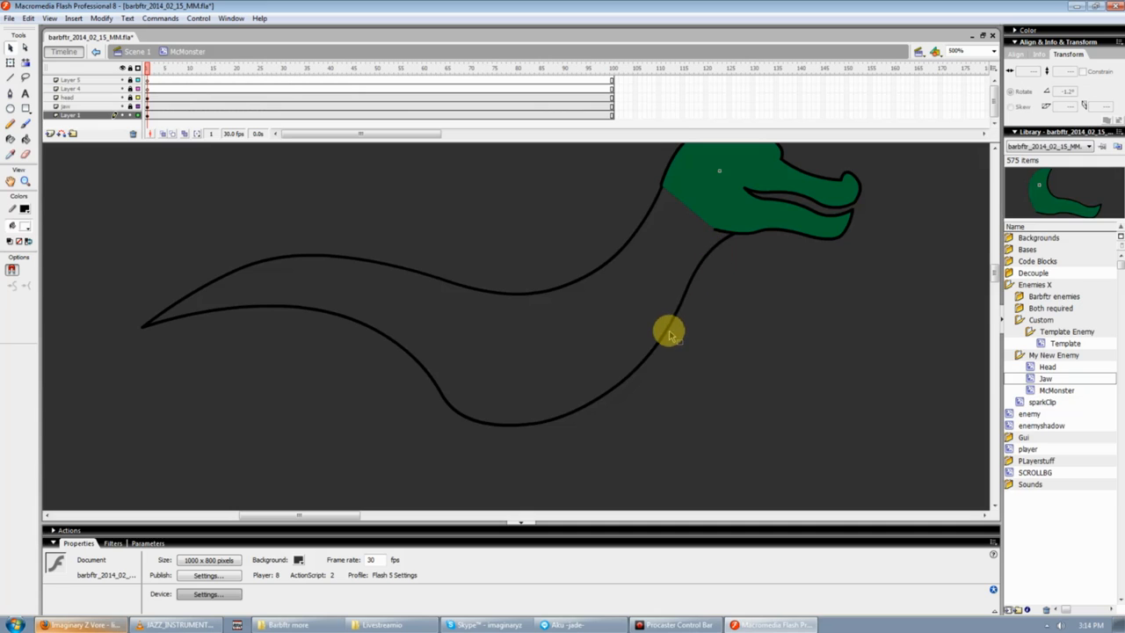
drag(668, 331, 663, 330)
mouse_move(587, 405)
mouse_down()
mouse_move(557, 414)
mouse_move(579, 415)
mouse_up()
mouse_move(442, 396)
mouse_down()
mouse_move(455, 382)
mouse_move(409, 381)
mouse_move(439, 384)
mouse_up()
click(439, 384)
click(510, 292)
click(580, 337)
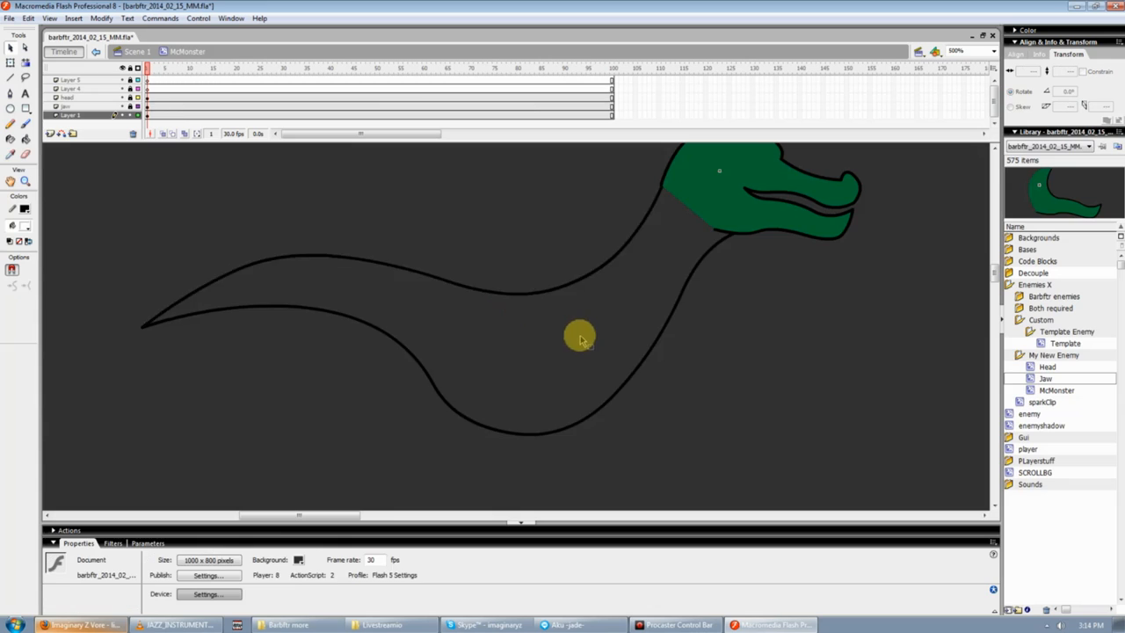
- Hide the head and jaw layers to expose the open neck end of the body outline
scroll(580, 336, up, 1)
click(129, 106)
click(122, 96)
click(122, 107)
click(730, 281)
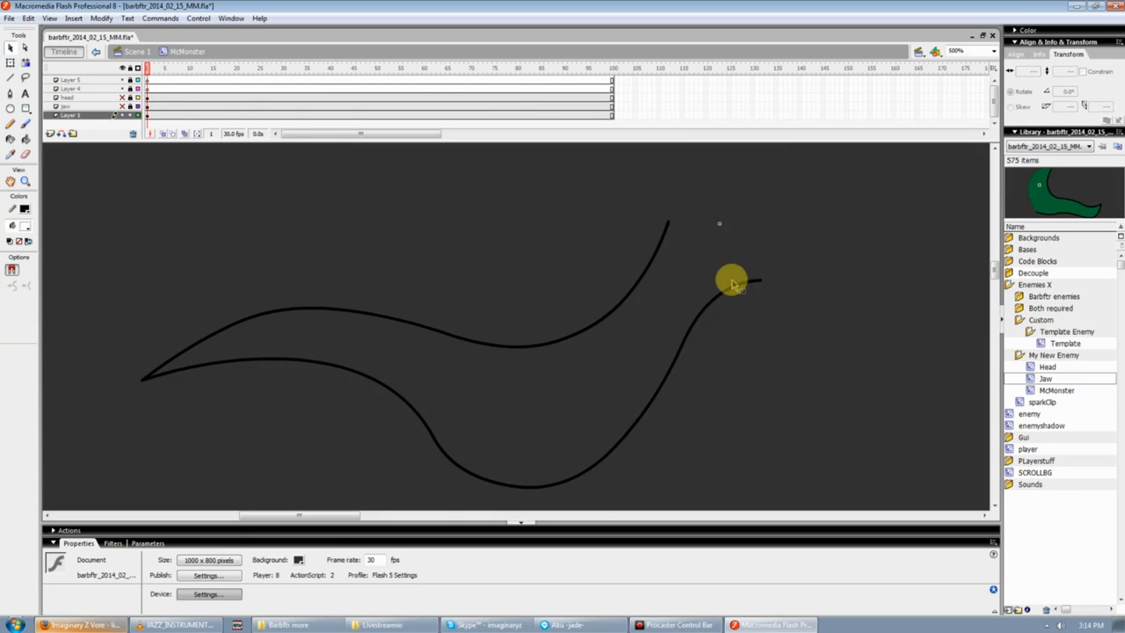
- Close the neck's open end with two lines, joining and bending them into a rounded top and inward-curved front
scroll(729, 285, up, 1)
key(n)
drag(728, 264, 668, 275)
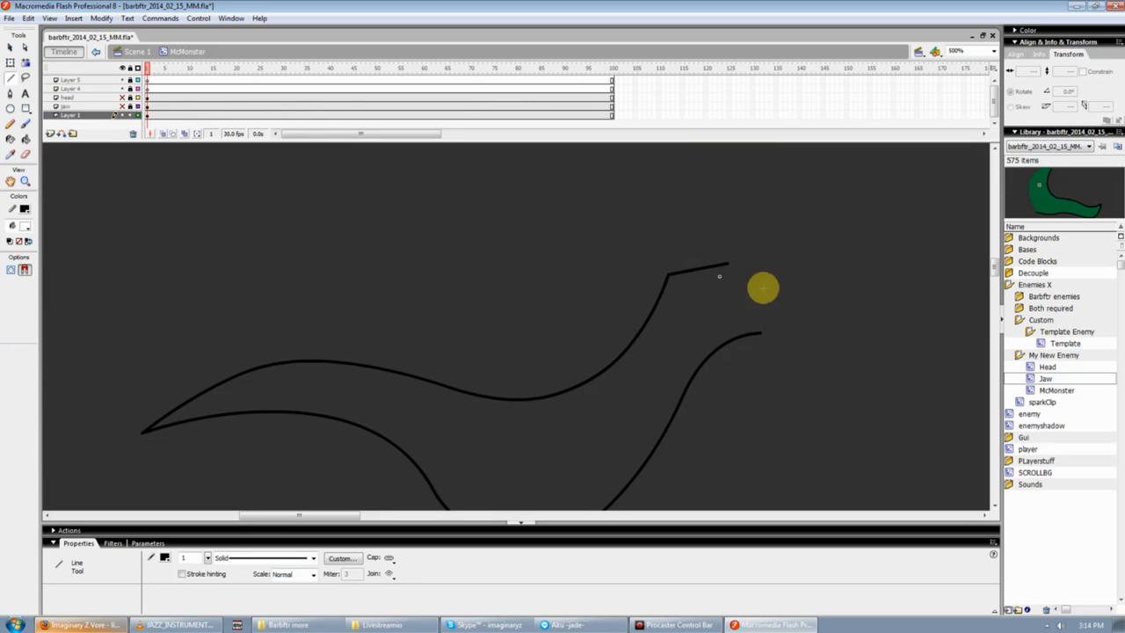
drag(751, 281, 758, 326)
key(v)
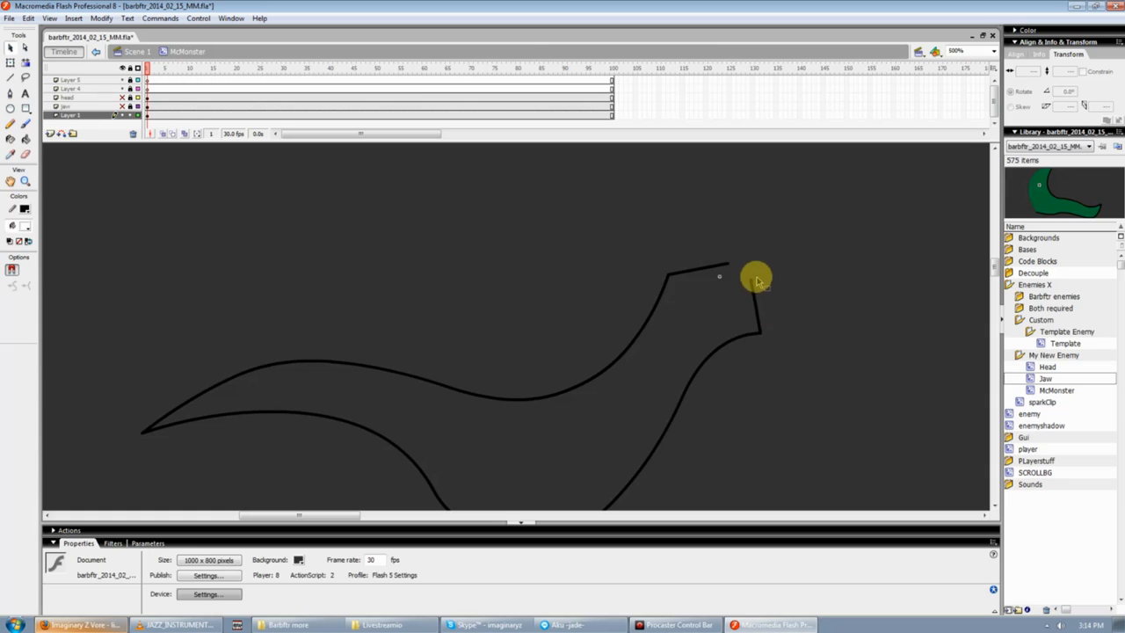
drag(752, 280, 720, 281)
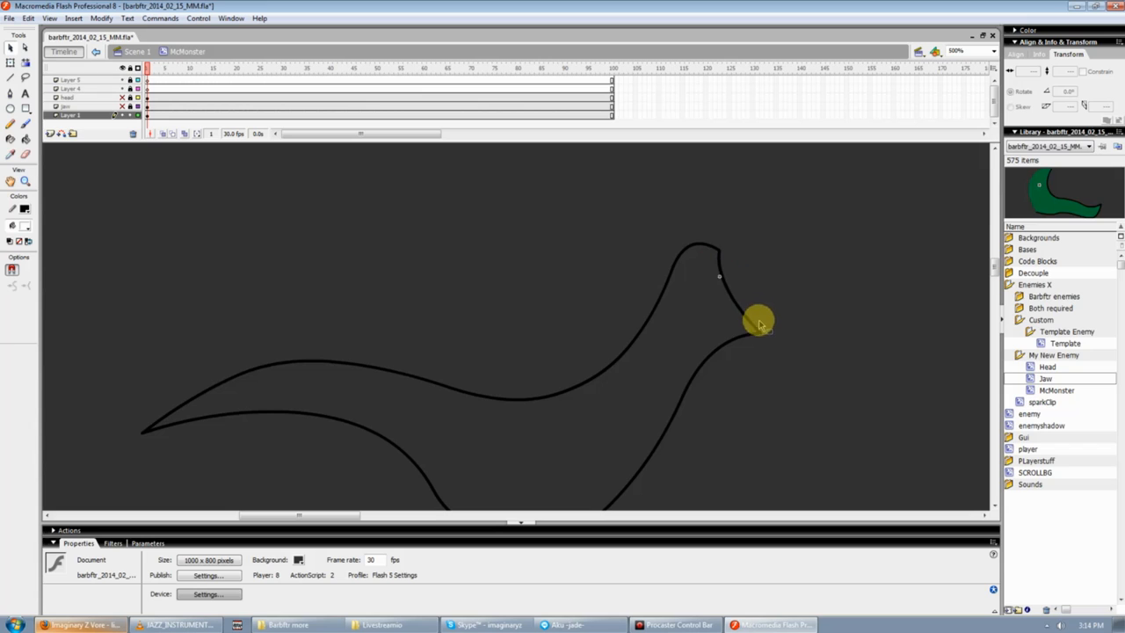
drag(761, 333, 718, 299)
- Show the head and jaw layers again and display both as outlines
scroll(564, 244, down, 1)
click(123, 99)
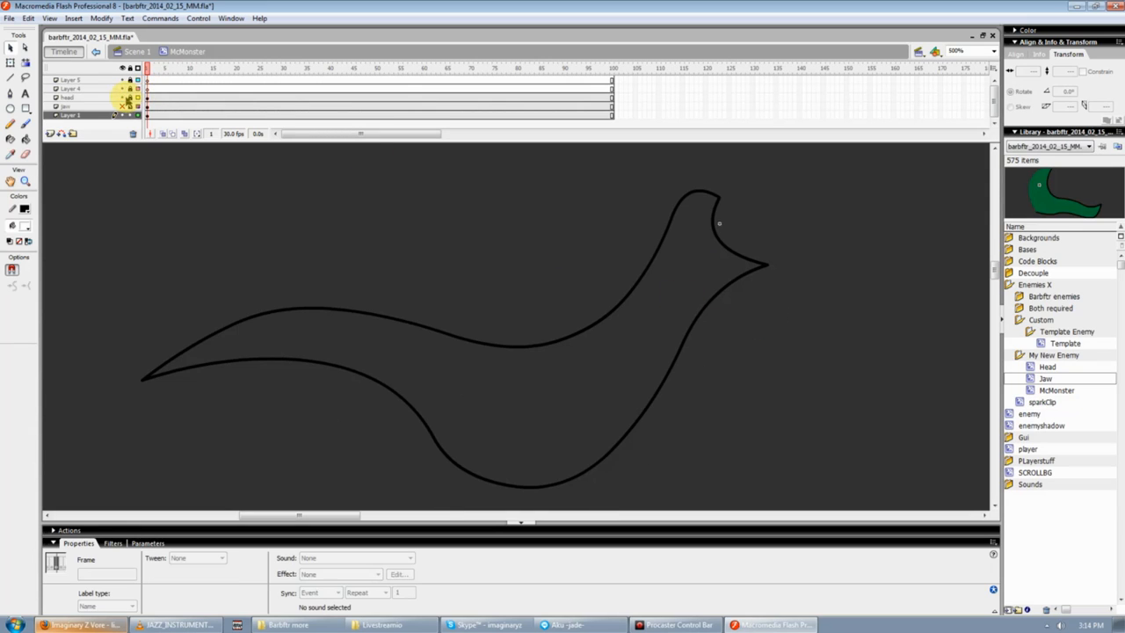
click(123, 99)
click(123, 106)
click(123, 97)
click(138, 98)
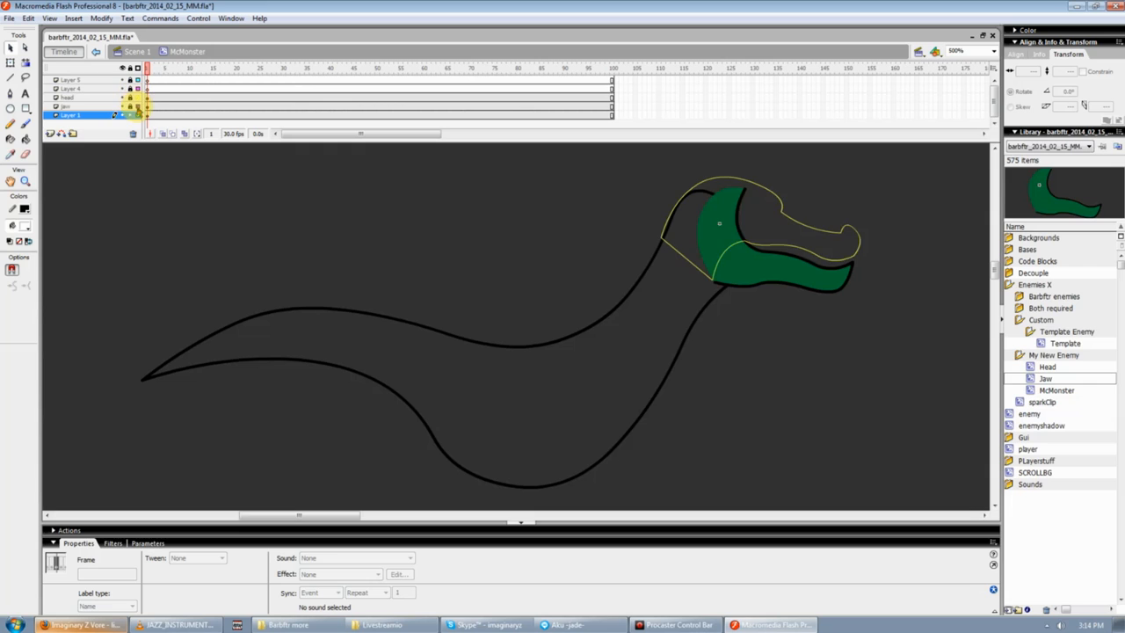
click(138, 107)
click(752, 330)
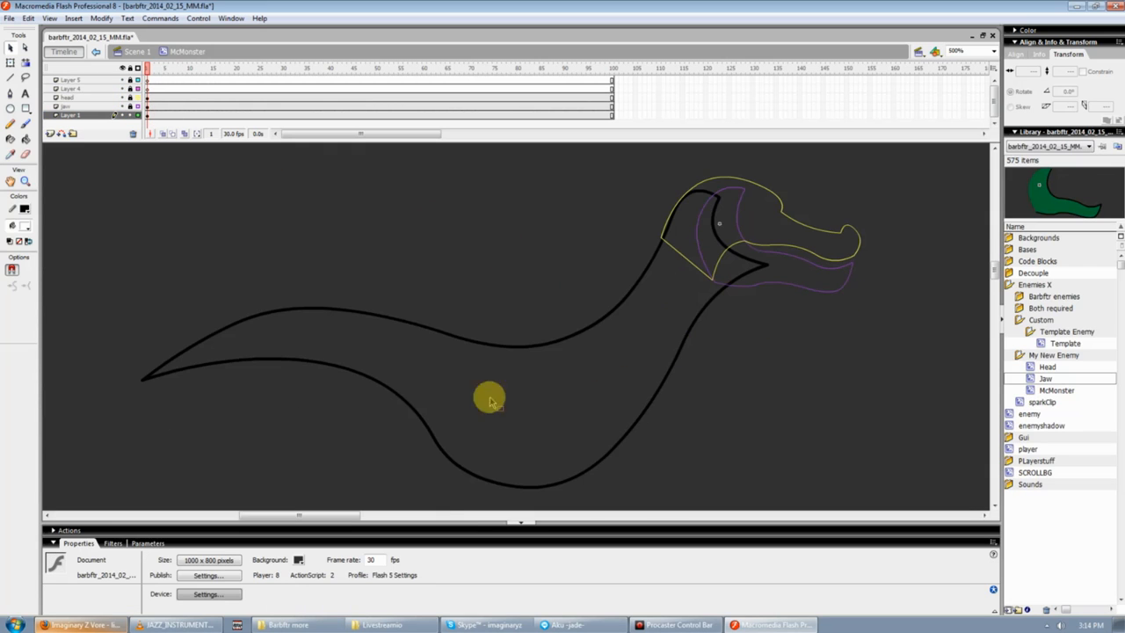
- Reshape the closed neck end so its curves follow the back of the head outline and stay inside it
drag(352, 510, 372, 515)
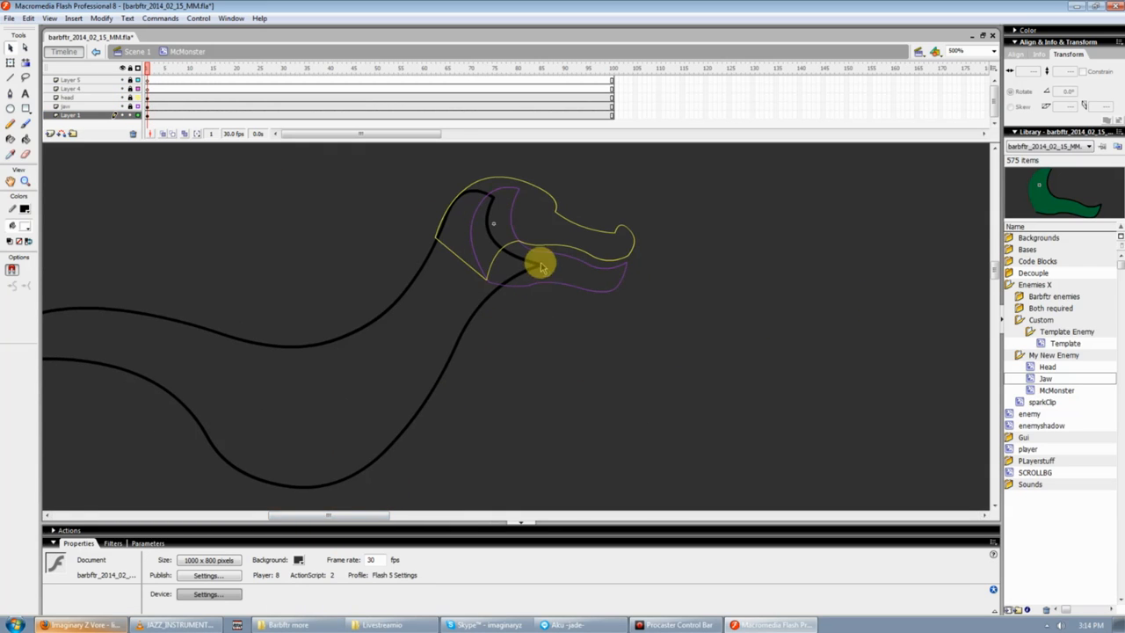
drag(539, 270, 453, 211)
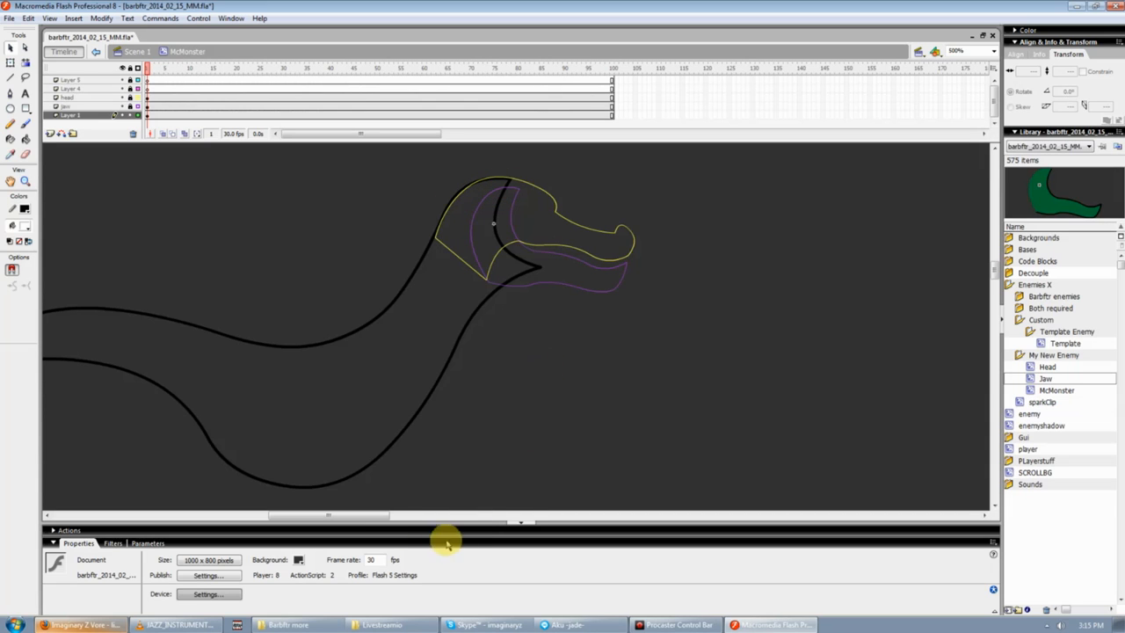
drag(372, 514, 352, 500)
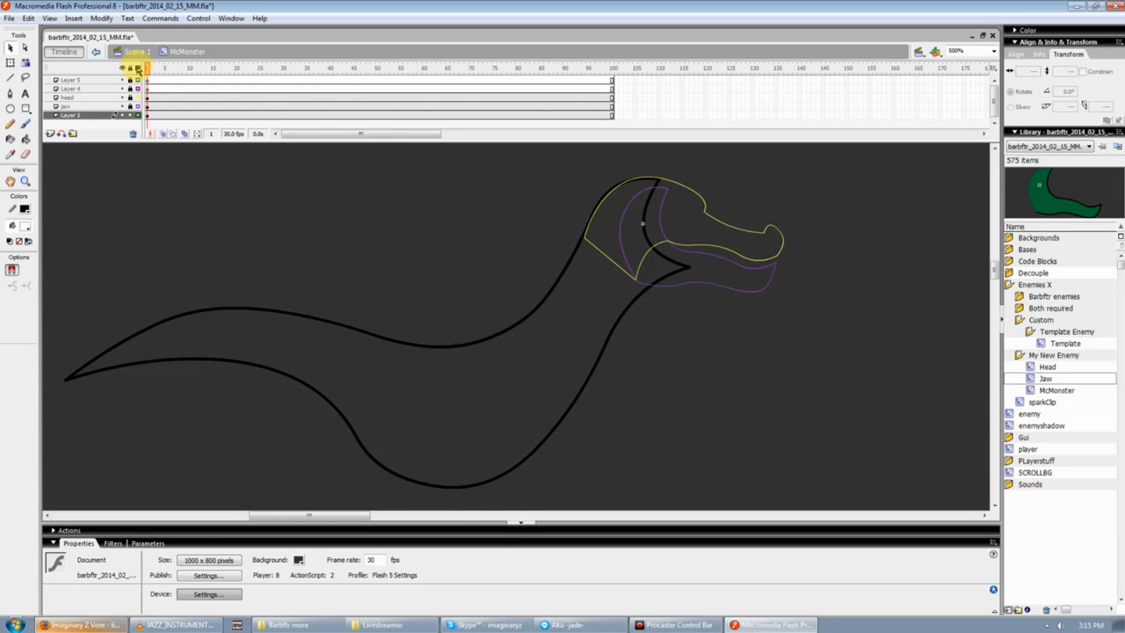
- Turn off the layers' outline display and fill the body shape with white using the Paint Bucket
click(70, 134)
click(26, 139)
click(369, 347)
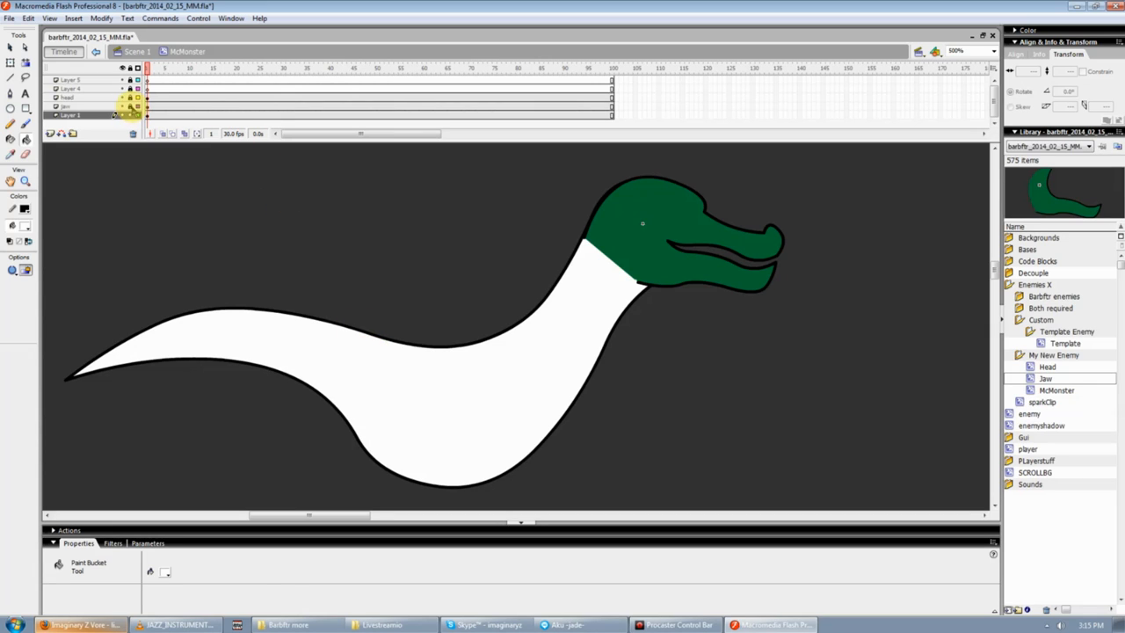
- Unlock the jaw and head layers and copy the Jaw instance
click(96, 116)
click(10, 48)
click(48, 175)
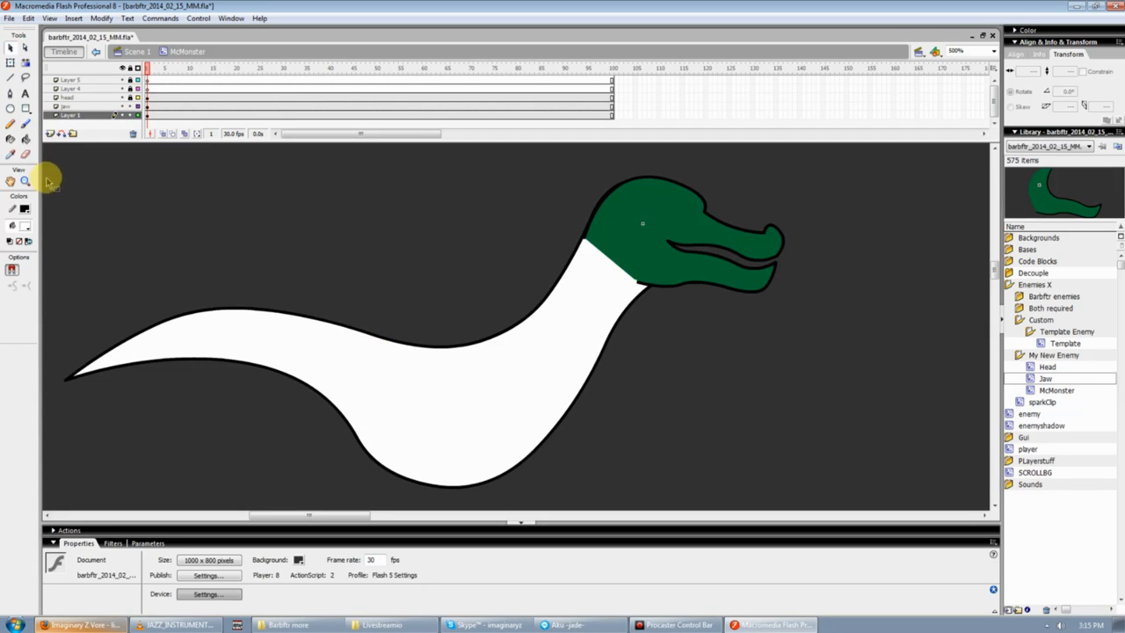
click(701, 273)
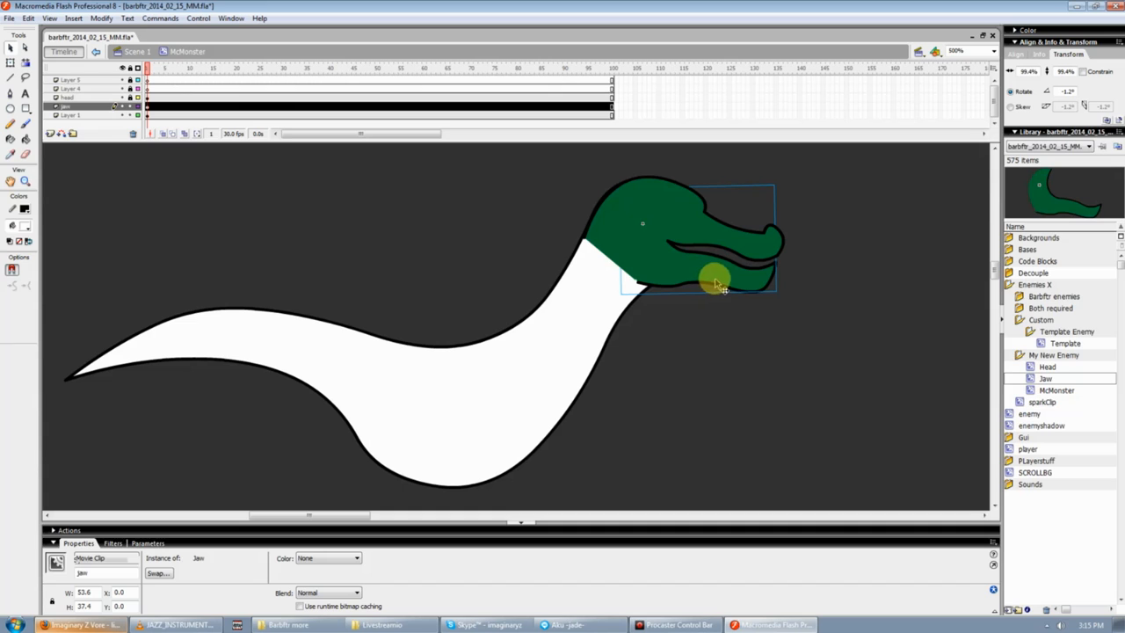
click(706, 245)
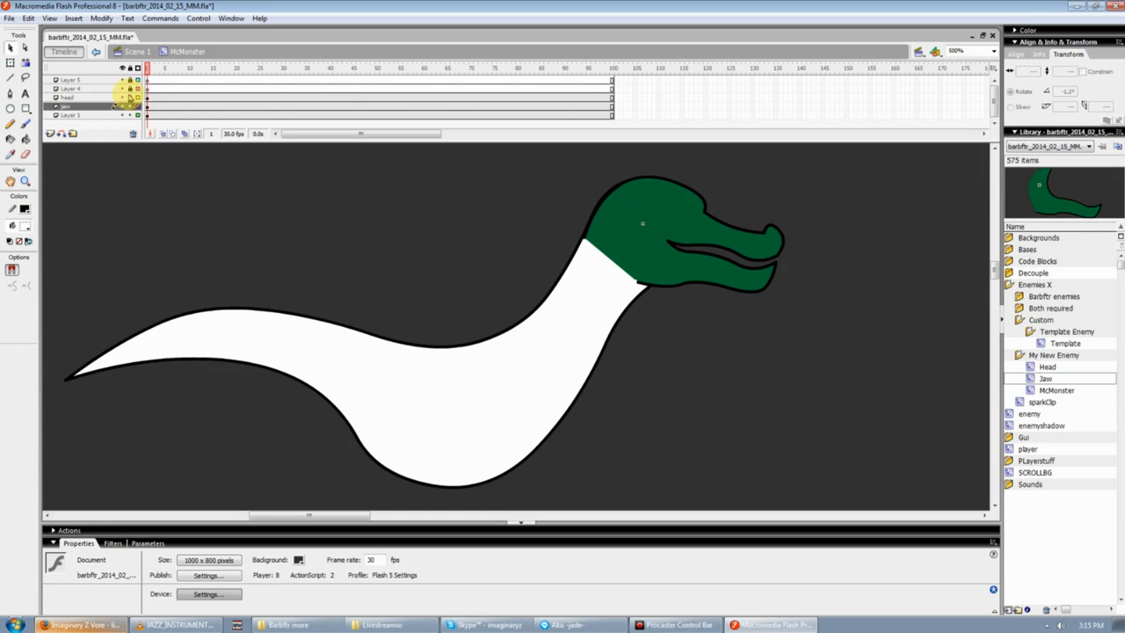
click(130, 98)
click(728, 218)
click(736, 293)
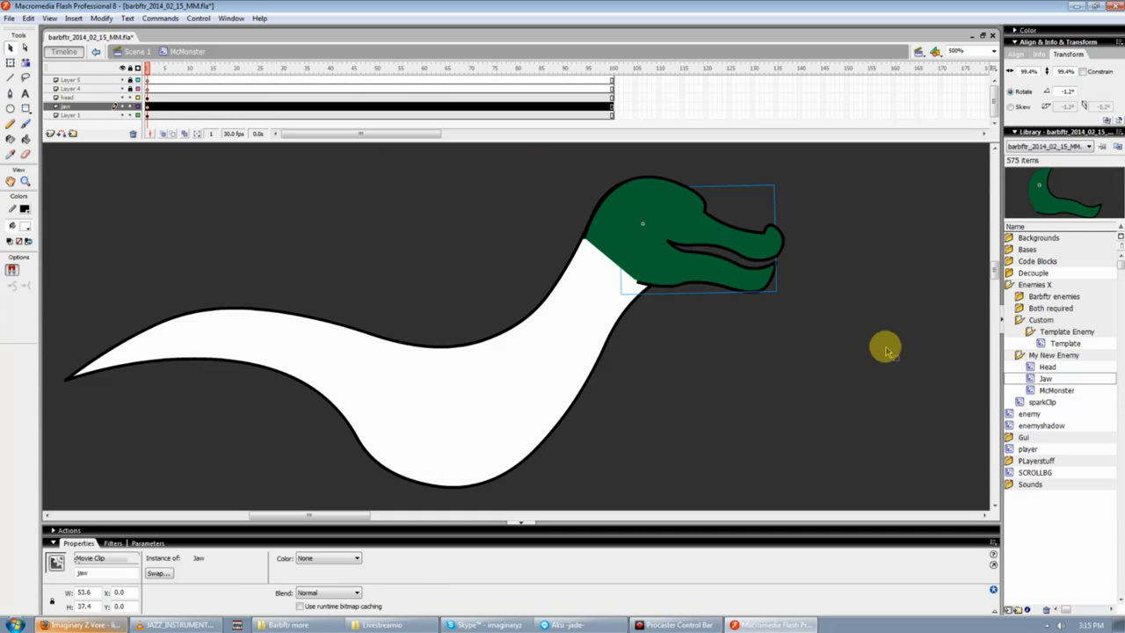
click(884, 346)
click(735, 297)
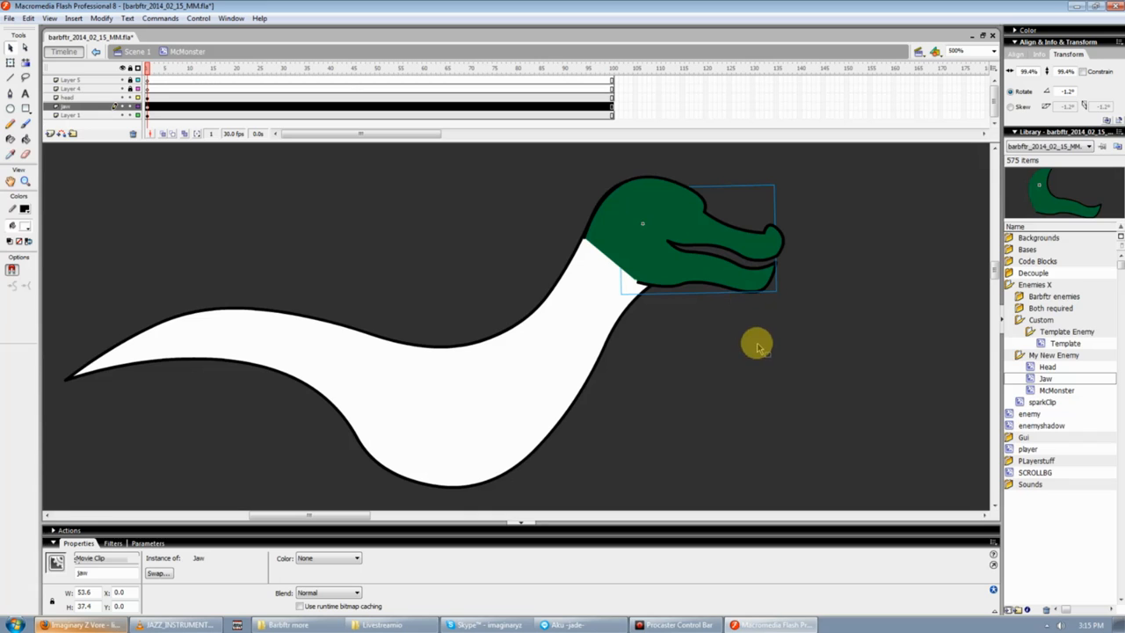
- Lock the head and jaw layers, paste the Jaw copy onto Layer 1 and place it below the head
click(130, 106)
click(146, 115)
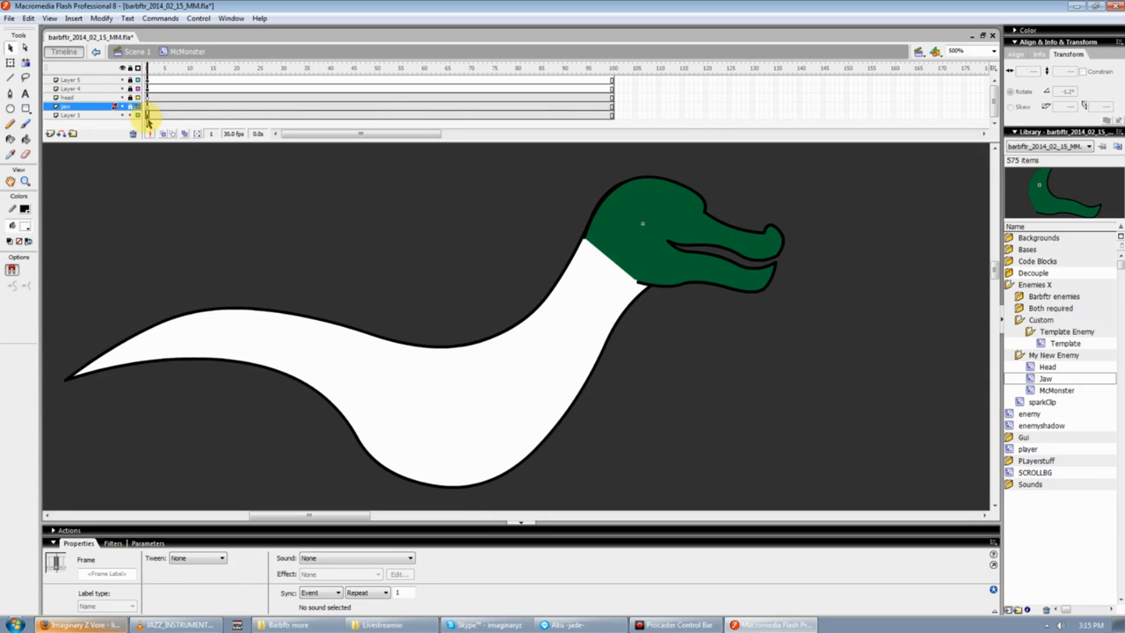
click(374, 240)
key(ctrl+v)
drag(462, 311, 660, 377)
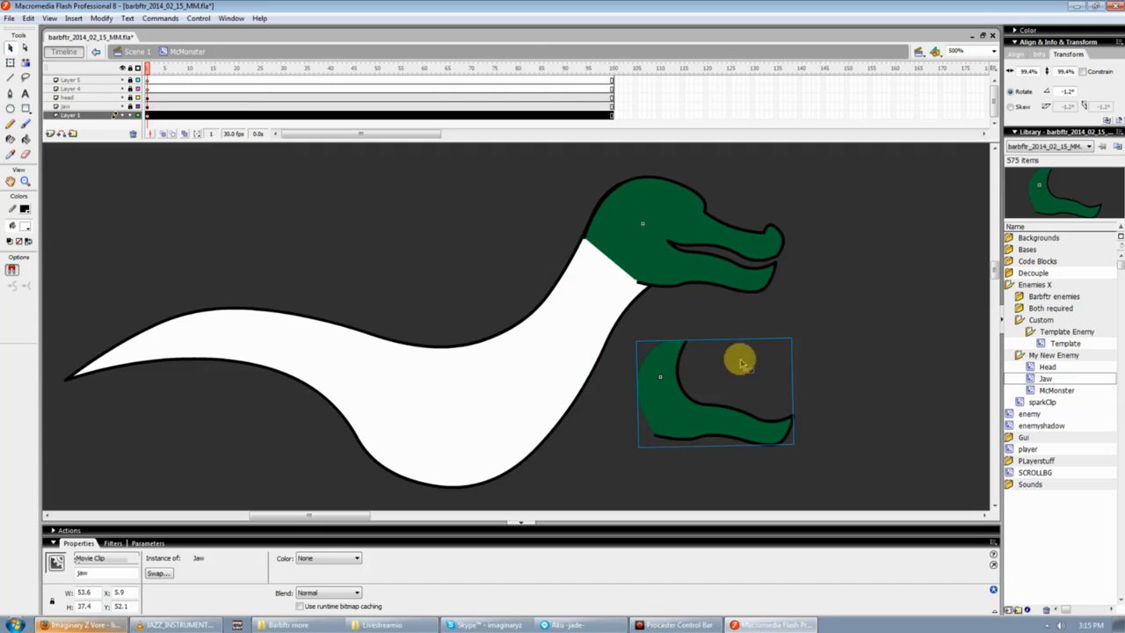
- Try to sample the green fill from the pasted Jaw instance with the Eyedropper
click(884, 366)
click(672, 402)
click(11, 155)
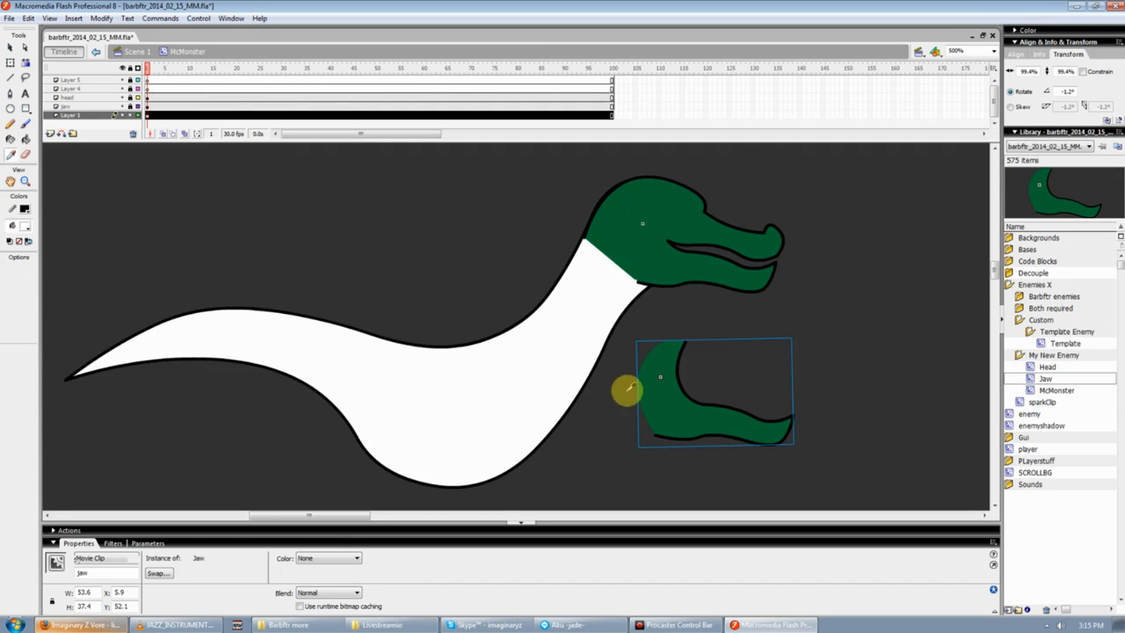
click(661, 368)
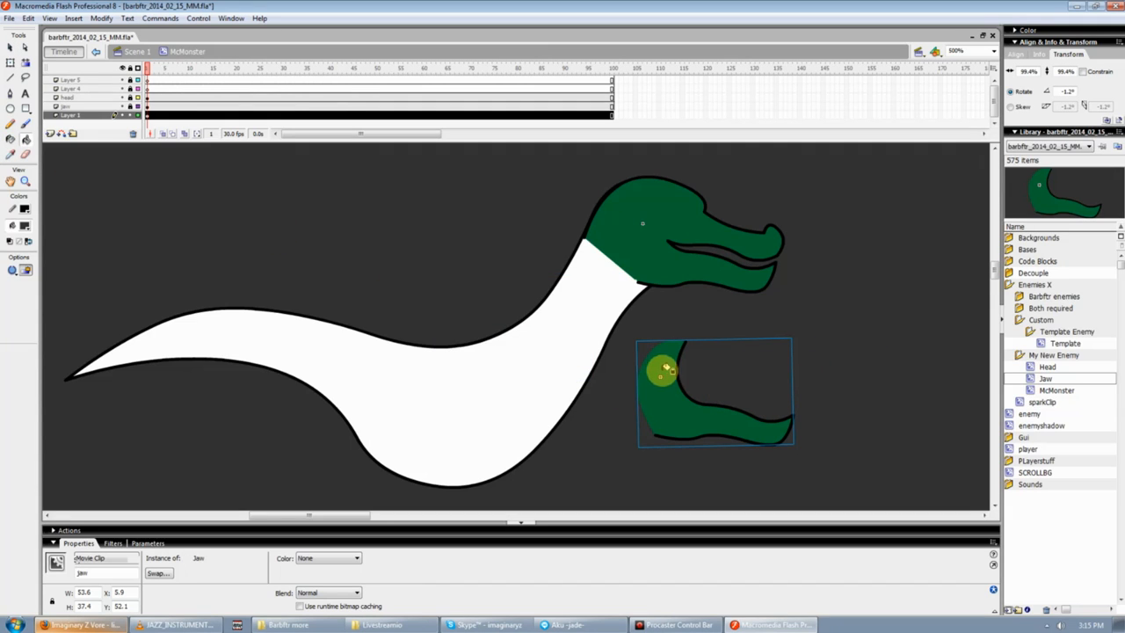
key(v)
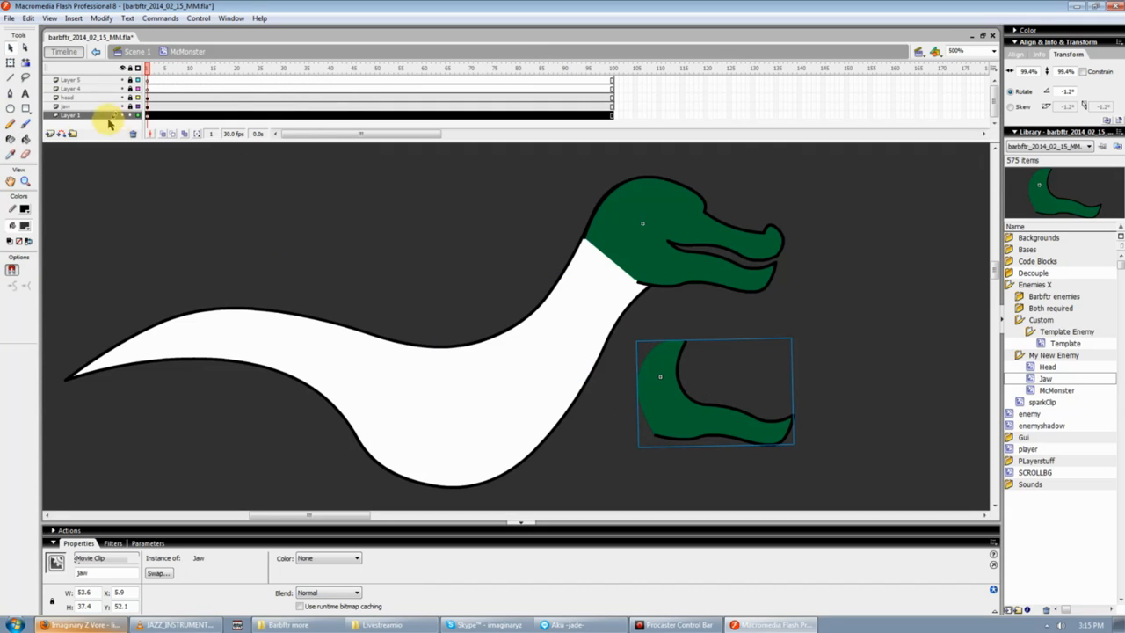
click(11, 155)
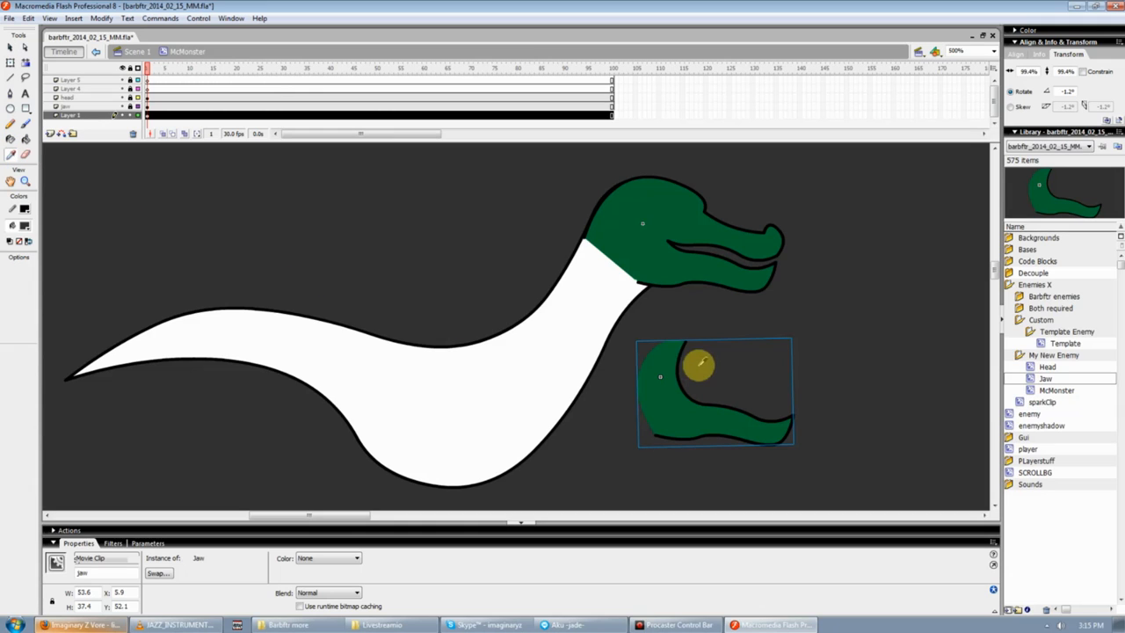
key(b)
key(v)
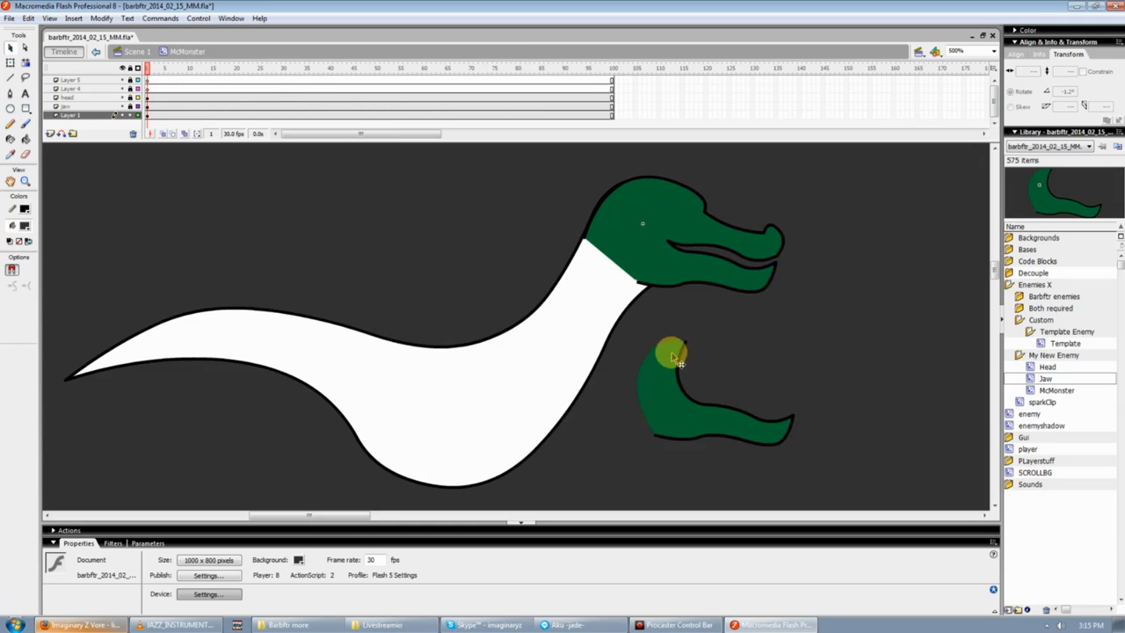
- Break apart the pasted Jaw copy and sample its green as the fill color with the Eyedropper
click(670, 355)
drag(663, 371, 652, 359)
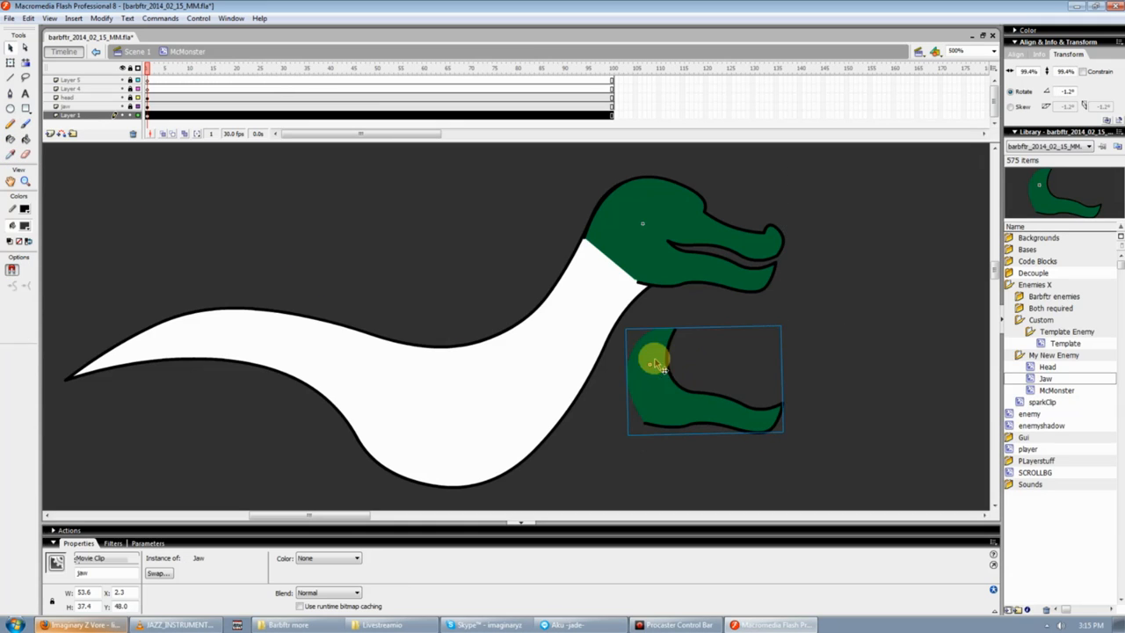
key(ctrl+b)
click(700, 367)
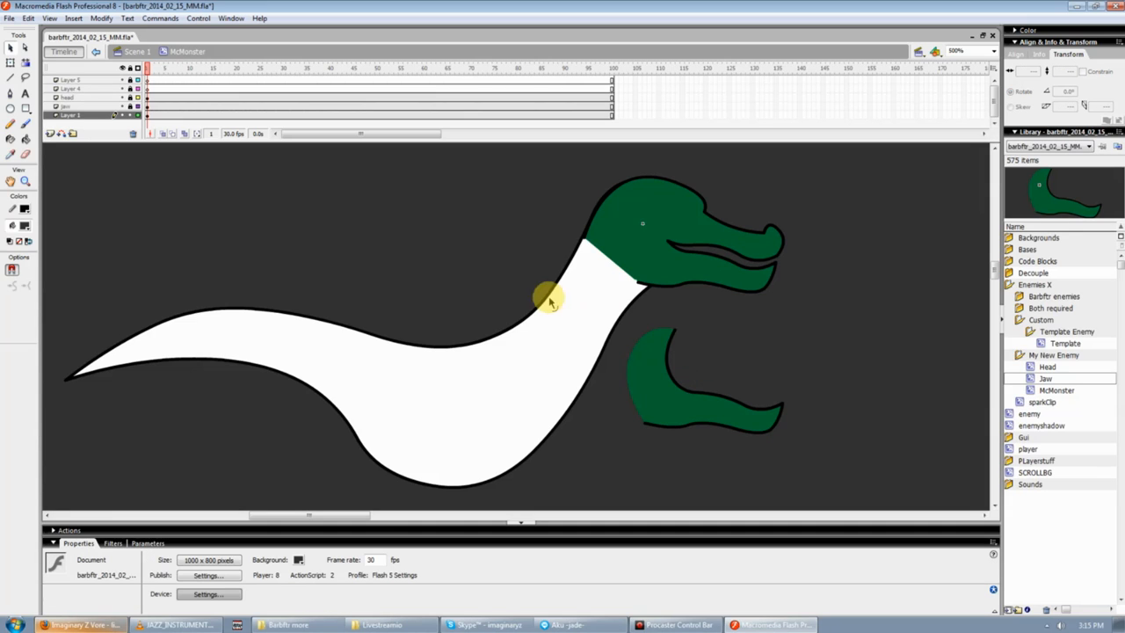
key(i)
click(657, 356)
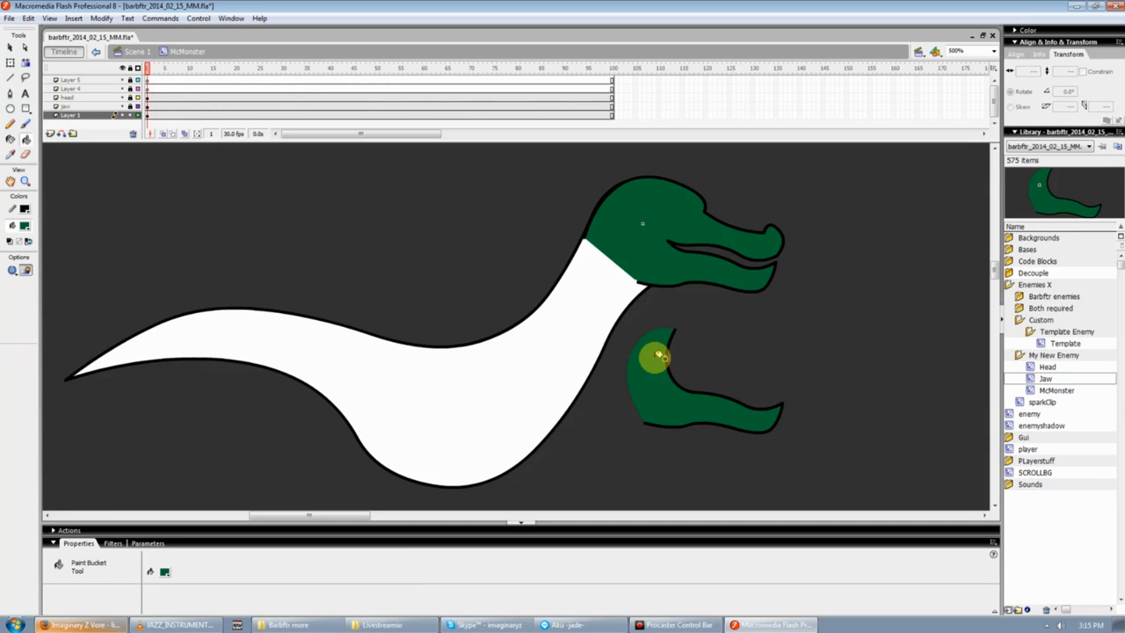
- Fill the white body with the sampled green and delete the pasted jaw copy
click(562, 330)
double_click(664, 380)
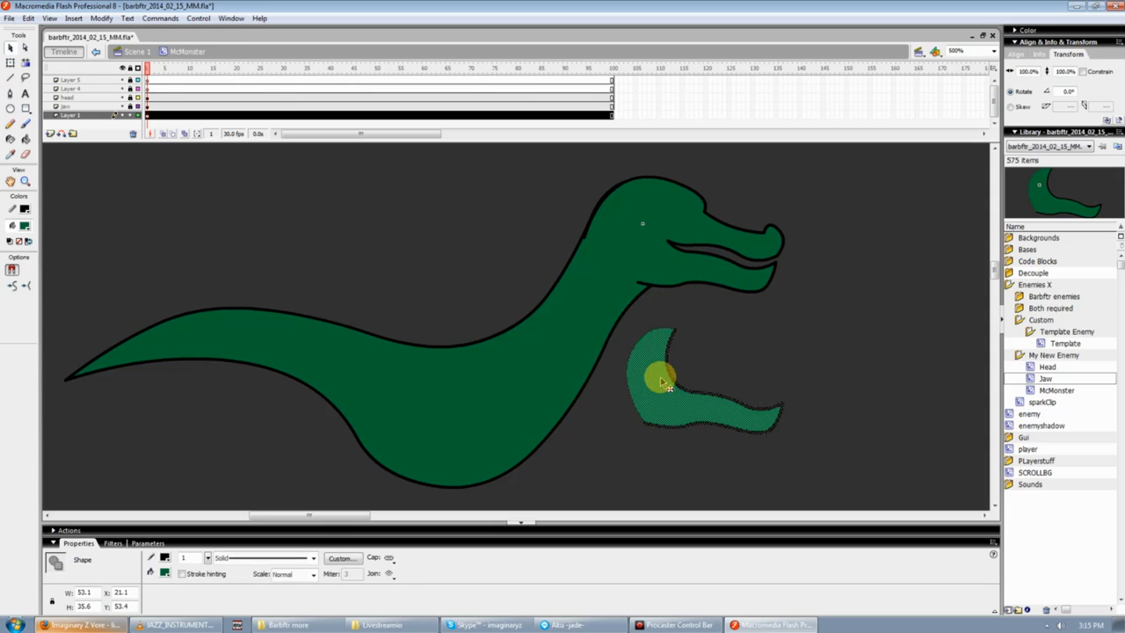
key(Delete)
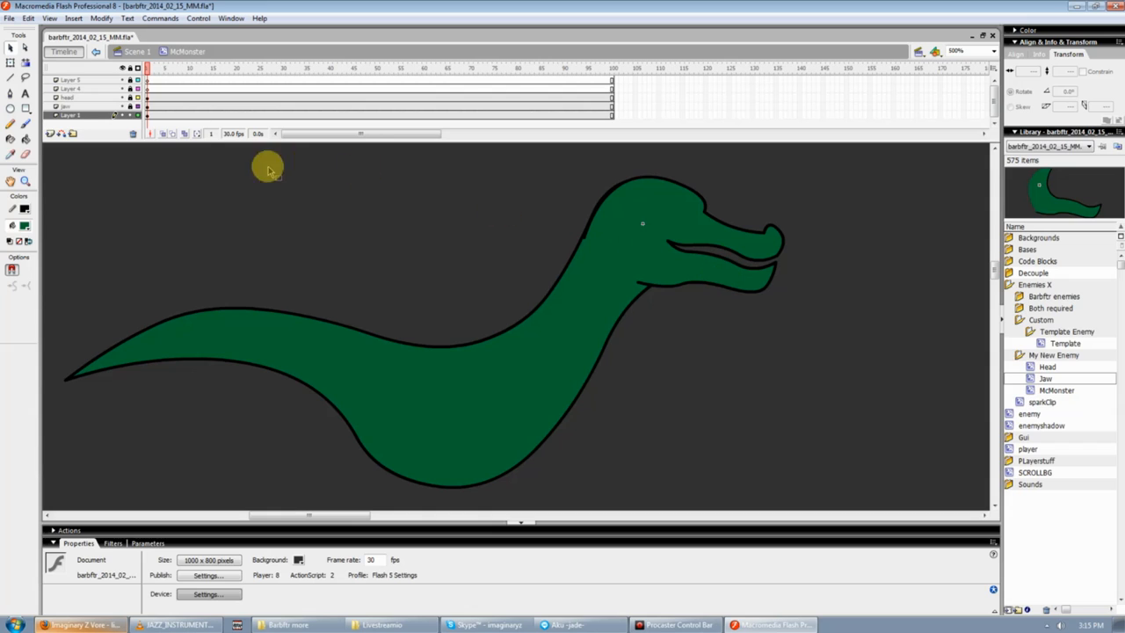
click(124, 108)
click(123, 107)
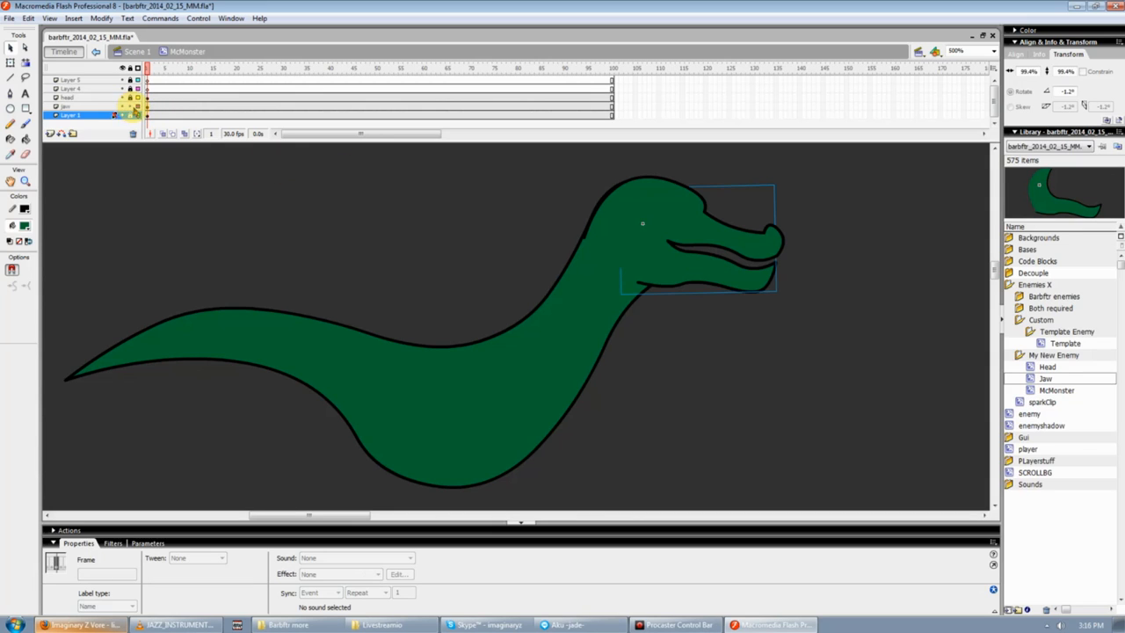
click(683, 272)
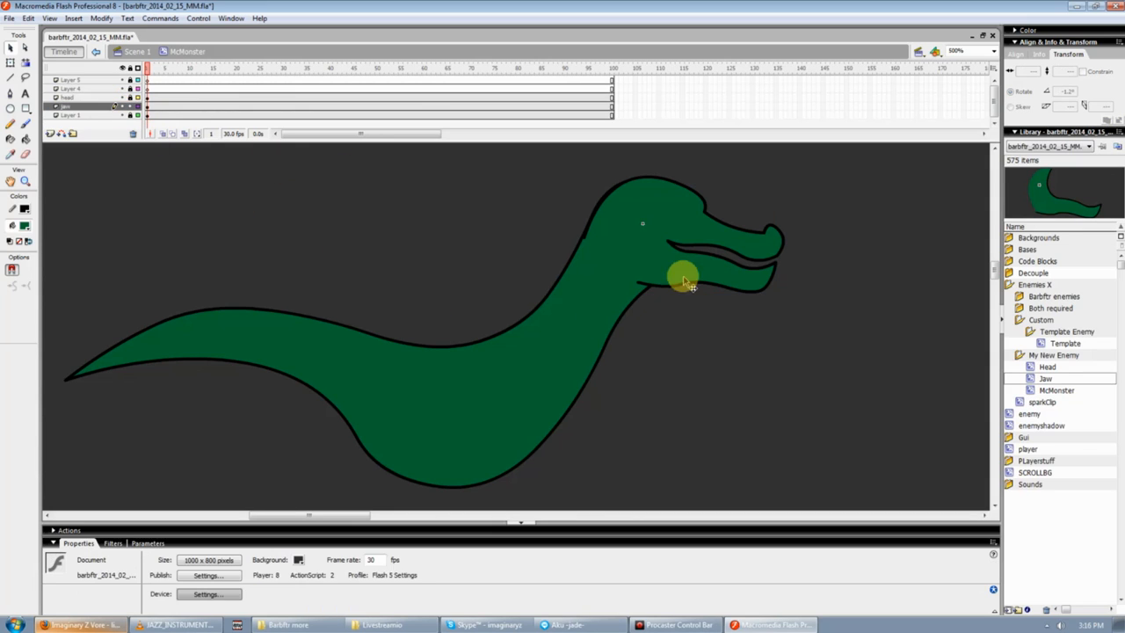
click(707, 336)
click(125, 107)
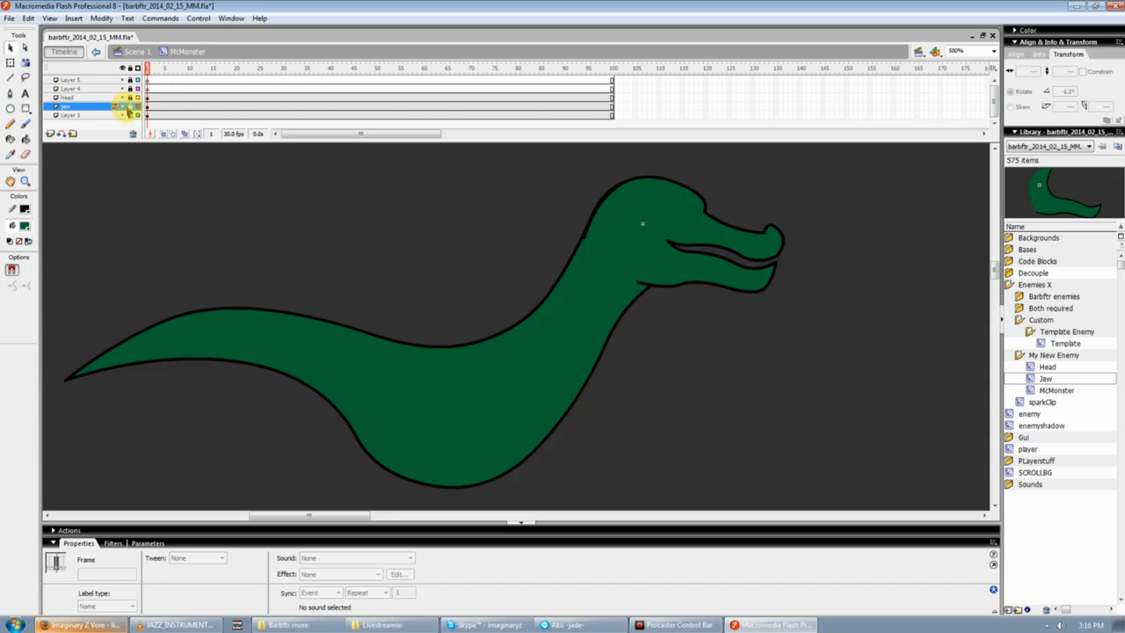
click(102, 116)
click(452, 276)
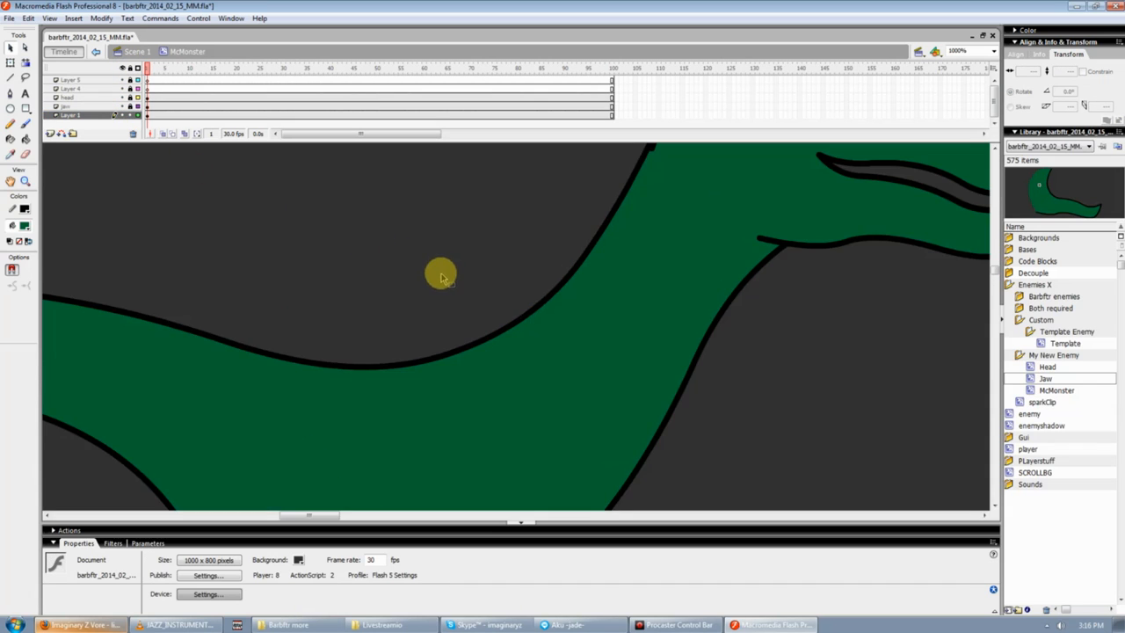
- Unlock all layers and move the entire monster up and to the right of its original place
key(ctrl+minus)
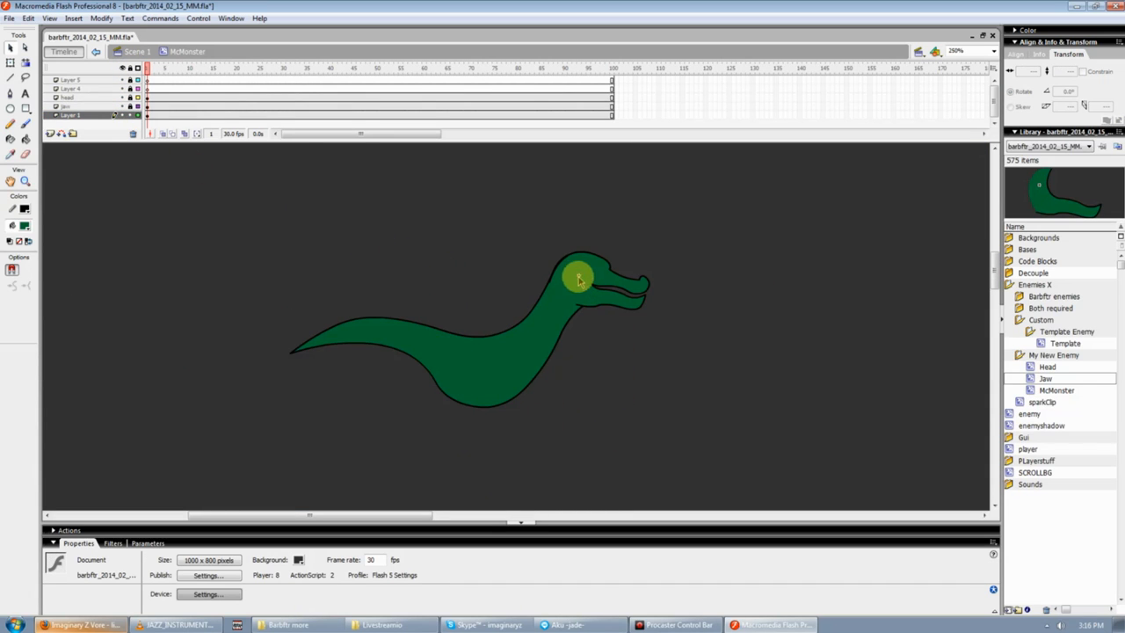
click(130, 69)
click(130, 68)
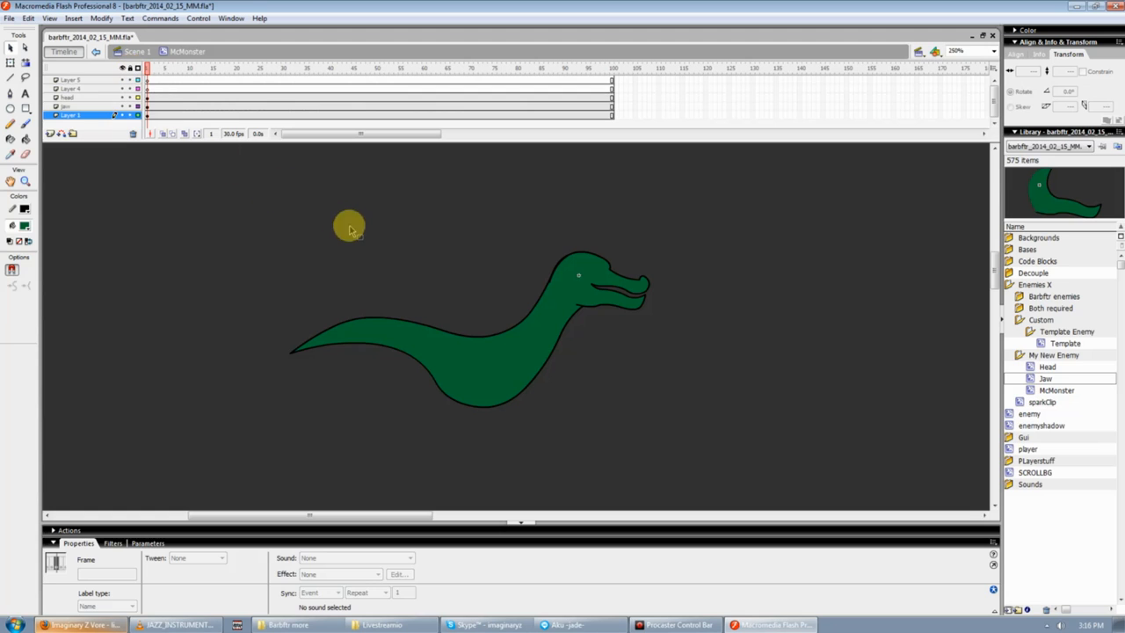
click(482, 279)
key(ctrl+a)
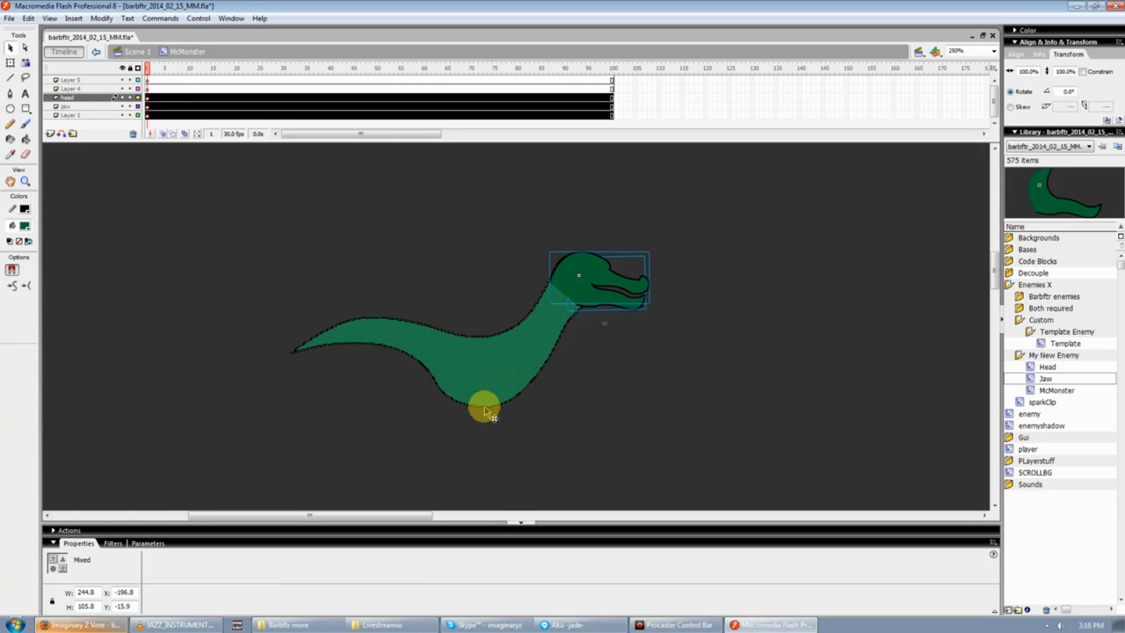
drag(484, 408, 600, 269)
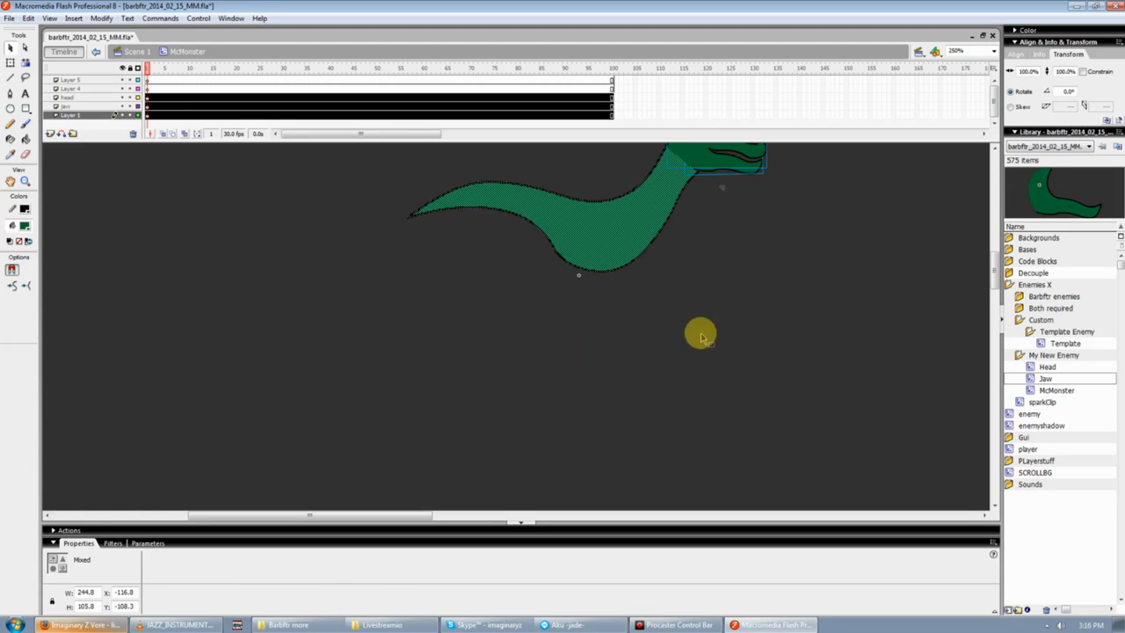
- Move the whole monster farther up and slightly left so its belly sits above the registration point
click(681, 380)
scroll(634, 360, up, 1)
key(ctrl+a)
drag(588, 341, 571, 299)
click(674, 320)
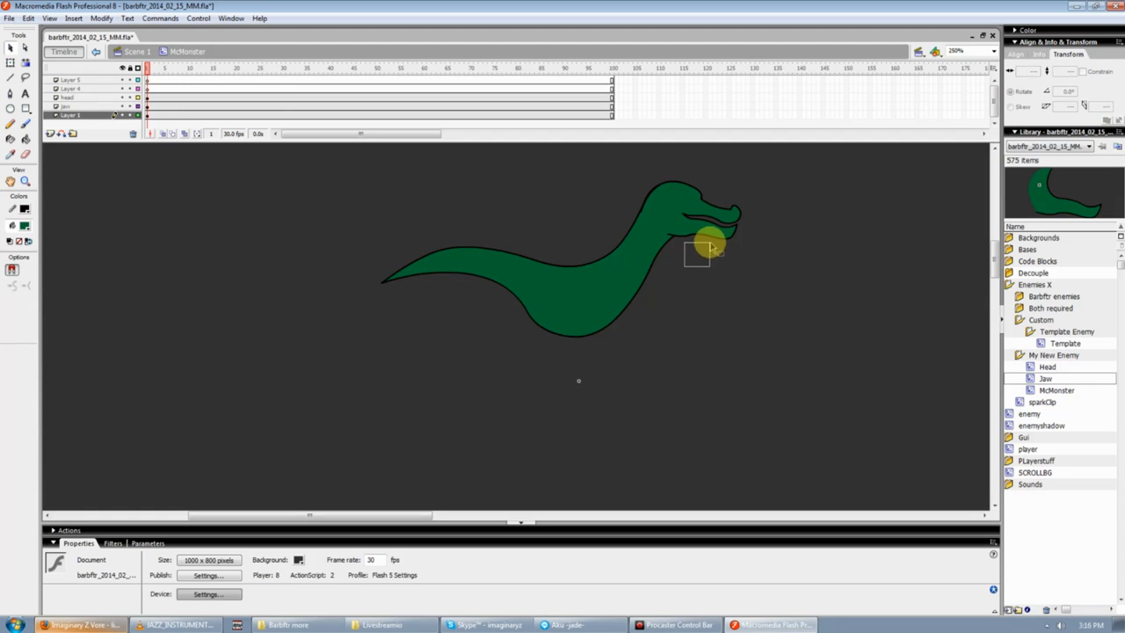
drag(356, 514, 393, 514)
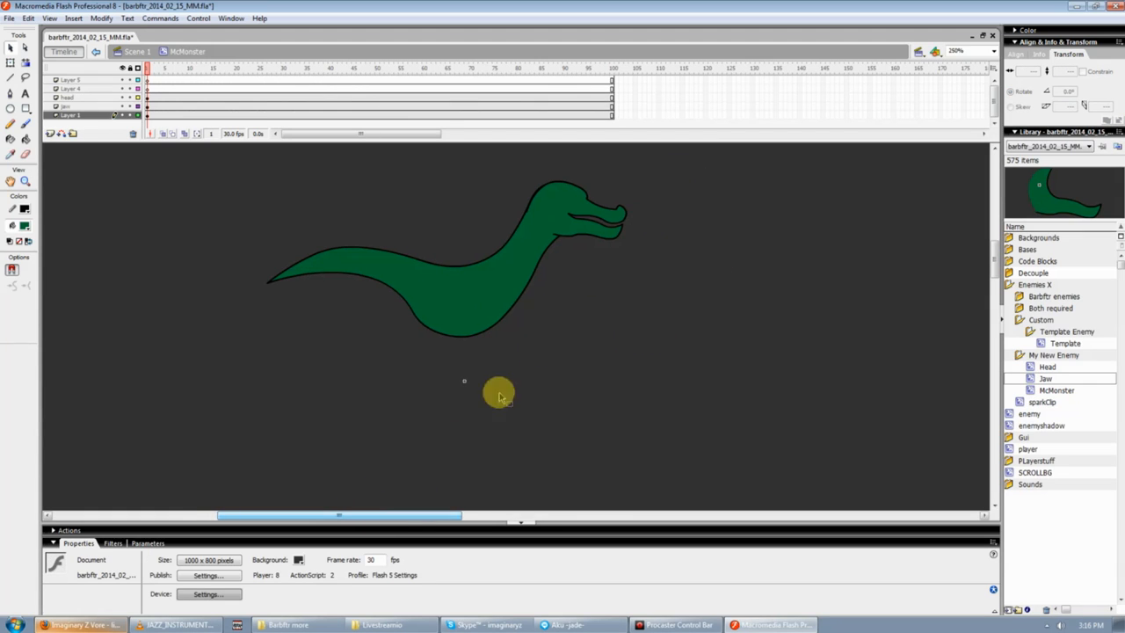
scroll(546, 356, up, 1)
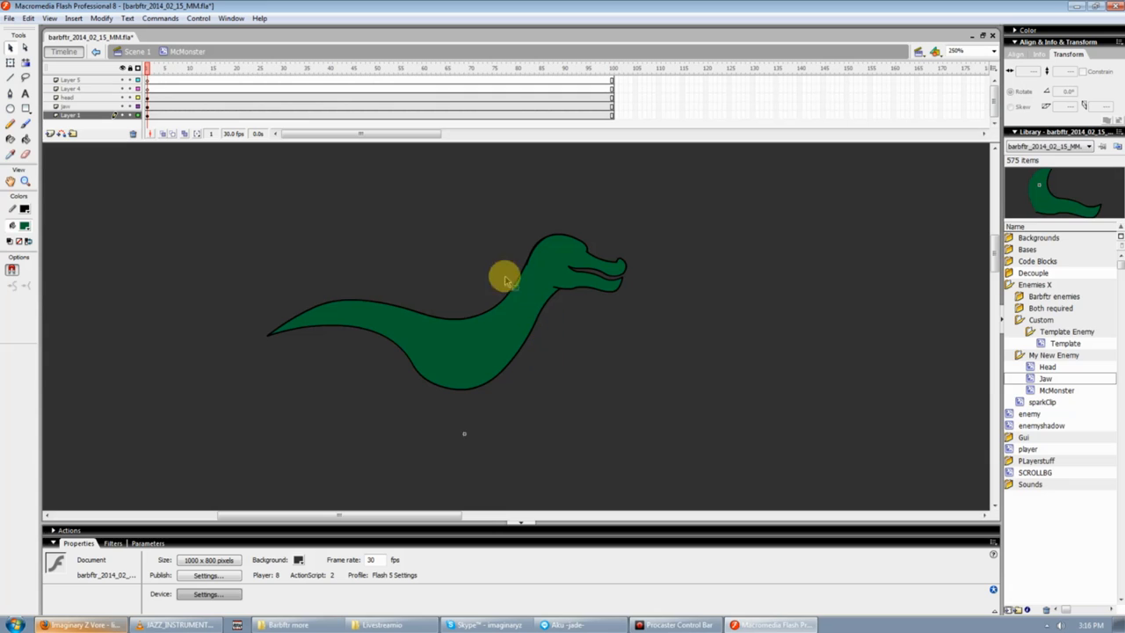
- Lock the layers and rename Layer 1 as body
click(130, 69)
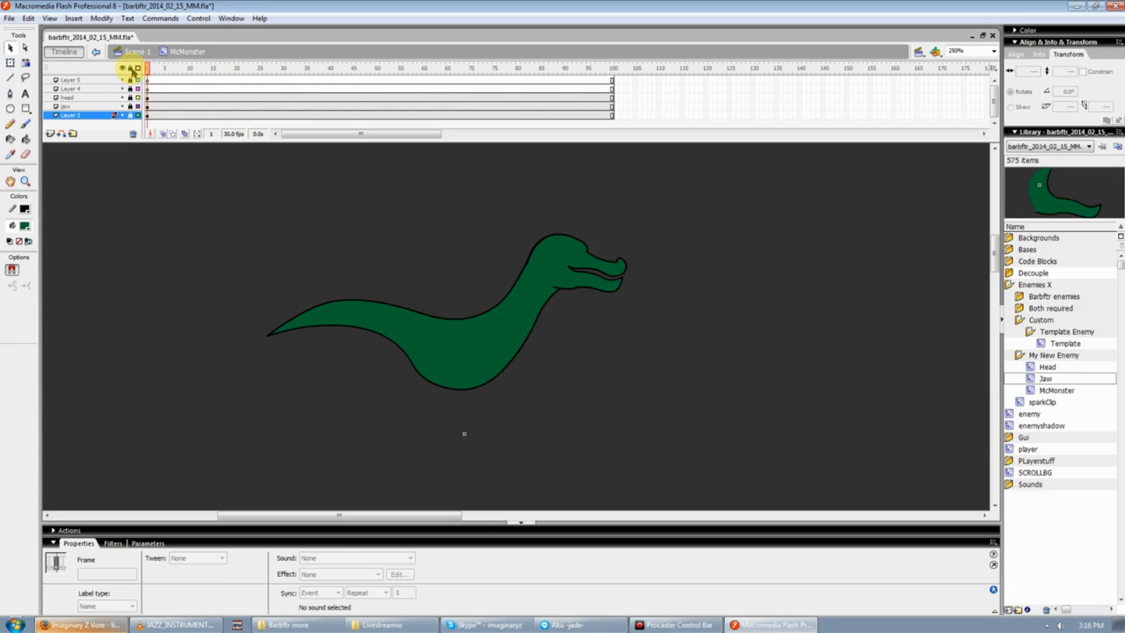
click(110, 98)
click(395, 217)
click(591, 261)
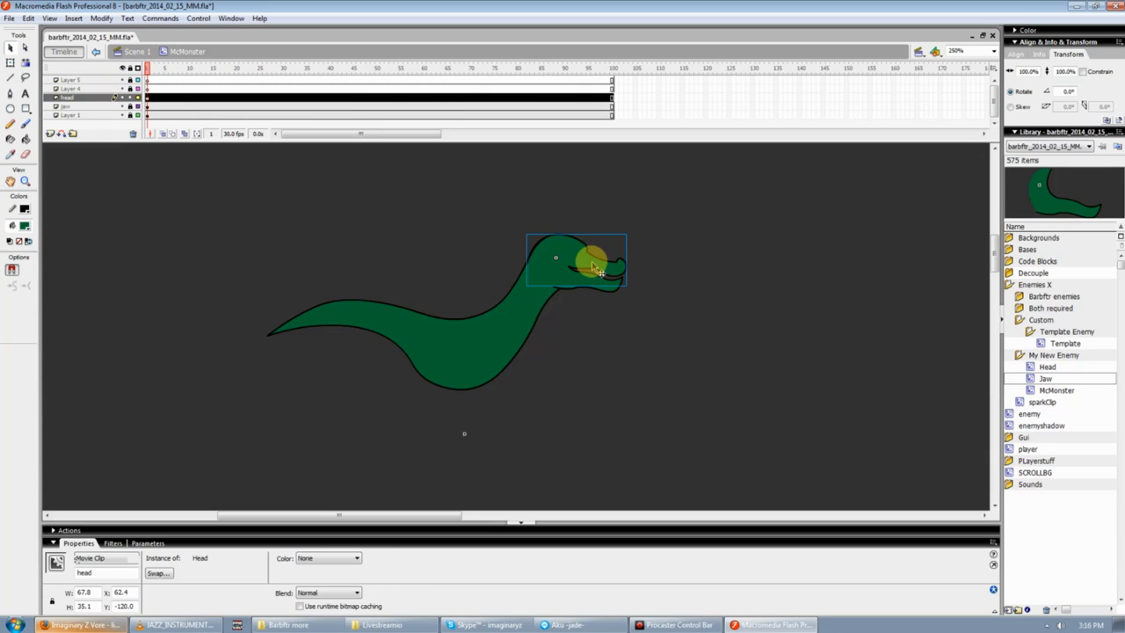
click(632, 261)
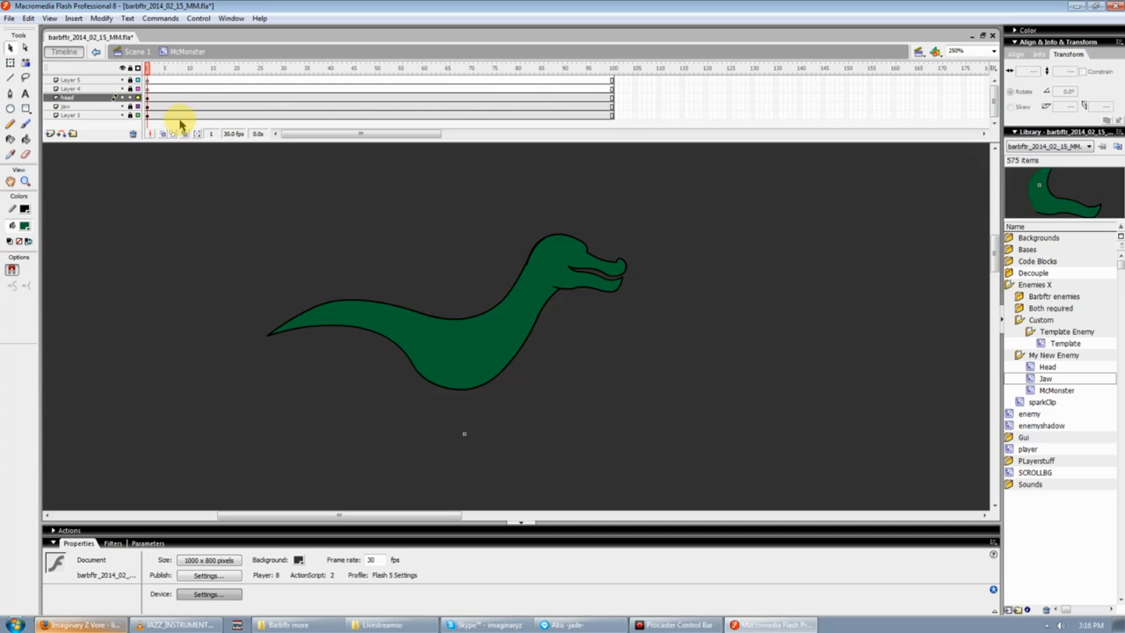
double_click(85, 114)
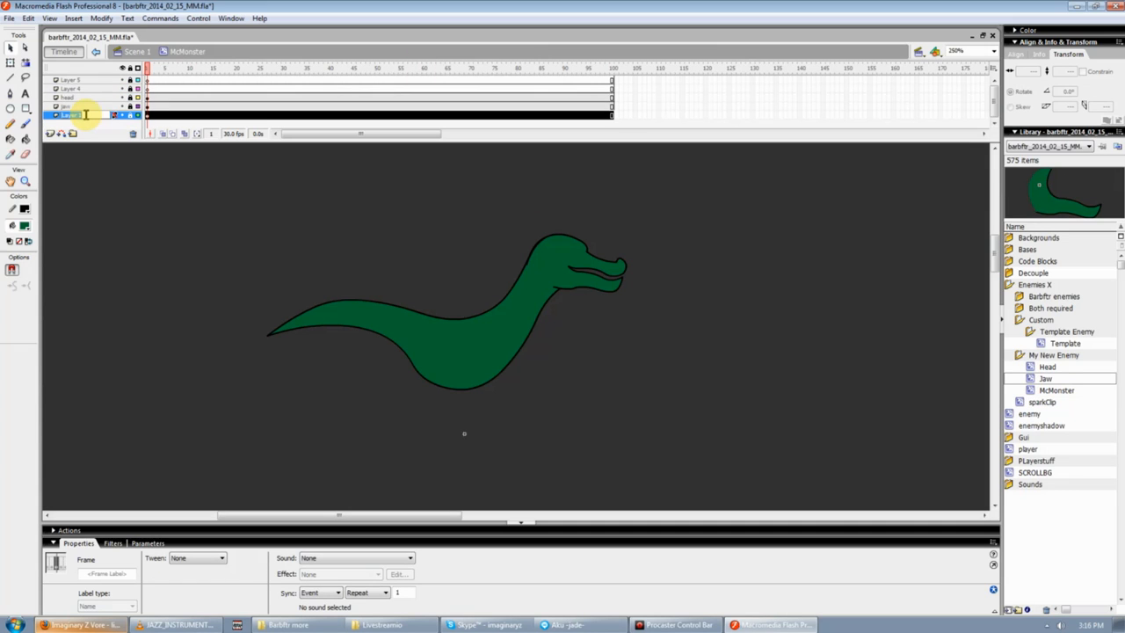
text(body)
key(Return)
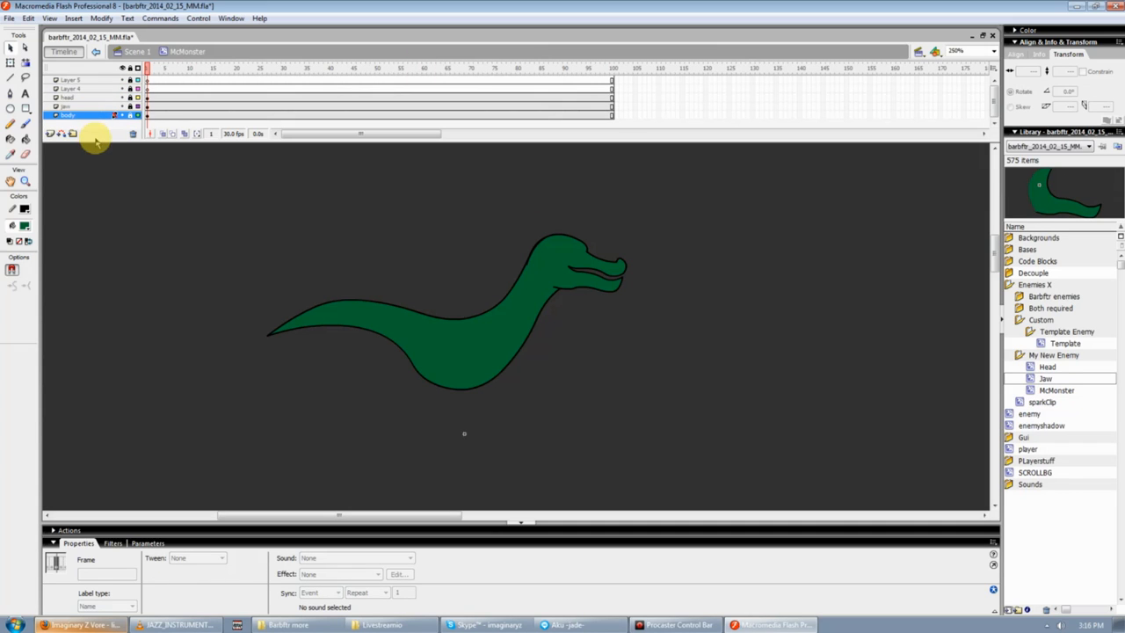
- Add a new layer beneath the body layer
mouse_move(91, 140)
mouse_down()
mouse_move(63, 149)
mouse_move(78, 136)
mouse_up()
click(50, 144)
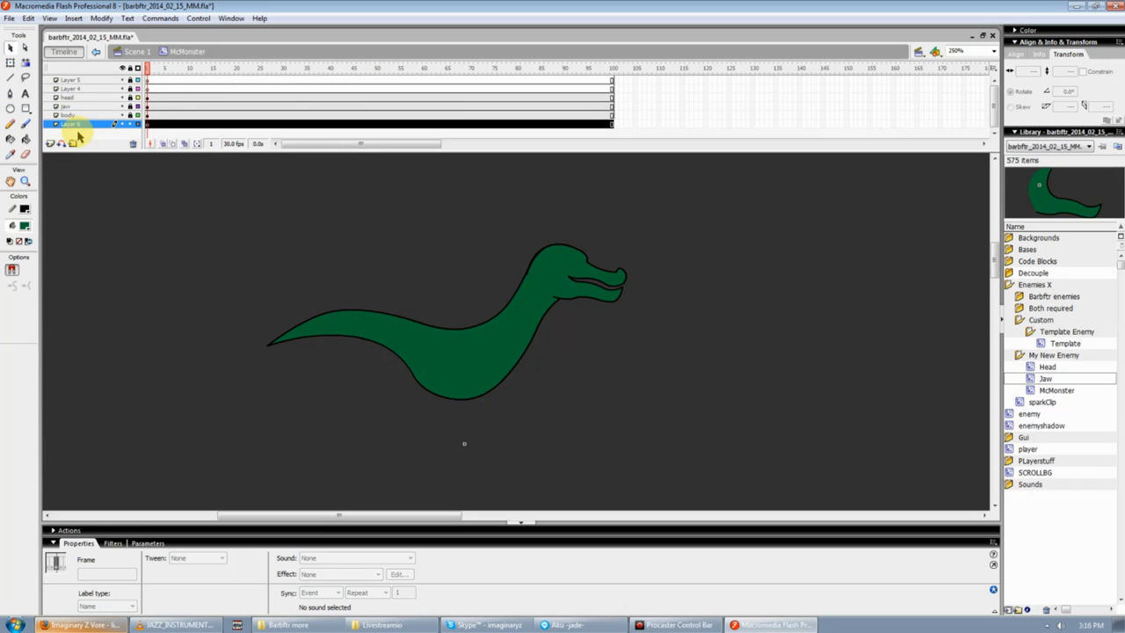
- Try the jaw layer above the head layer and return it below the head
click(84, 115)
click(86, 107)
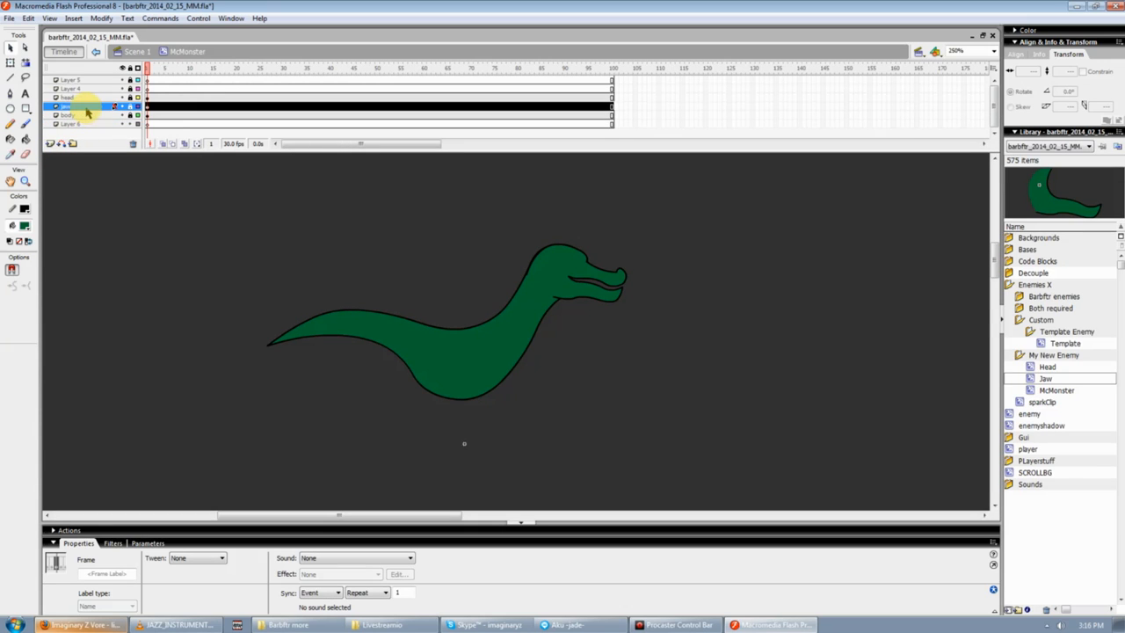
drag(73, 107, 73, 98)
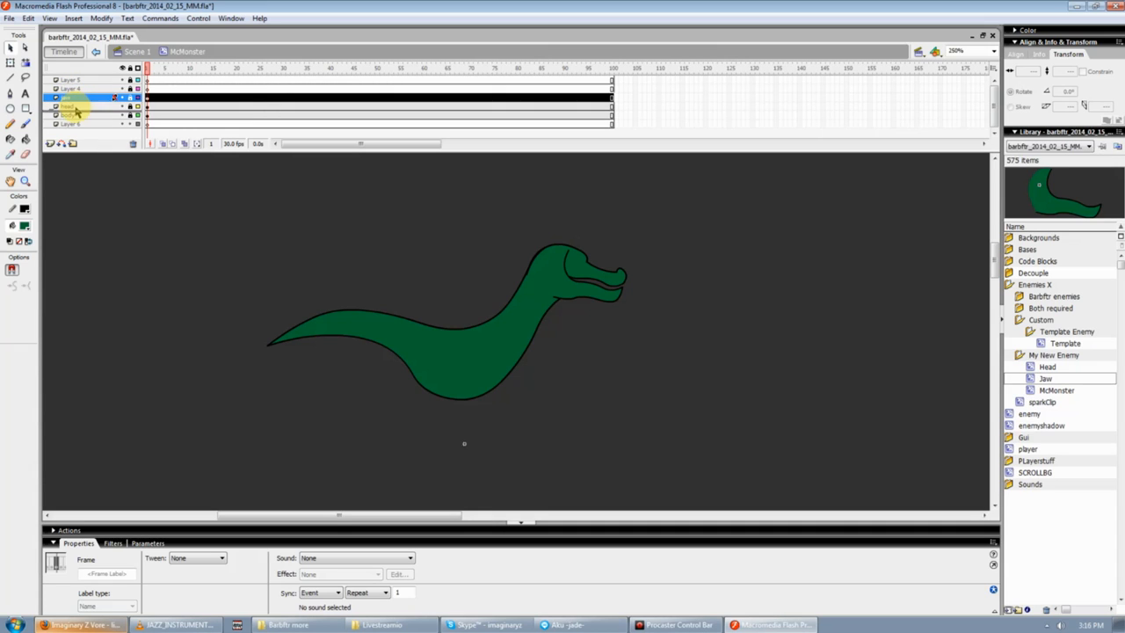
drag(76, 120, 83, 109)
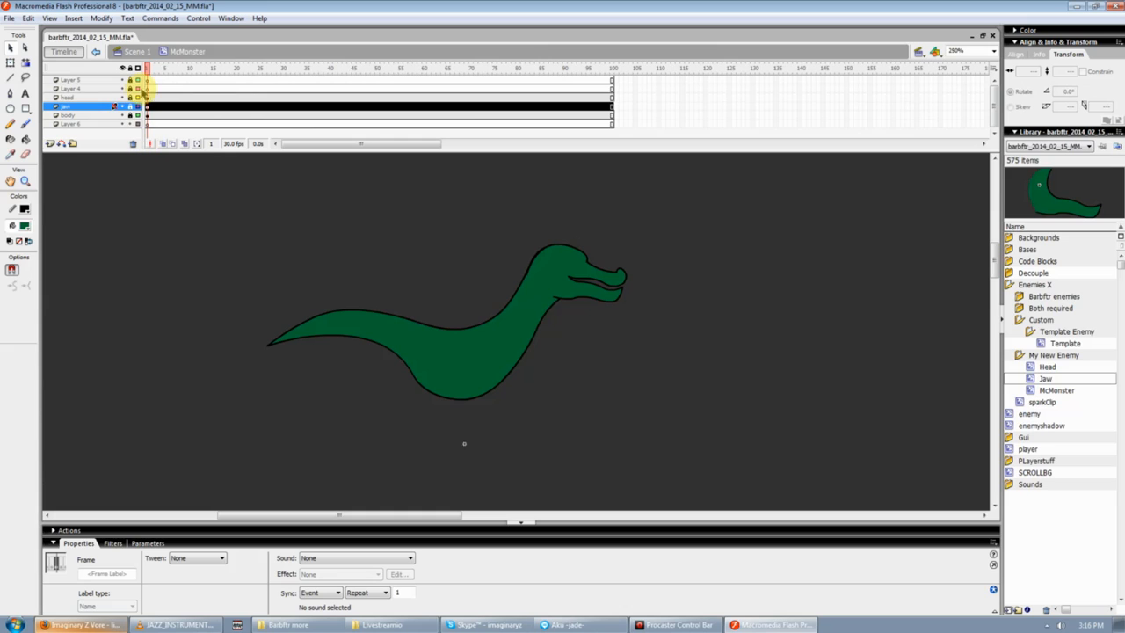
- Rename the new bottom layer as Leg
click(83, 123)
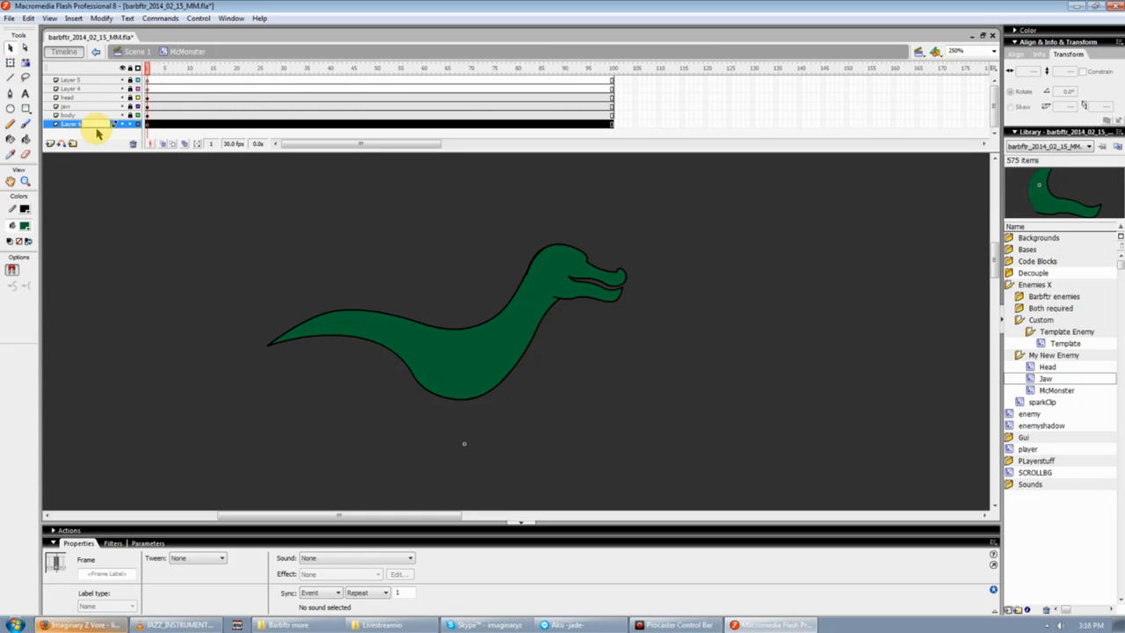
text(Leg)
key(Return)
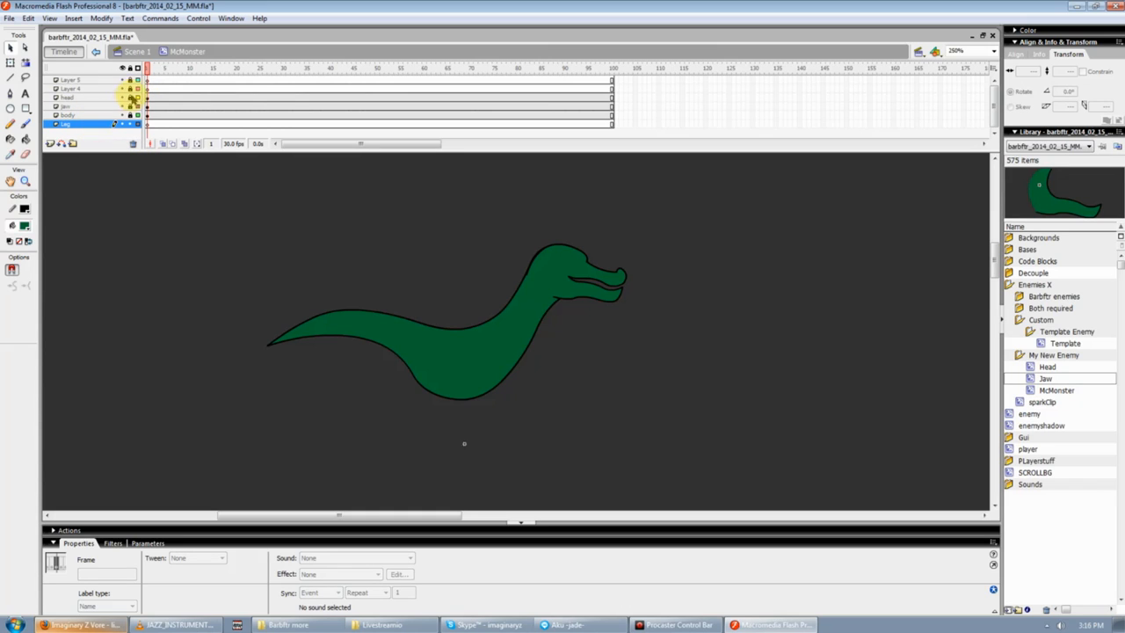
- Draw a green circle with a black outline on the Leg layer, overlapping the lower belly
click(12, 109)
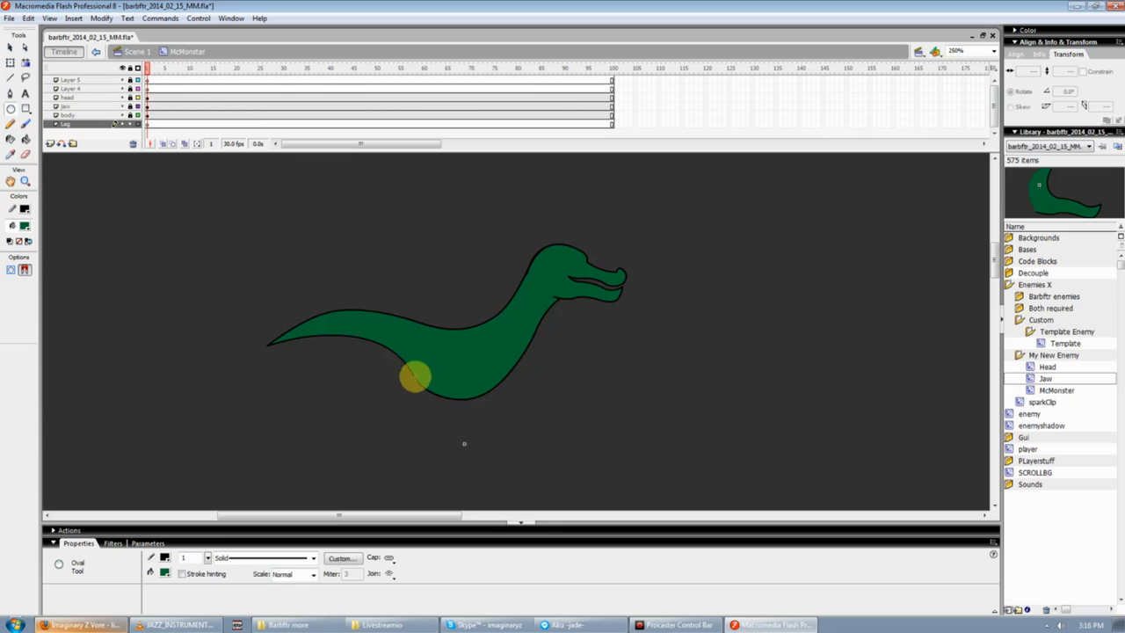
drag(433, 339, 526, 433)
key(v)
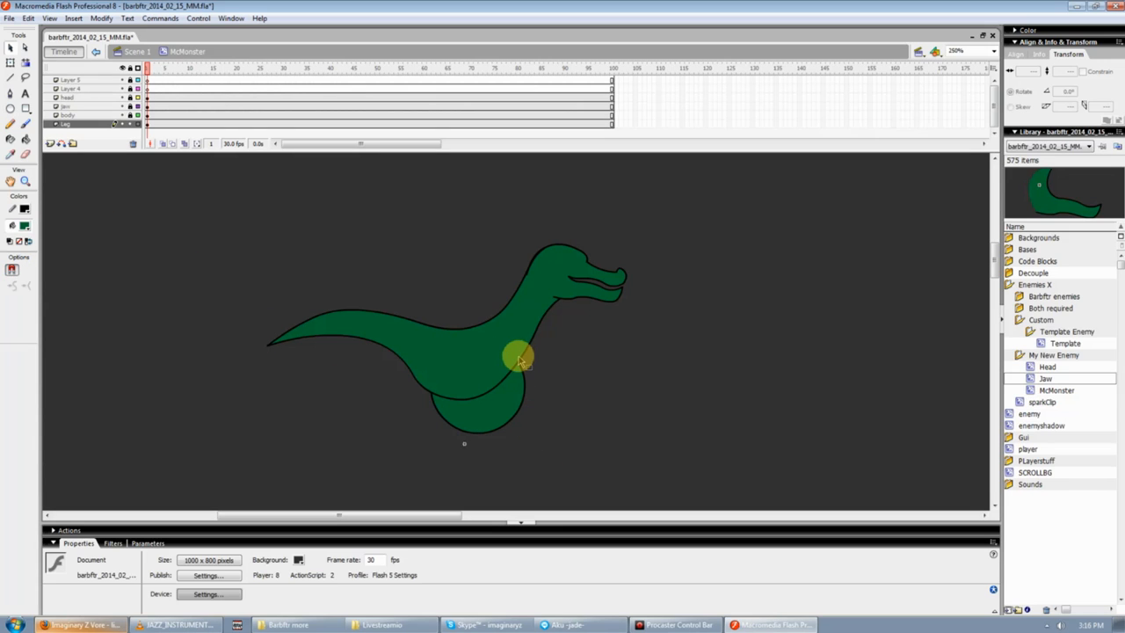
- Reshape the circle's edges into a bent leg with a thigh and a lower leg reaching below the belly
drag(518, 363, 448, 349)
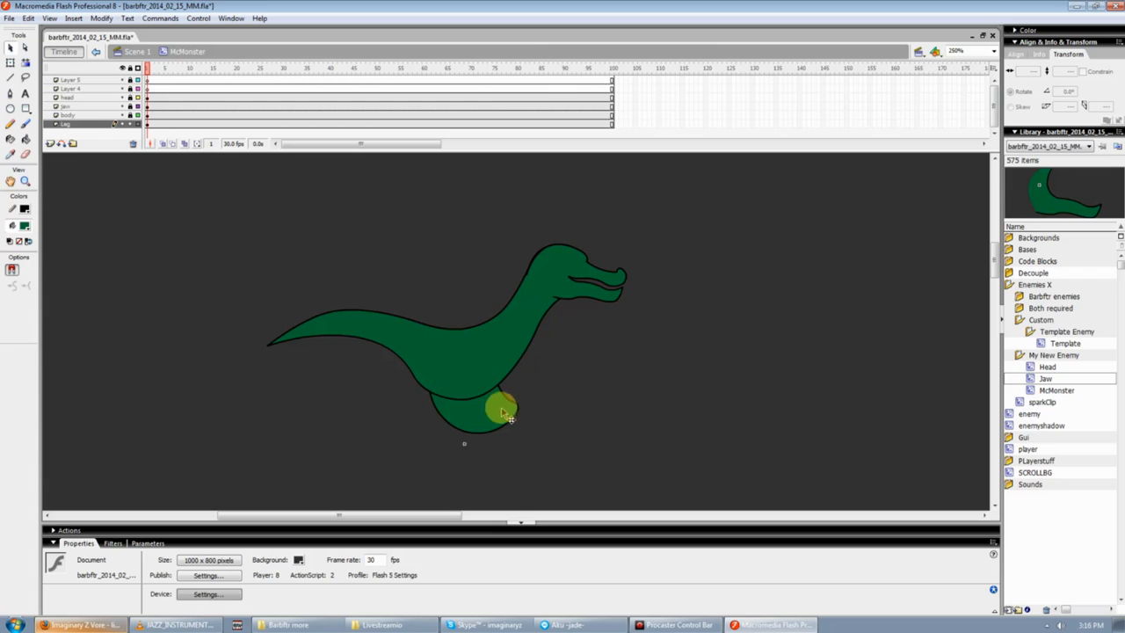
drag(519, 413, 453, 442)
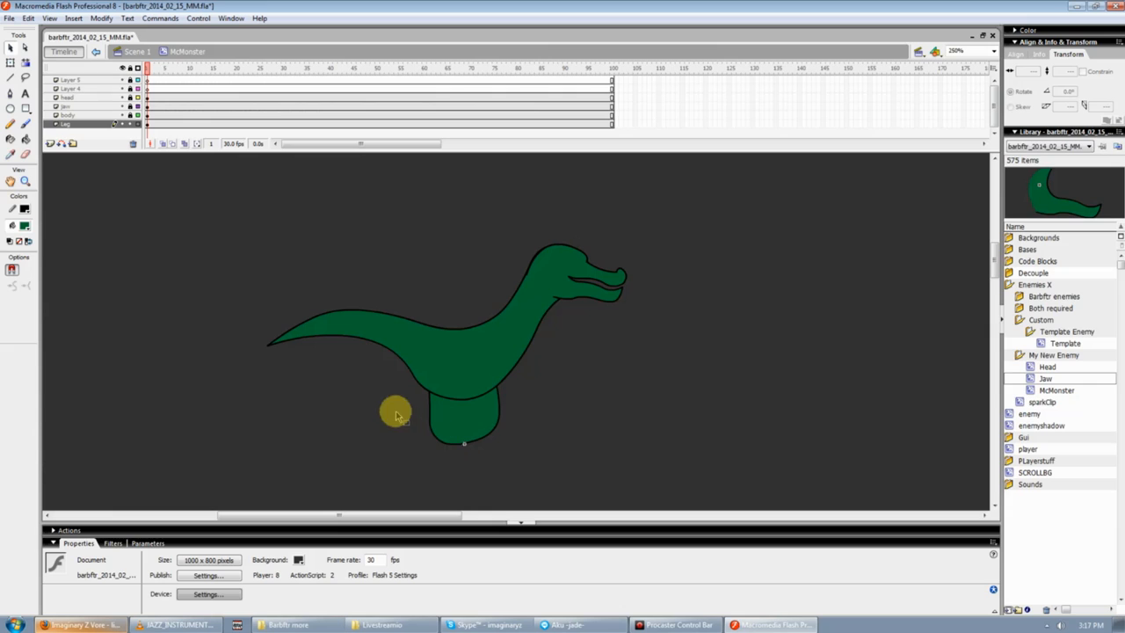
mouse_move(395, 409)
mouse_down()
mouse_move(469, 460)
mouse_move(404, 440)
mouse_move(448, 447)
mouse_move(421, 462)
mouse_move(400, 443)
mouse_up()
click(467, 458)
scroll(420, 406, down, 2)
mouse_move(400, 375)
mouse_down()
mouse_move(434, 369)
mouse_move(451, 347)
mouse_move(412, 367)
mouse_move(404, 357)
mouse_move(410, 372)
mouse_move(441, 376)
mouse_move(444, 358)
mouse_up()
click(450, 355)
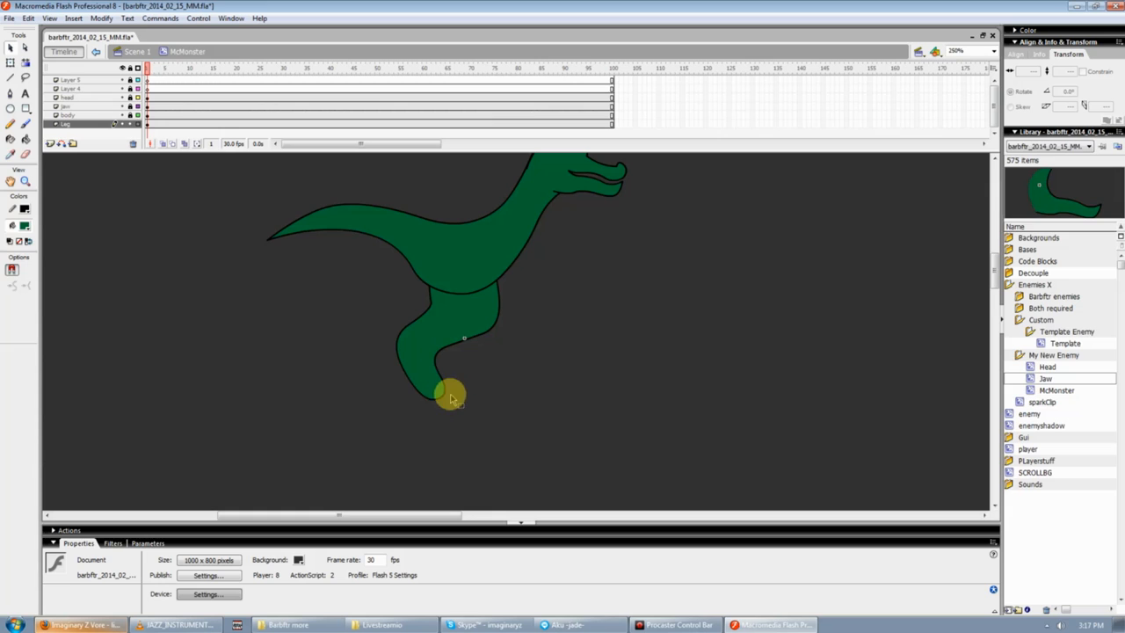
- Move the leg clear of the body to the right and refine the curves of the thigh's front and back
click(462, 319)
drag(462, 319, 633, 310)
click(652, 305)
scroll(652, 305, up, 1)
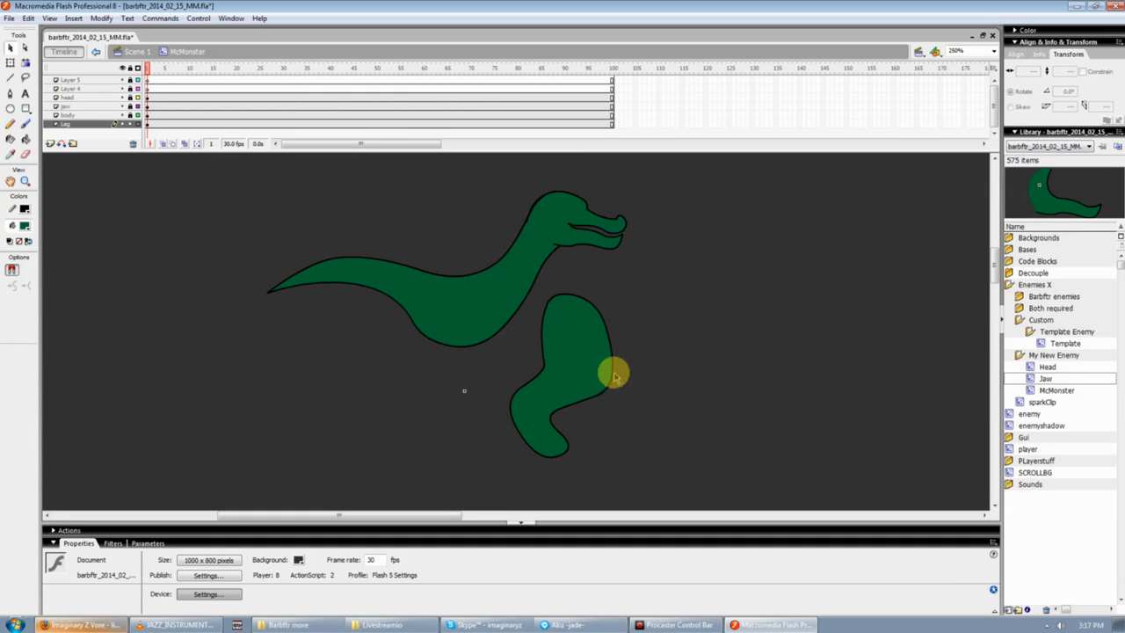
drag(613, 374, 615, 345)
drag(545, 363, 549, 356)
- Select the whole leg shape, fill and outline together, with the Free Transform tool
click(585, 352)
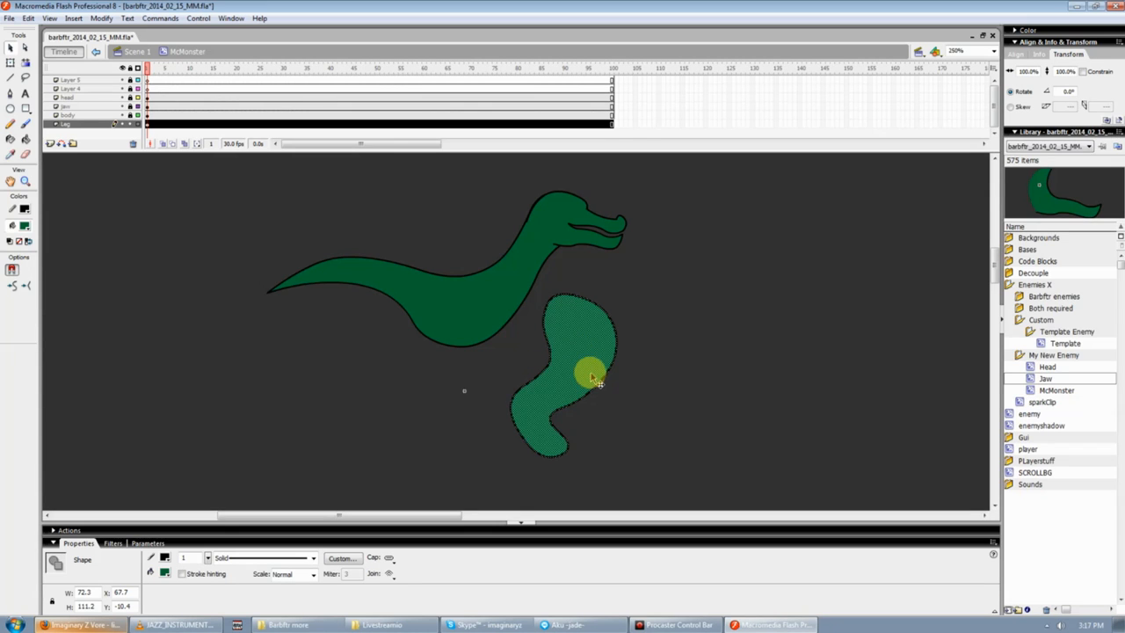
drag(658, 272, 474, 479)
key(q)
click(677, 388)
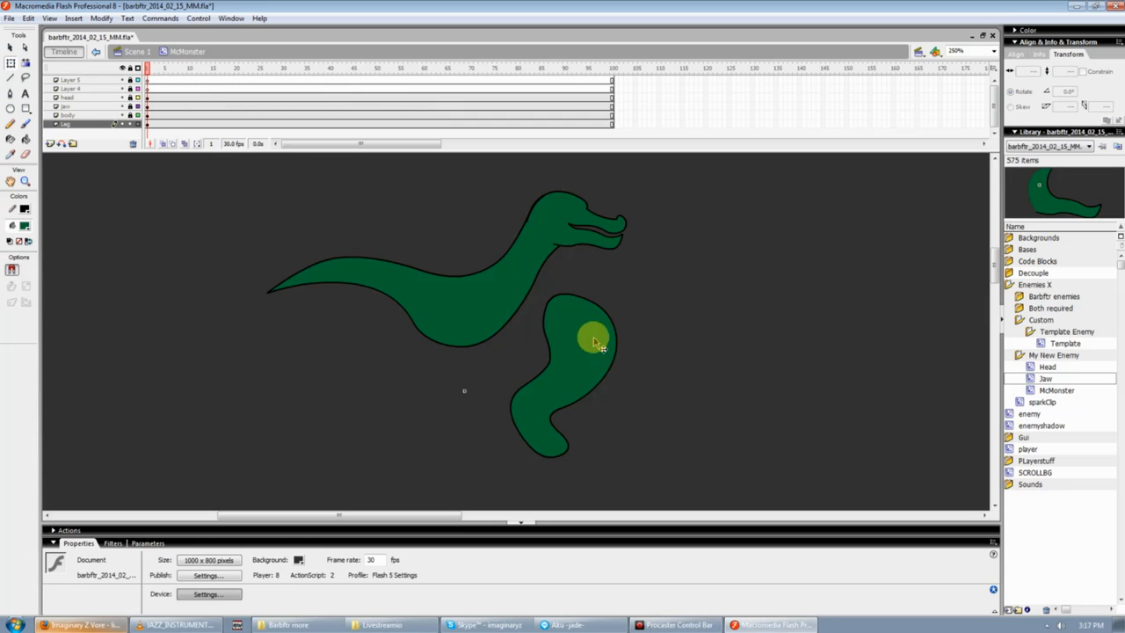
click(594, 342)
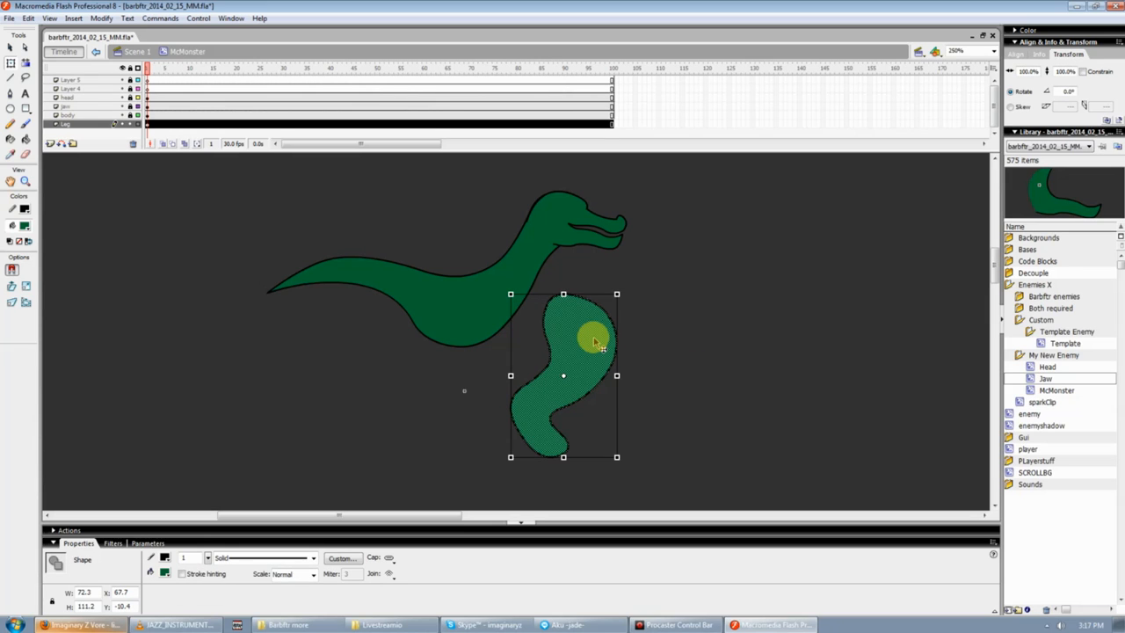
click(654, 318)
click(585, 317)
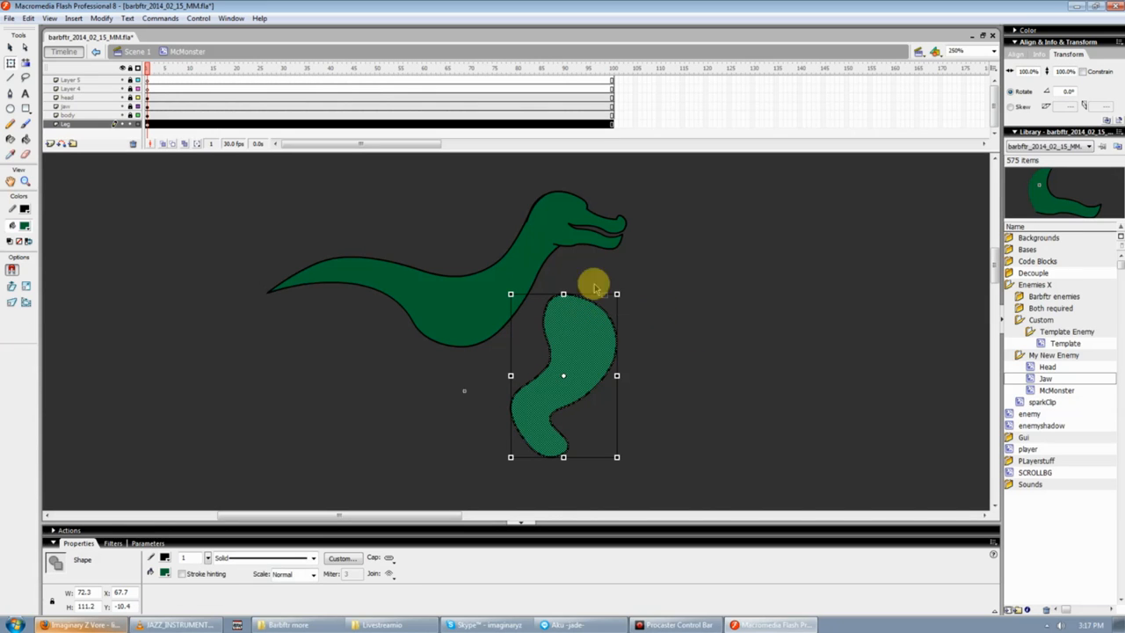
click(637, 327)
double_click(589, 337)
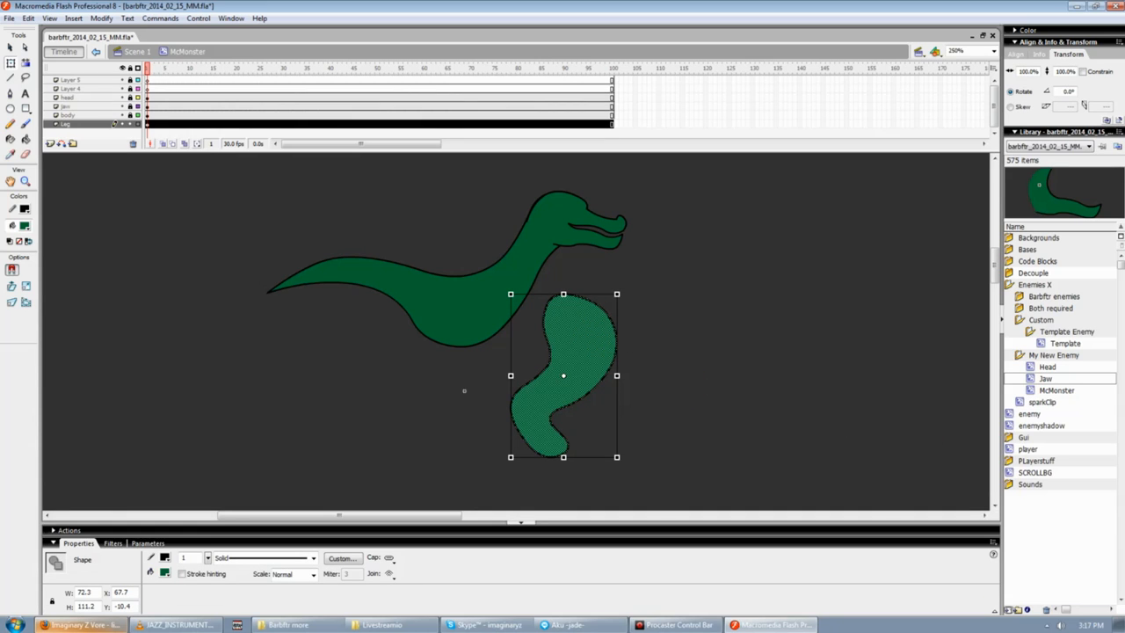
- Scale the whole leg down to about 77% and reposition it just in front of the body
key(F8)
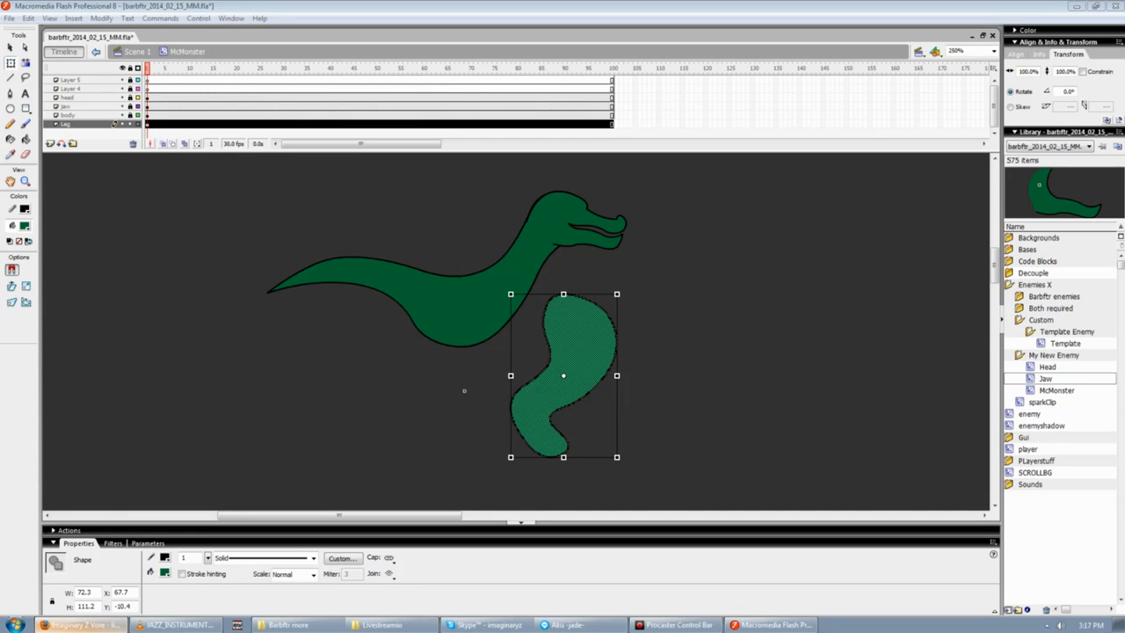
click(675, 308)
double_click(583, 338)
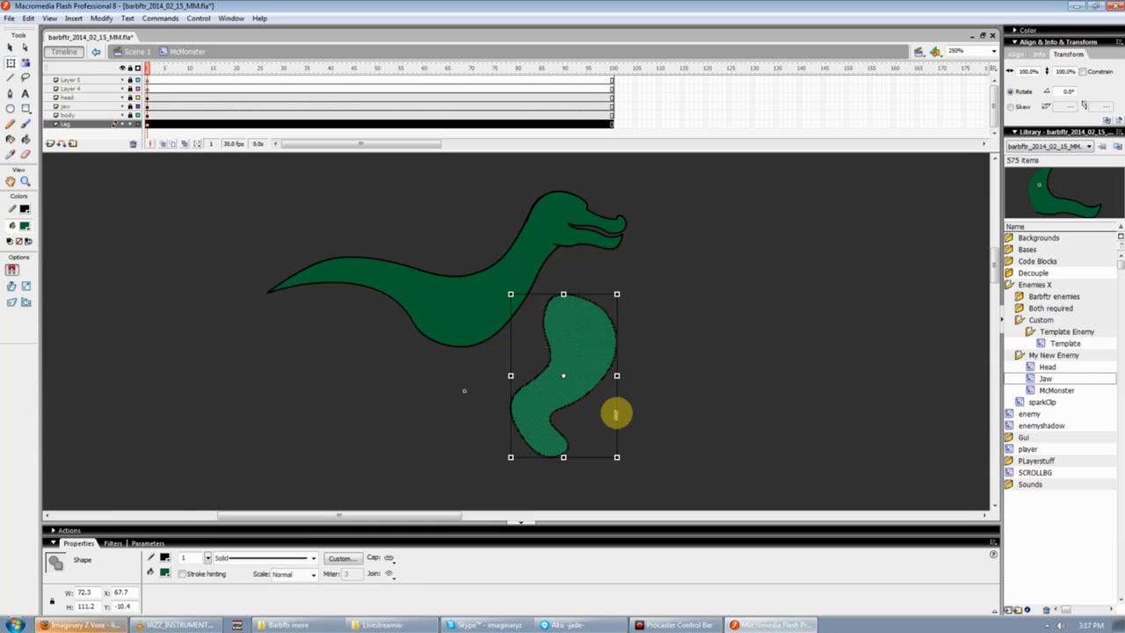
drag(616, 458, 582, 384)
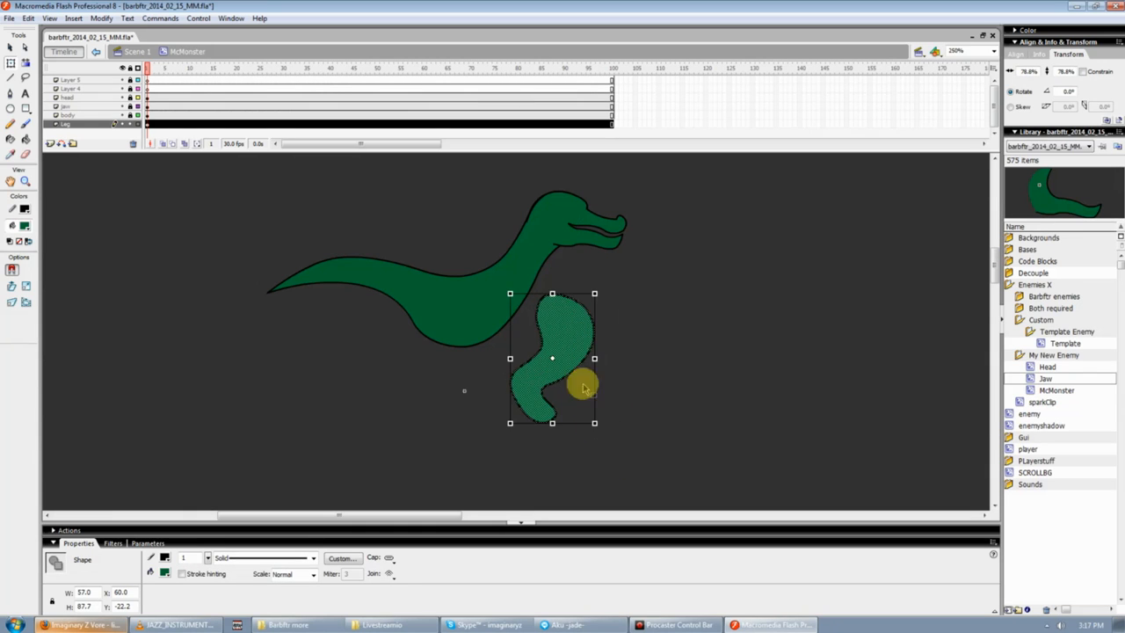
drag(567, 341, 603, 362)
click(627, 340)
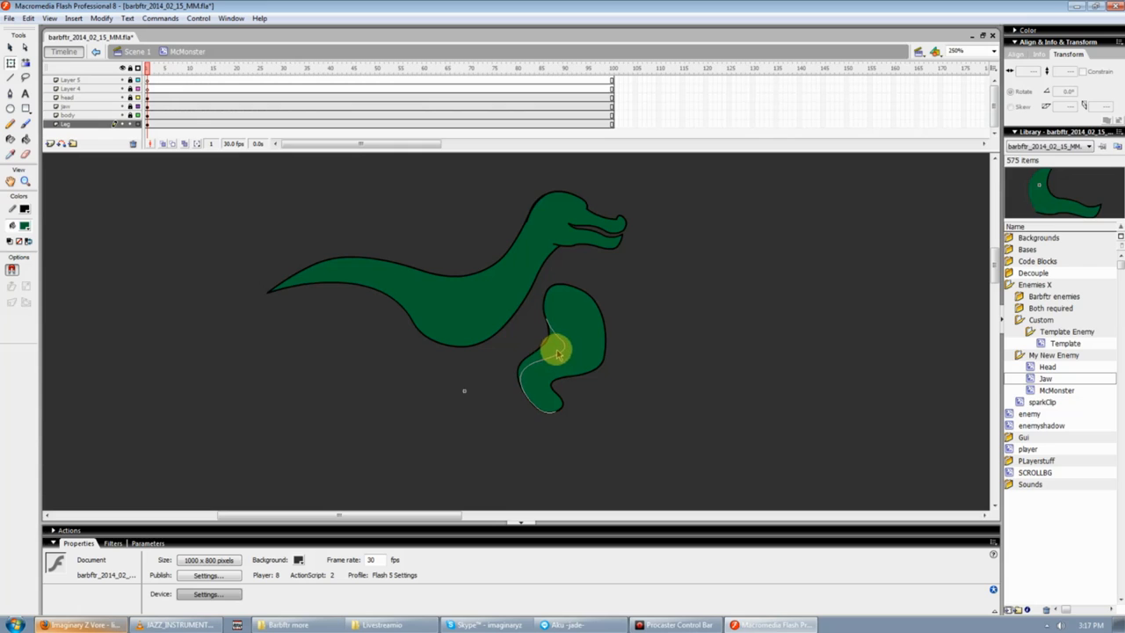
- Reshape the crease behind the thigh and curve the upper back edge of the lower leg outward
drag(551, 329, 546, 305)
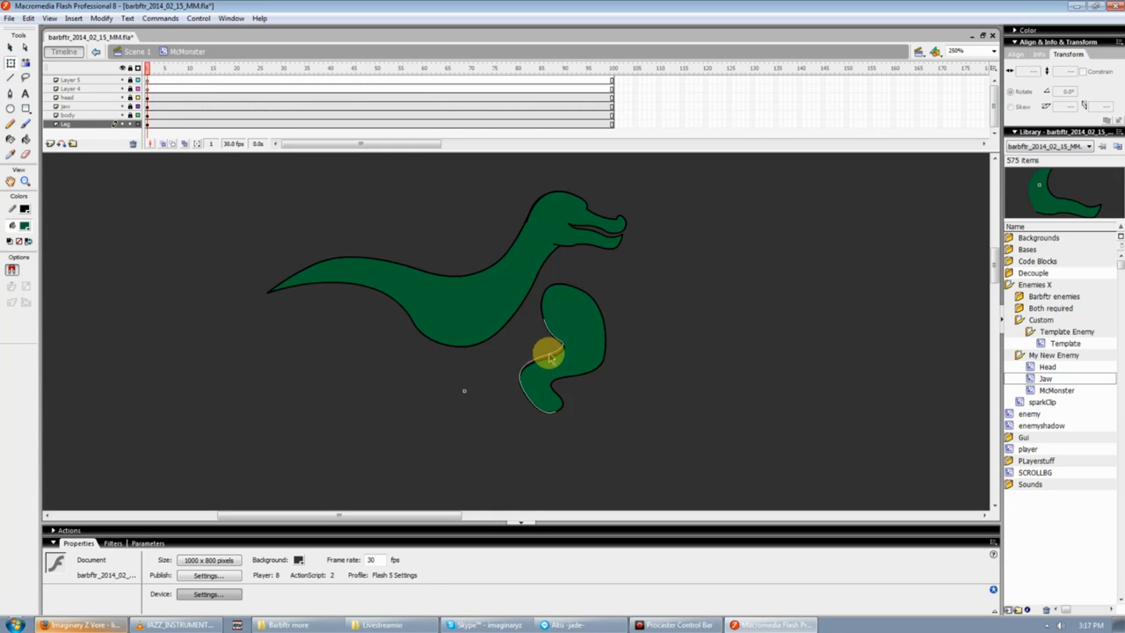
drag(526, 347, 566, 370)
click(523, 327)
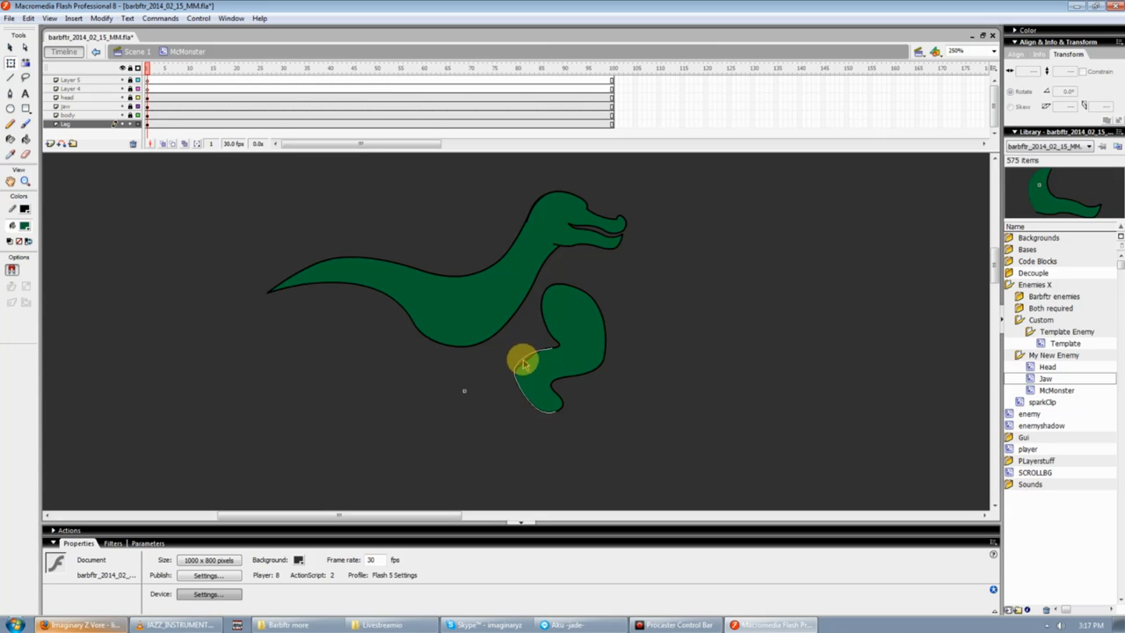
drag(522, 360, 523, 360)
- Reshape the end of the lower leg into a small foot with a flat sole pointing forward
drag(559, 404, 536, 404)
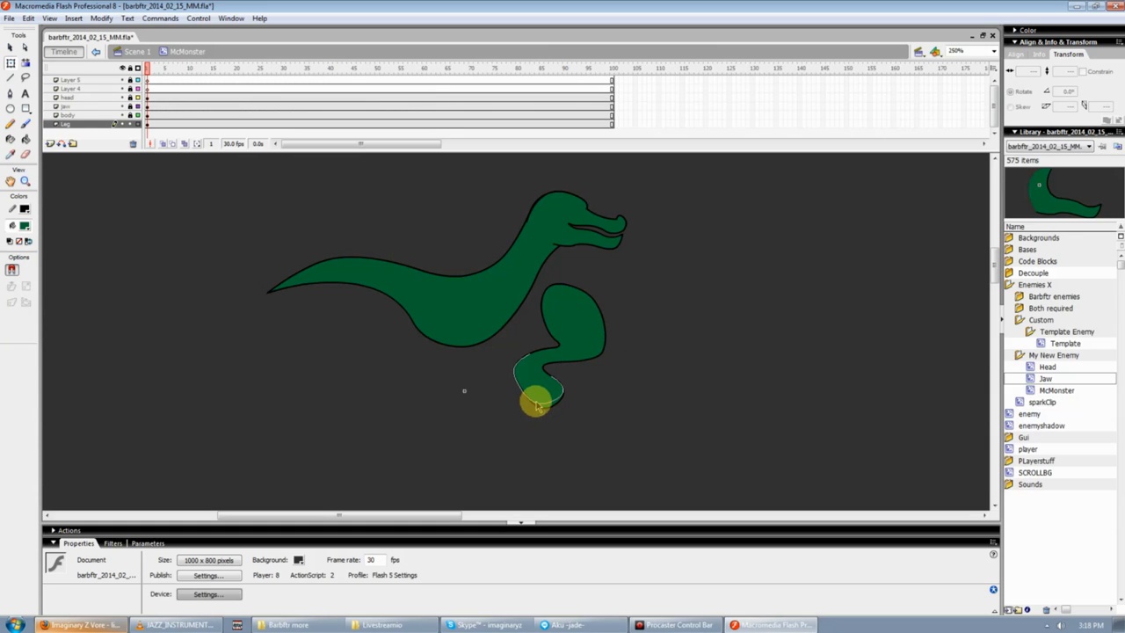
drag(598, 382, 570, 399)
key(q)
click(593, 401)
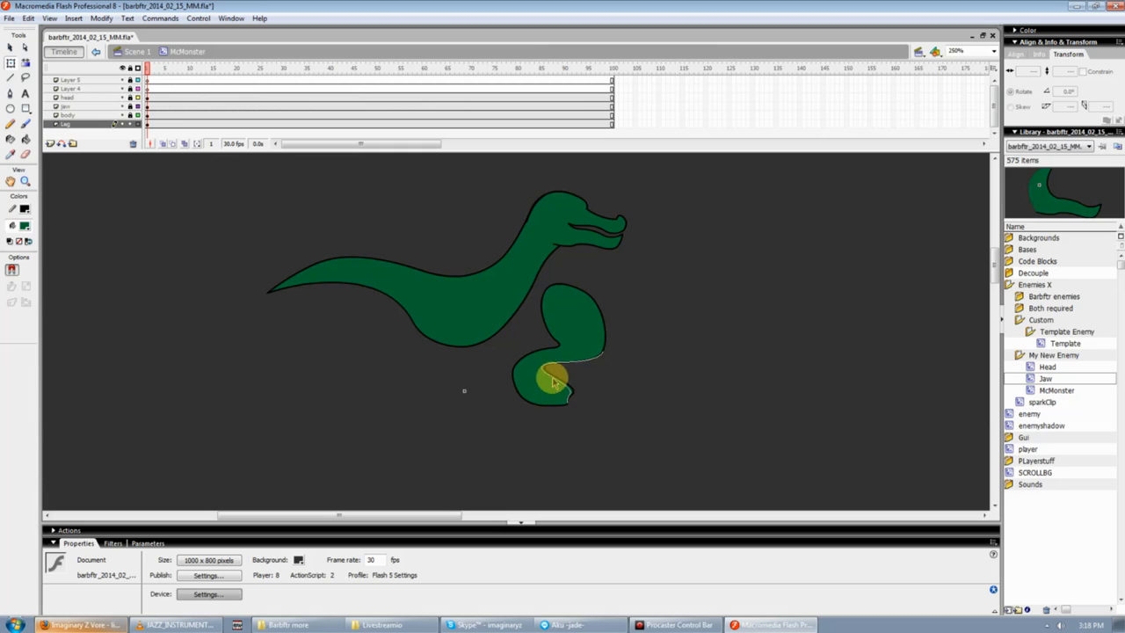
mouse_move(557, 384)
mouse_down()
mouse_move(564, 389)
mouse_move(542, 380)
mouse_move(562, 391)
mouse_up()
click(595, 394)
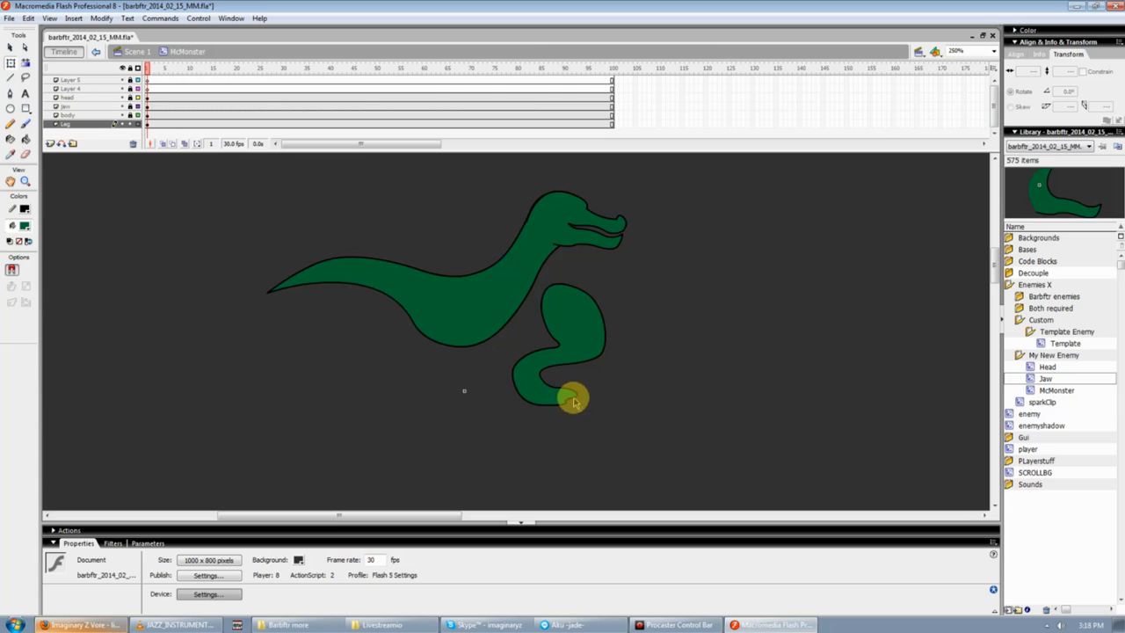
- Move the leg under the body so the thigh overlaps the belly, and show the body layer as outlines
drag(575, 395, 533, 377)
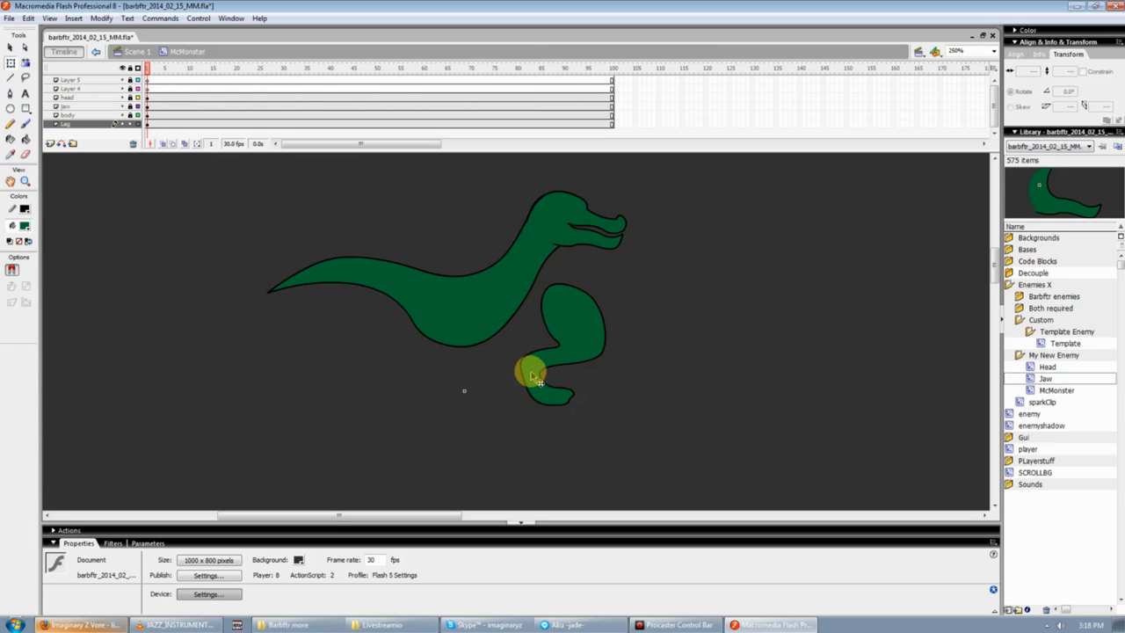
mouse_move(568, 330)
mouse_down()
mouse_move(576, 327)
mouse_move(478, 319)
mouse_up()
click(574, 369)
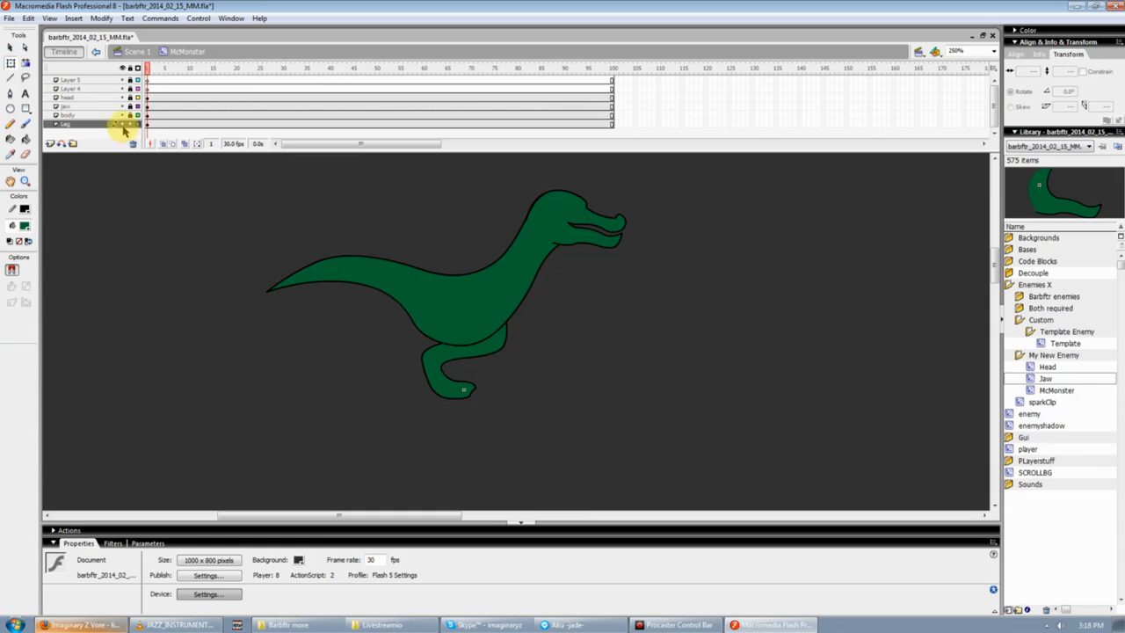
click(138, 115)
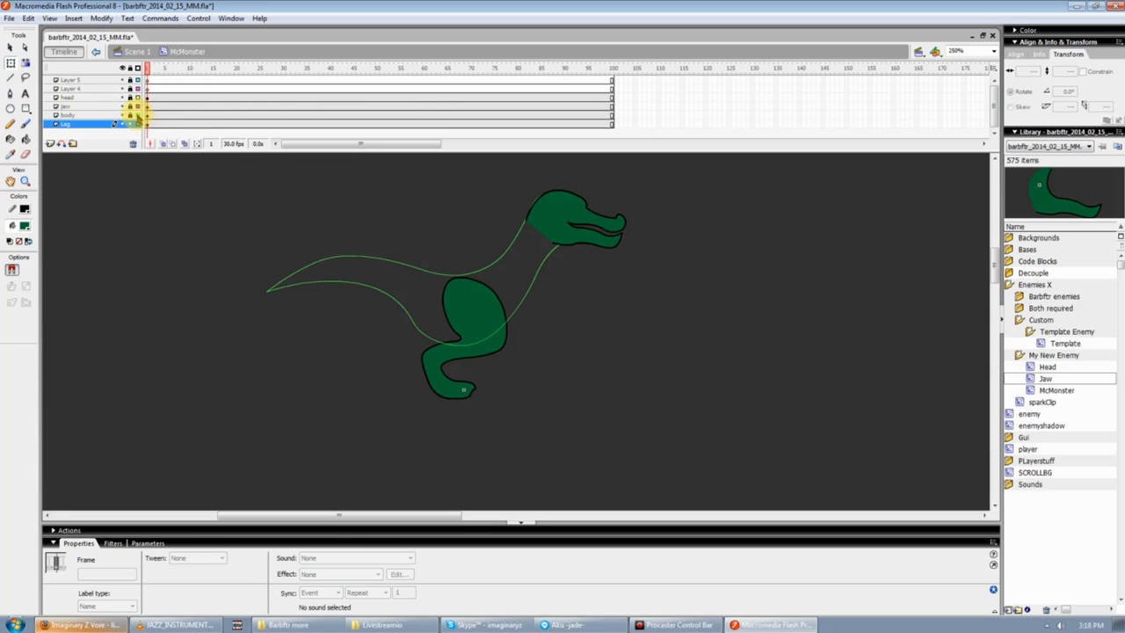
- Reshape the thigh's outline into a broader, squarer form inside the body outline
click(523, 369)
click(450, 307)
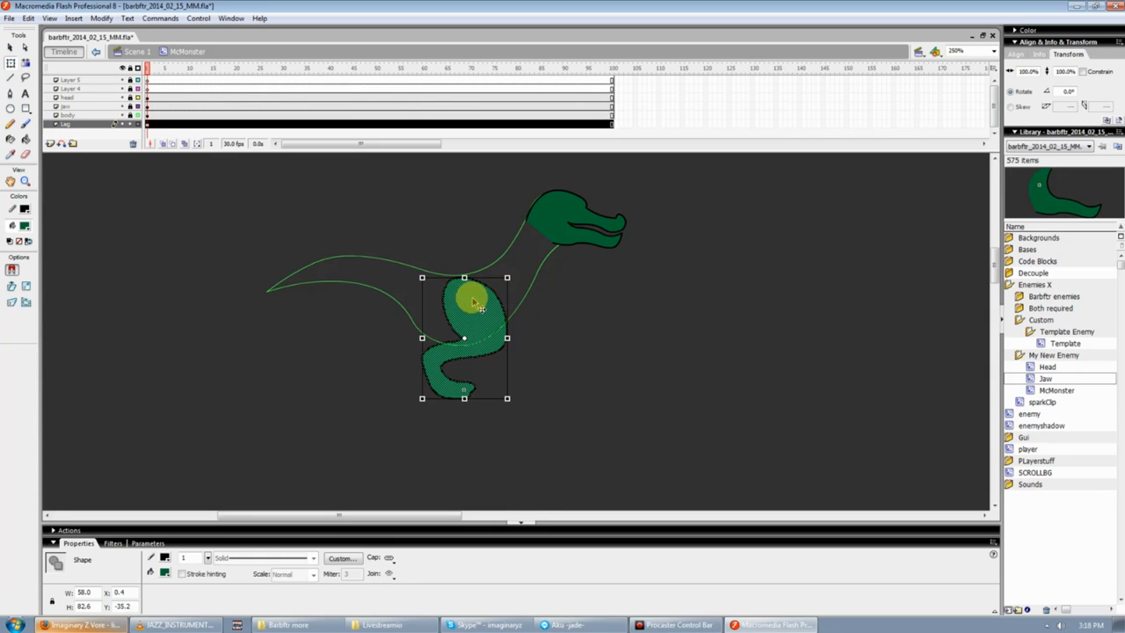
click(565, 326)
click(502, 347)
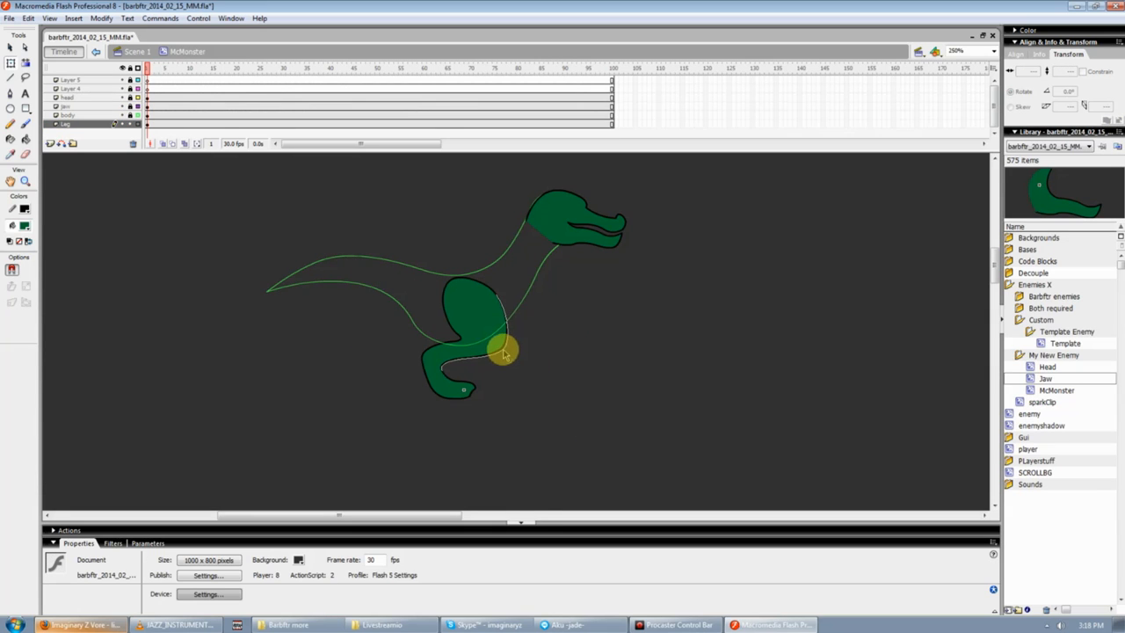
drag(507, 353, 482, 311)
double_click(468, 303)
click(524, 316)
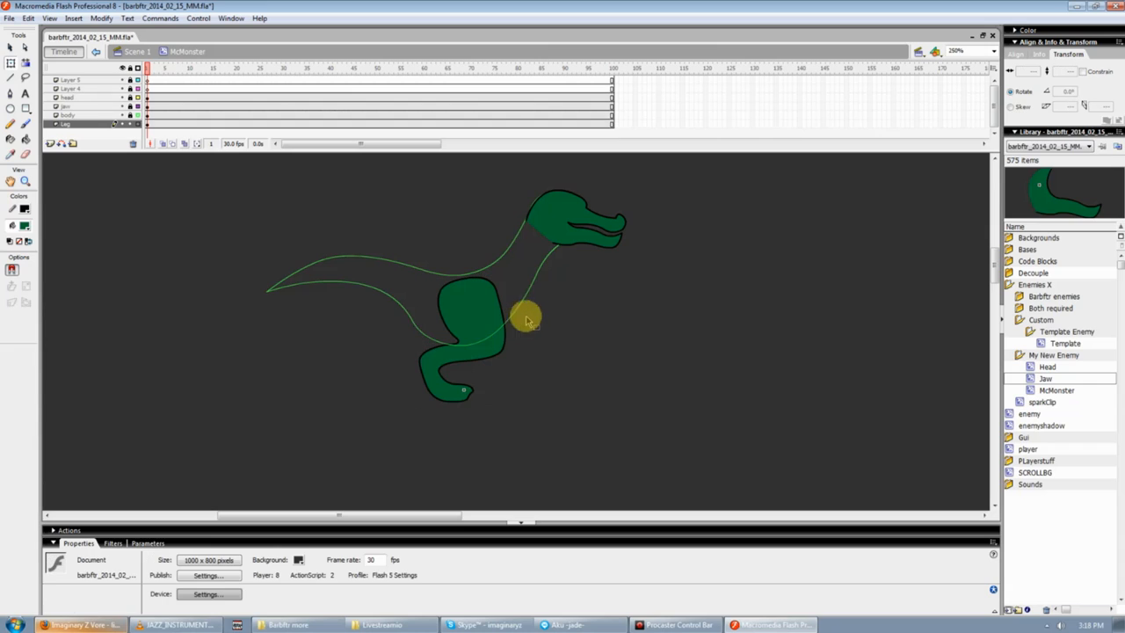
- Unlock only the body layer and reshape its outline with a slimmer tail and a belly raised around the thigh
click(131, 68)
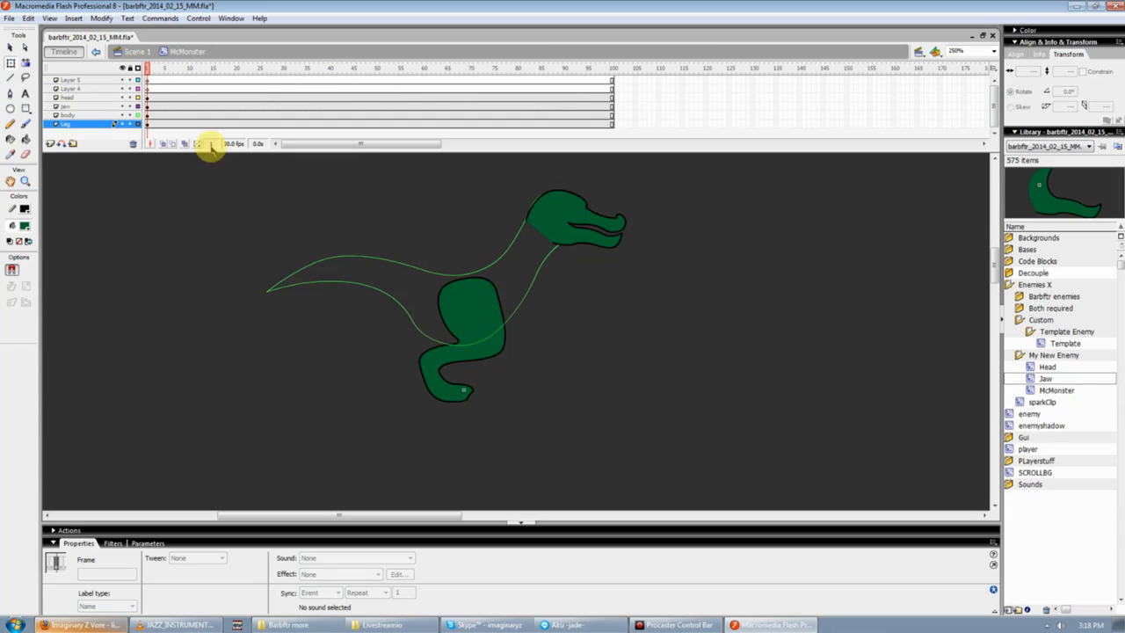
click(130, 69)
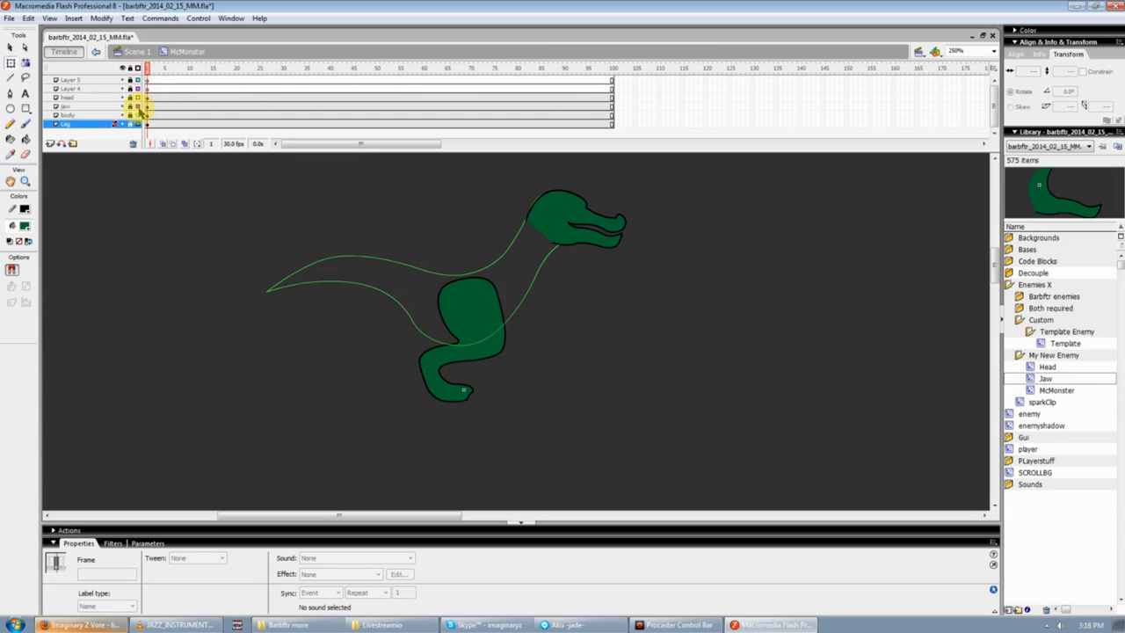
click(422, 265)
drag(476, 277, 475, 272)
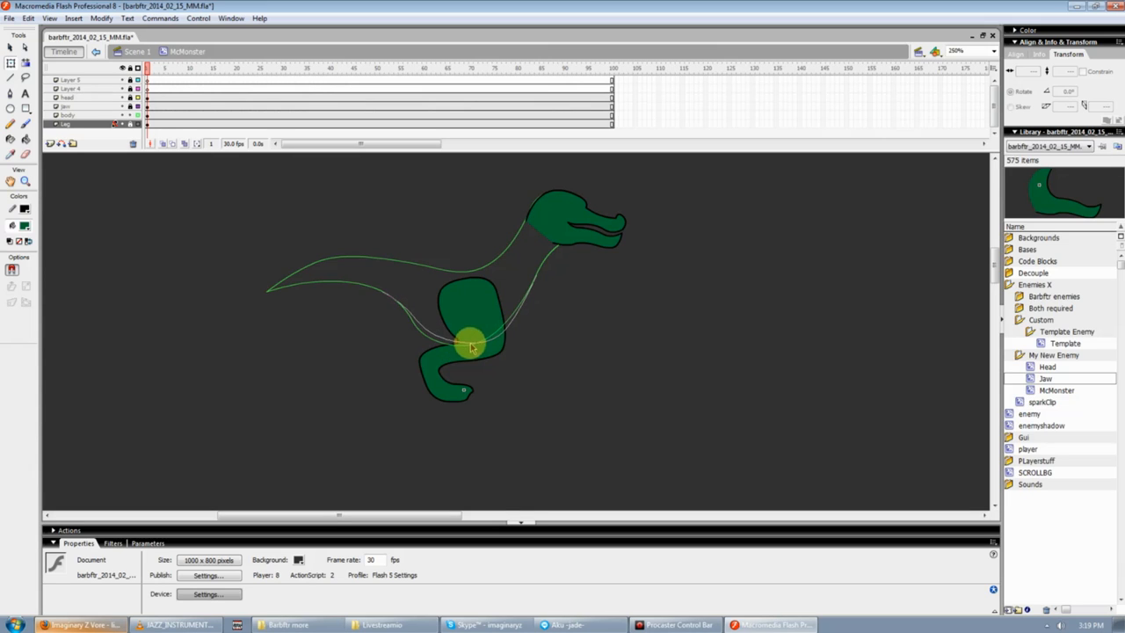
drag(433, 328, 426, 318)
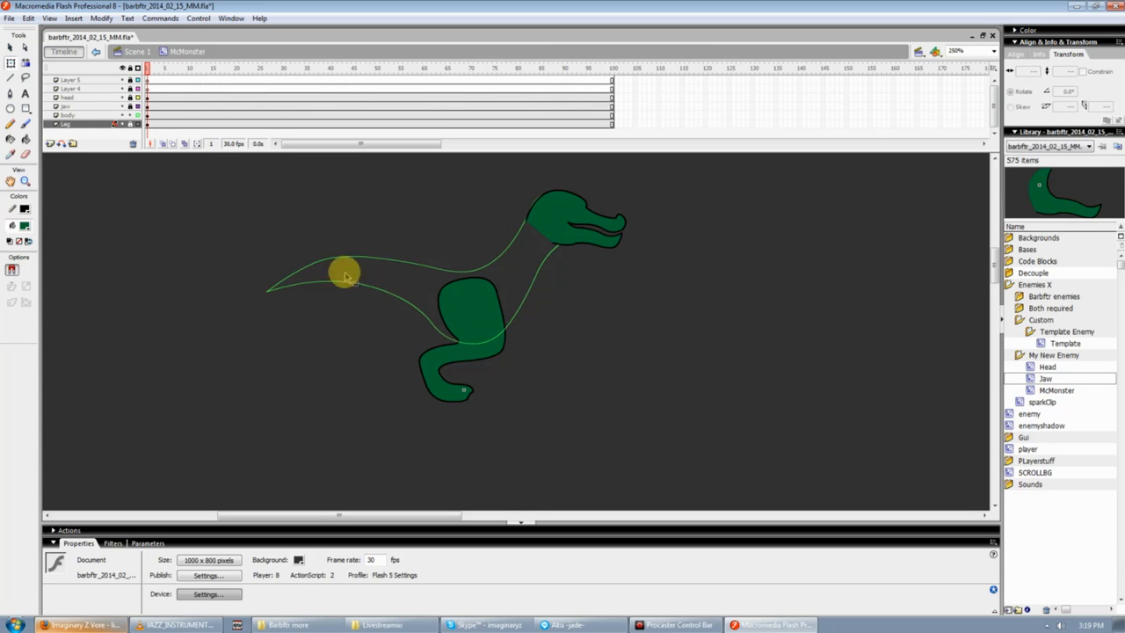
drag(343, 257, 395, 294)
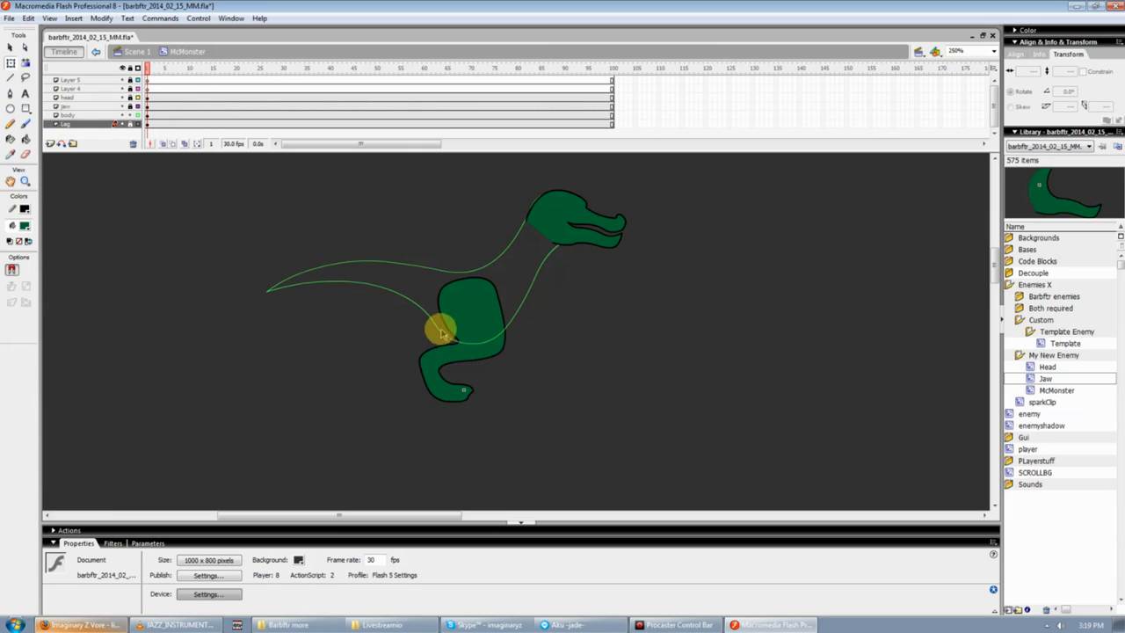
mouse_move(497, 343)
mouse_down()
mouse_move(492, 325)
mouse_move(498, 336)
mouse_move(539, 276)
mouse_move(519, 329)
mouse_move(450, 334)
mouse_move(509, 319)
mouse_move(521, 304)
mouse_move(486, 326)
mouse_up()
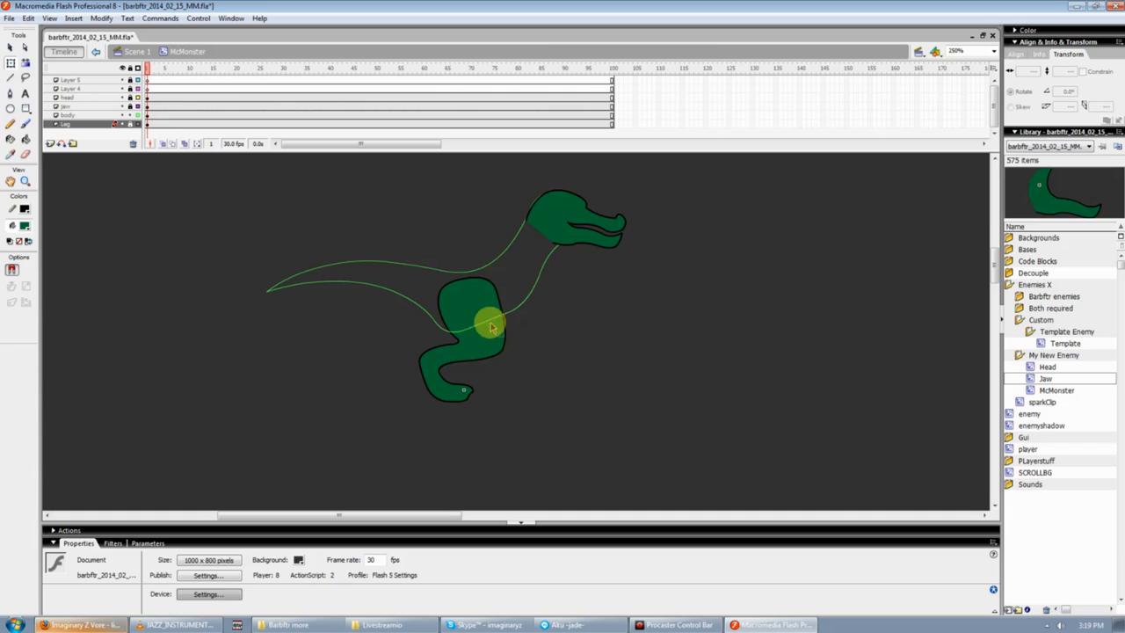
- Check the creature in full colour, return the body layer to outlines and unlock the Leg layer for editing
click(138, 68)
click(138, 68)
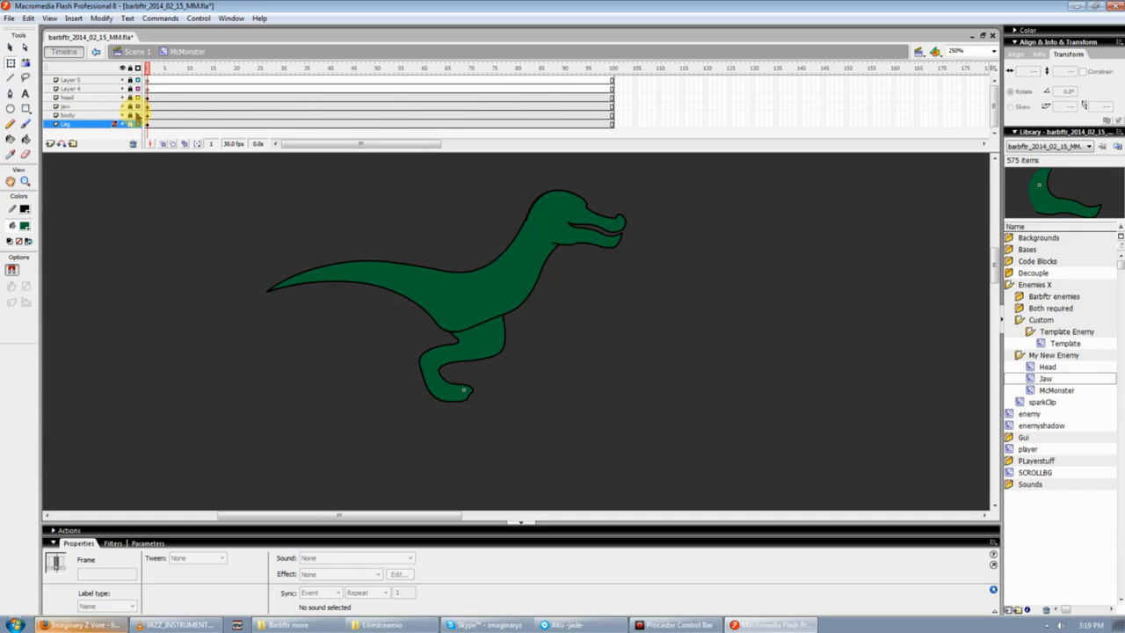
click(138, 115)
click(659, 374)
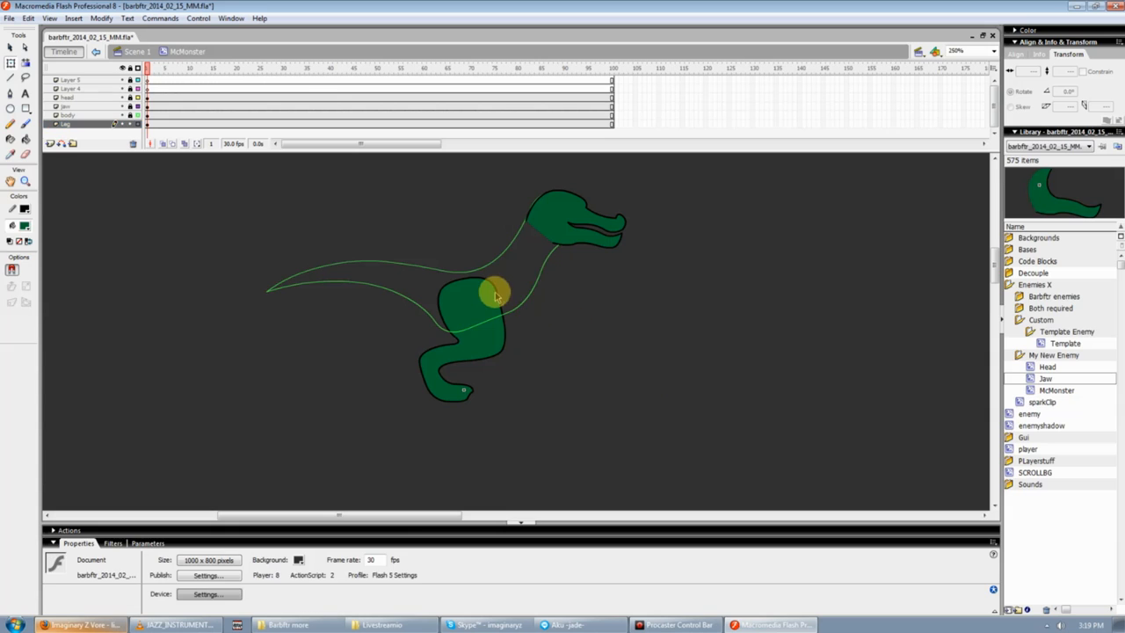
click(475, 276)
click(483, 289)
mouse_move(474, 301)
mouse_down()
mouse_move(484, 276)
mouse_move(497, 287)
mouse_move(484, 281)
mouse_up()
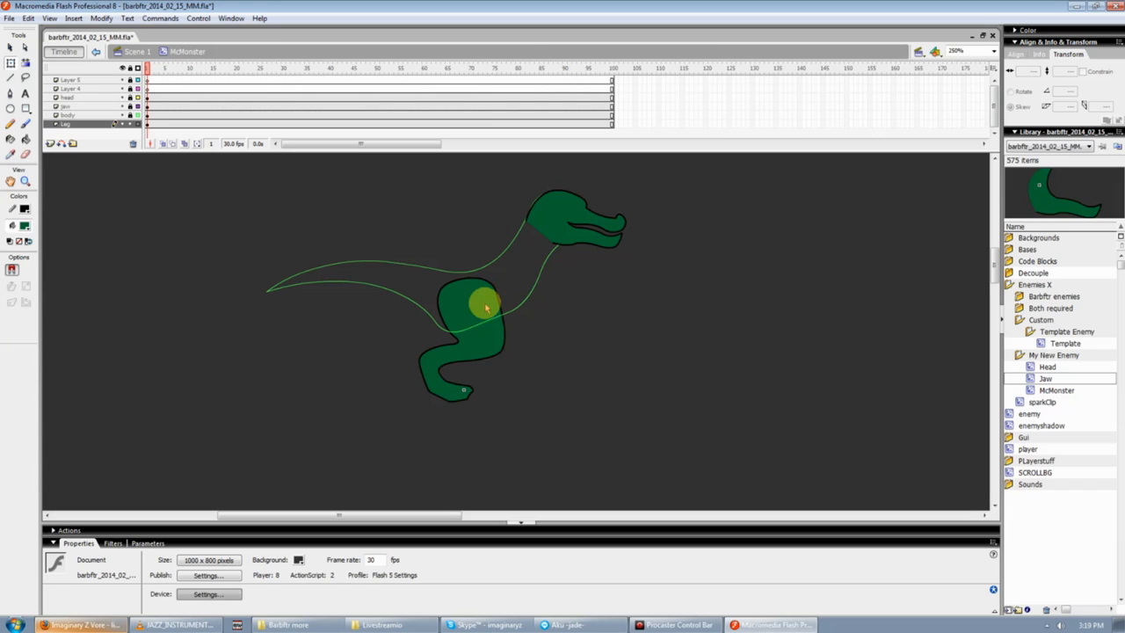
click(488, 308)
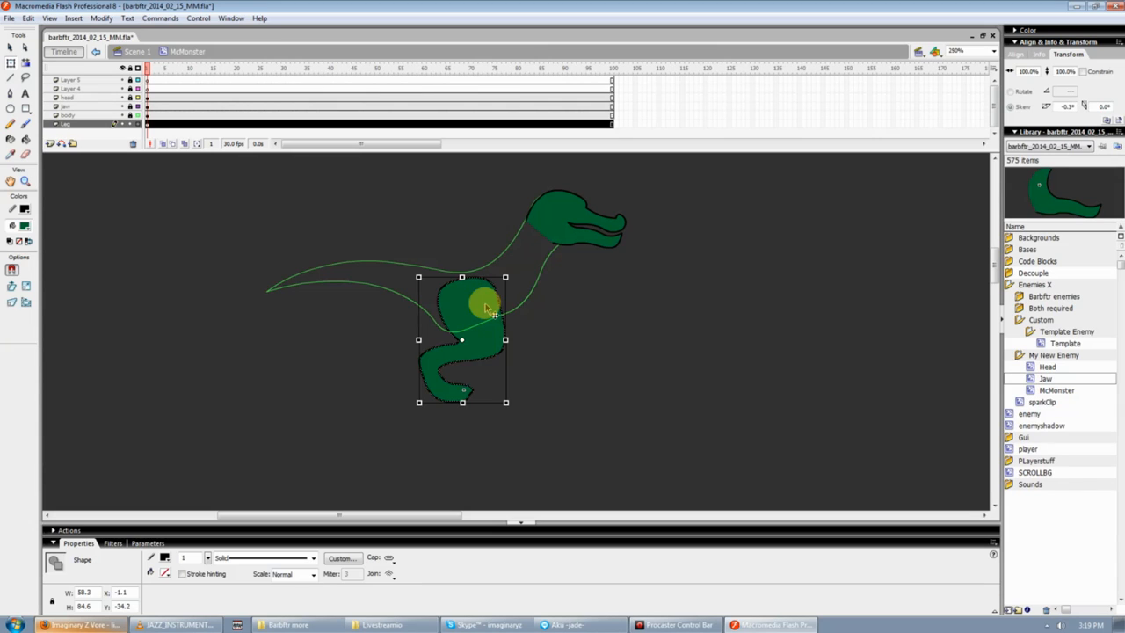
key(ctrl+z)
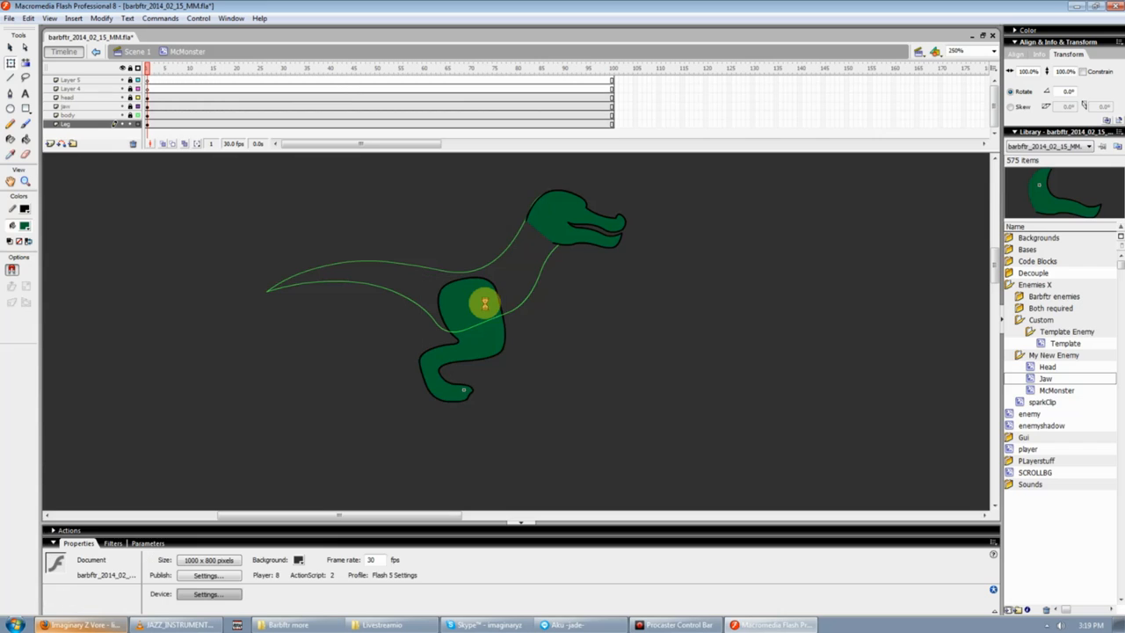
click(472, 302)
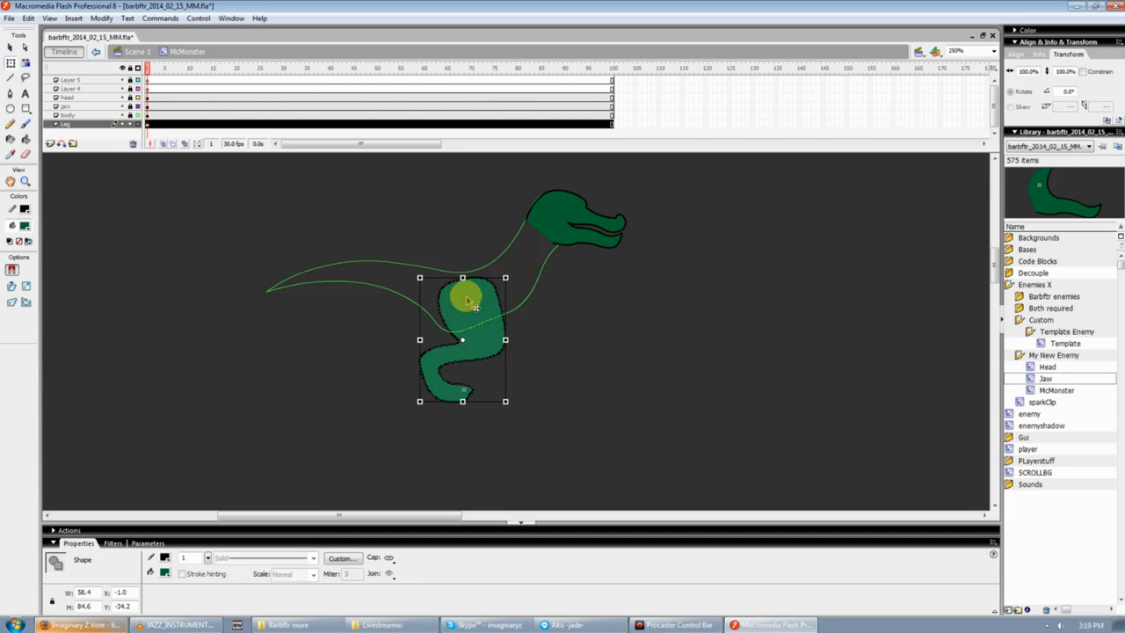
drag(471, 304, 411, 294)
key(ctrl+z)
click(570, 316)
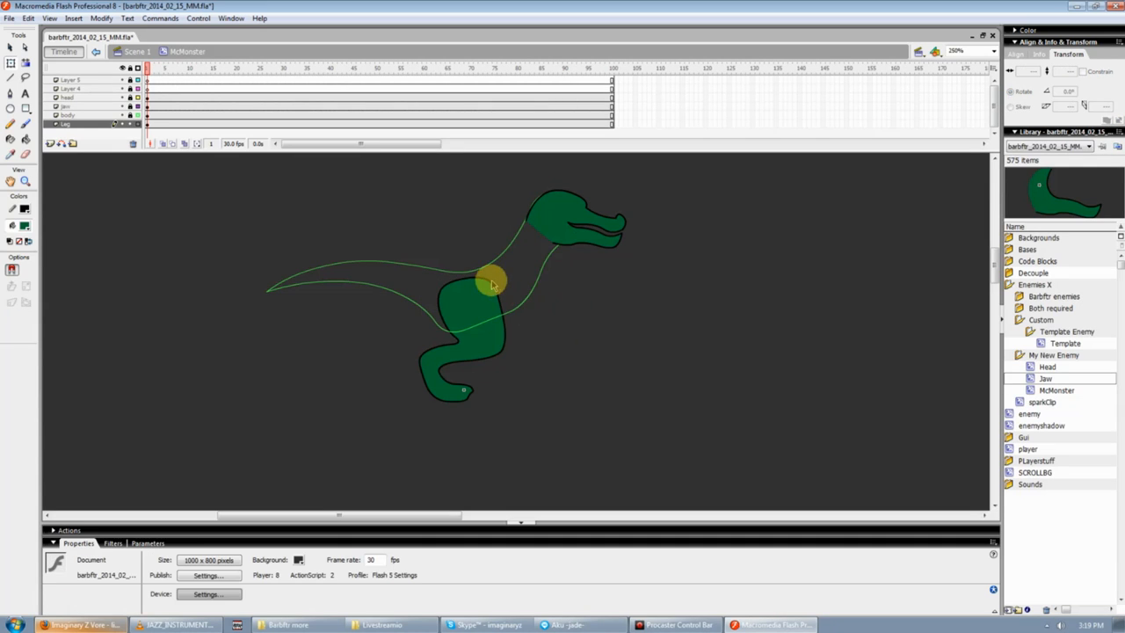
drag(483, 280, 495, 289)
key(ctrl+z)
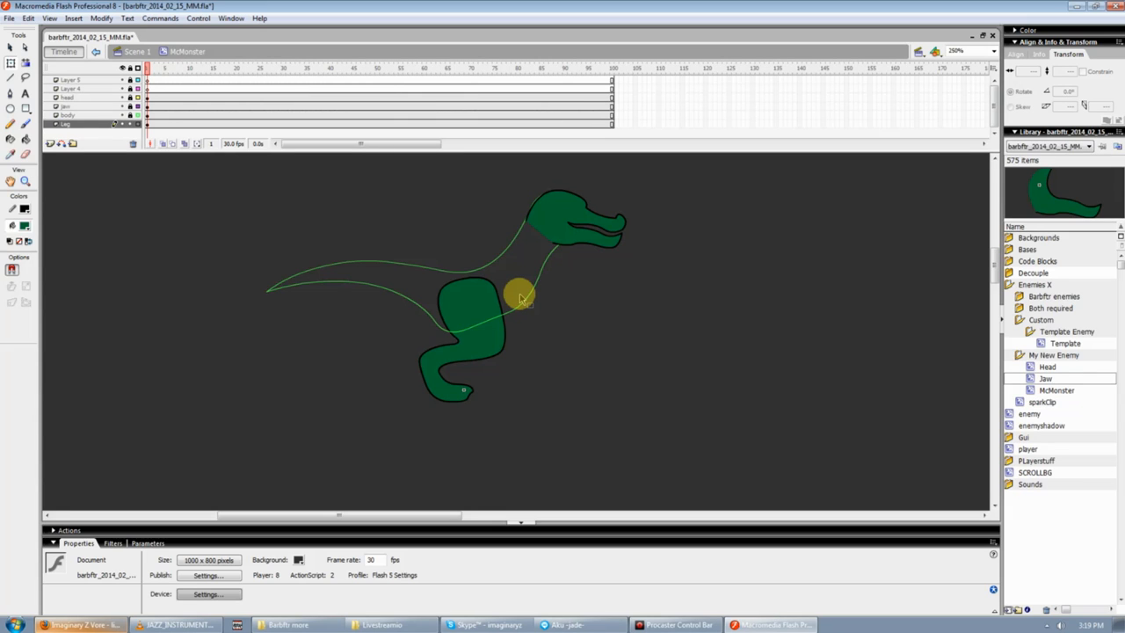
- Refine the thigh's outline by rounding its upper front corner and pulling the knee and front edge slightly inward
key(ctrl+minus)
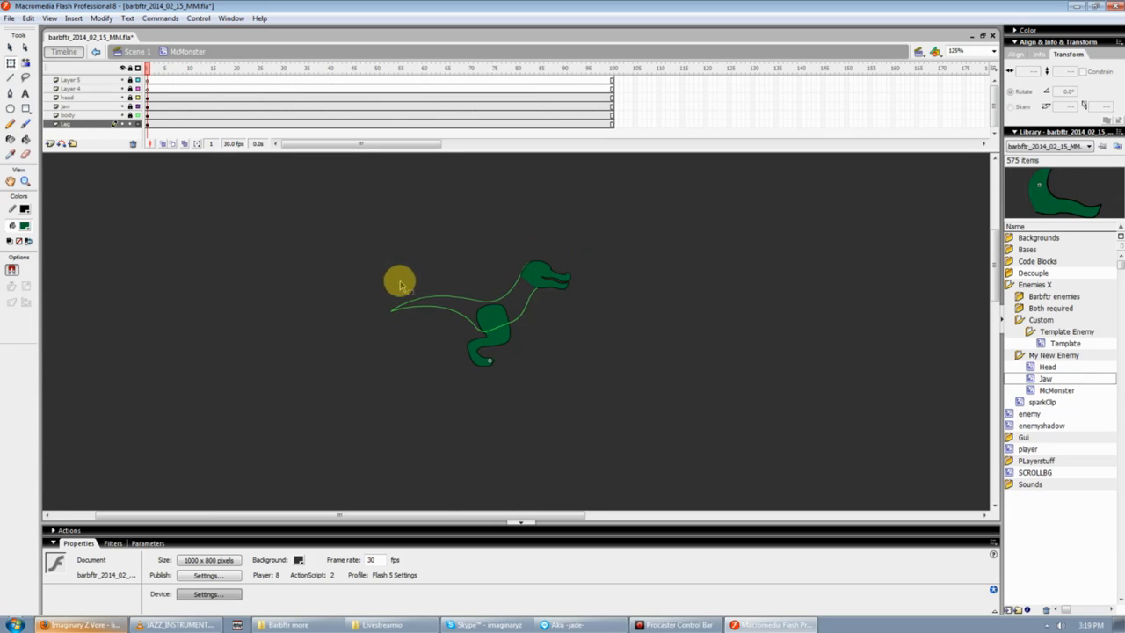
key(ctrl+equal)
key(ctrl+equal)
scroll(430, 420, up, 1)
scroll(474, 447, down, 1)
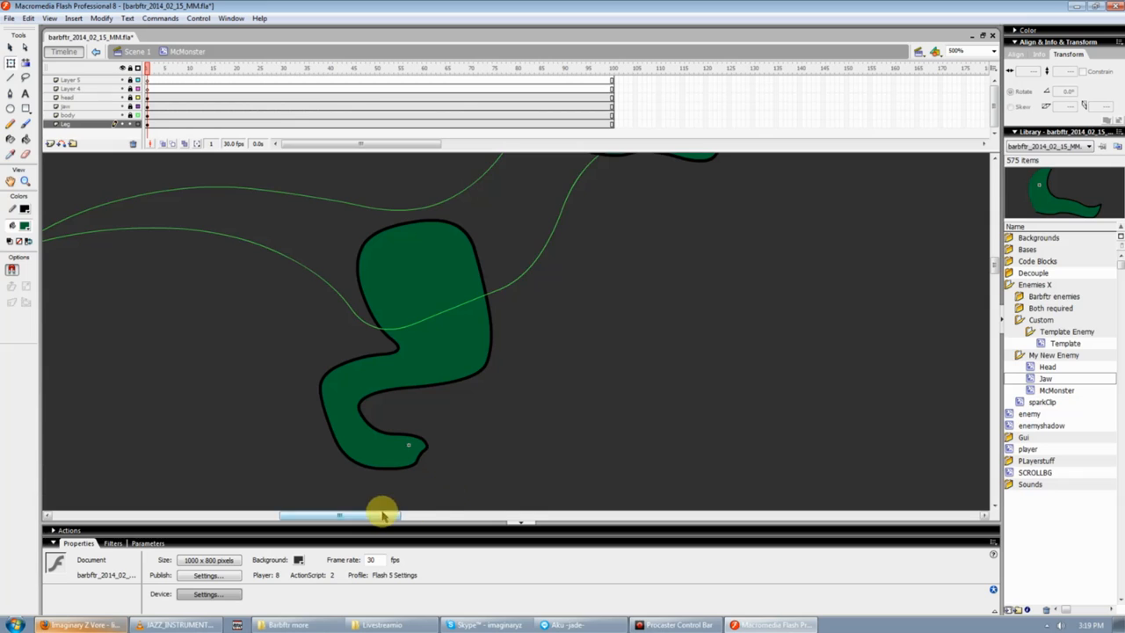
drag(384, 515, 377, 515)
mouse_move(474, 231)
mouse_down()
mouse_move(460, 208)
mouse_move(464, 218)
mouse_up()
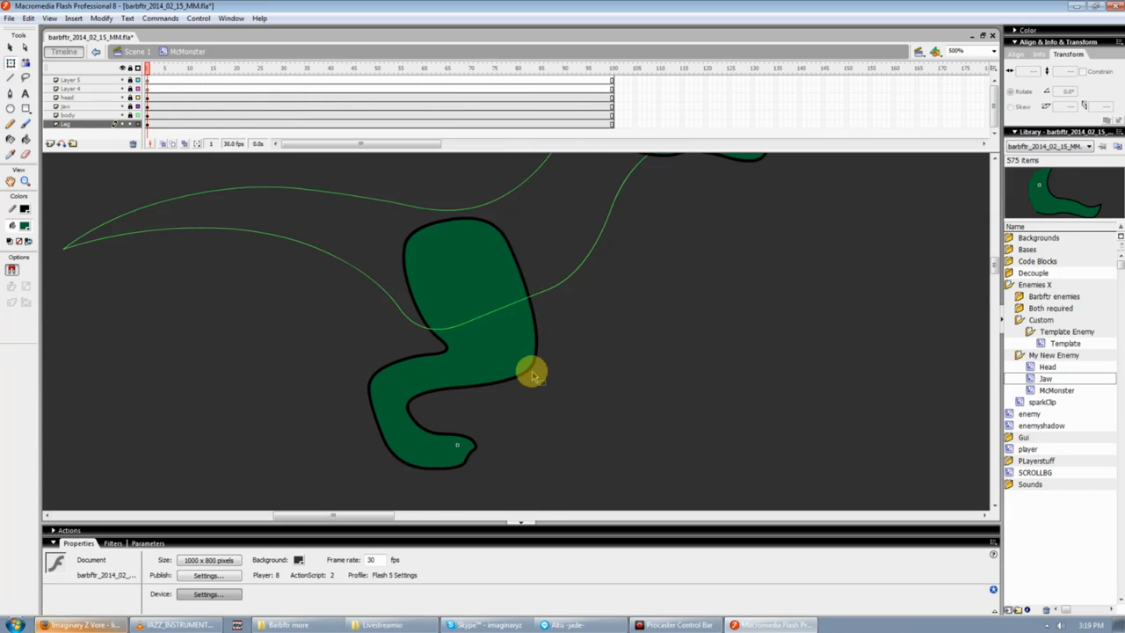
drag(533, 369, 521, 358)
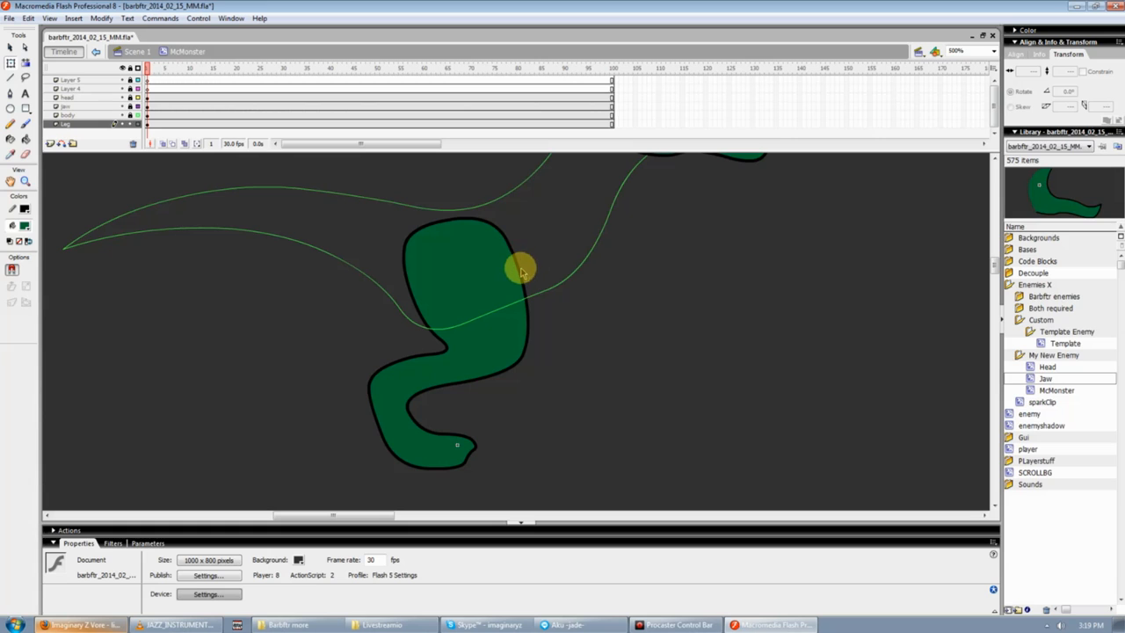
drag(520, 267, 519, 264)
scroll(585, 334, up, 1)
scroll(560, 336, down, 1)
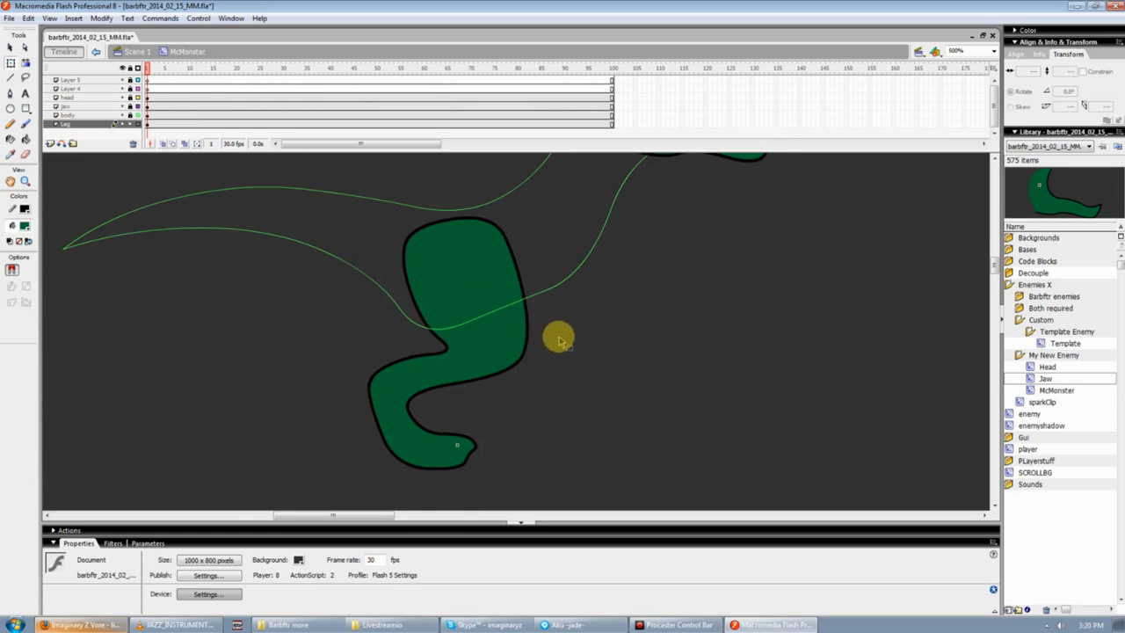
key(ctrl+=)
key(ctrl+minus)
key(ctrl+minus)
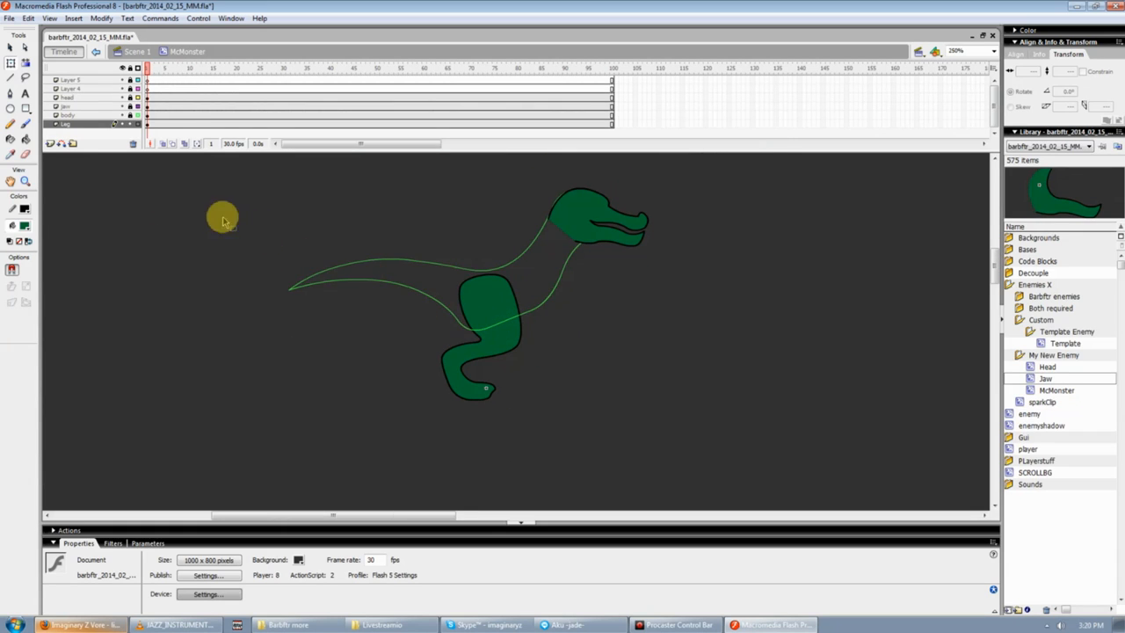
- Unlock all layers and display them in full colour instead of outlines
click(130, 68)
click(137, 67)
click(137, 68)
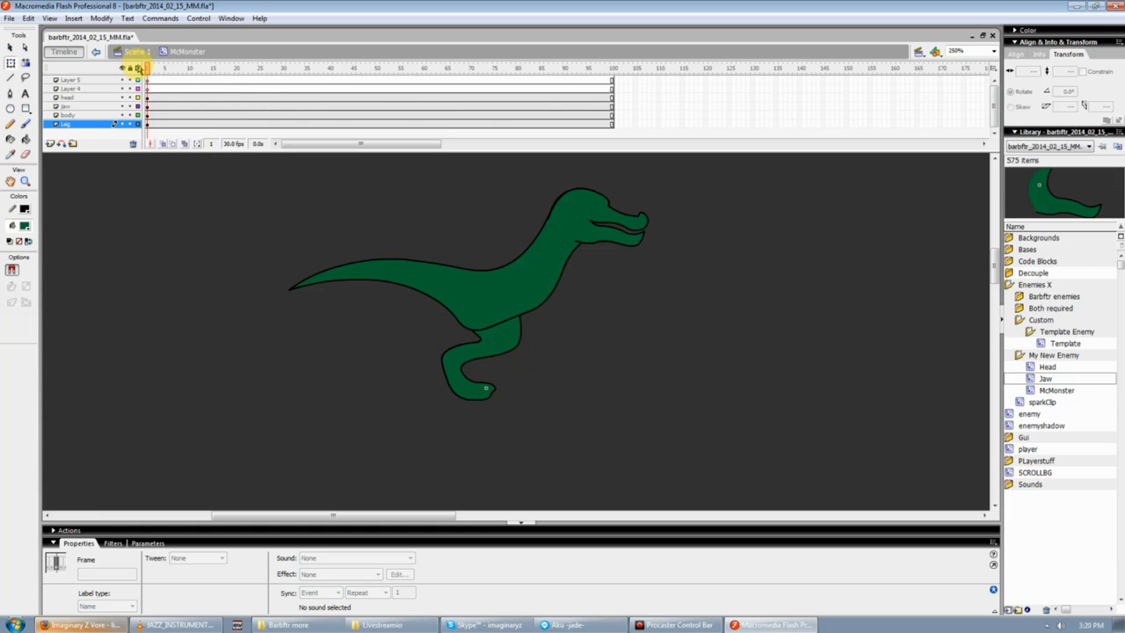
click(615, 379)
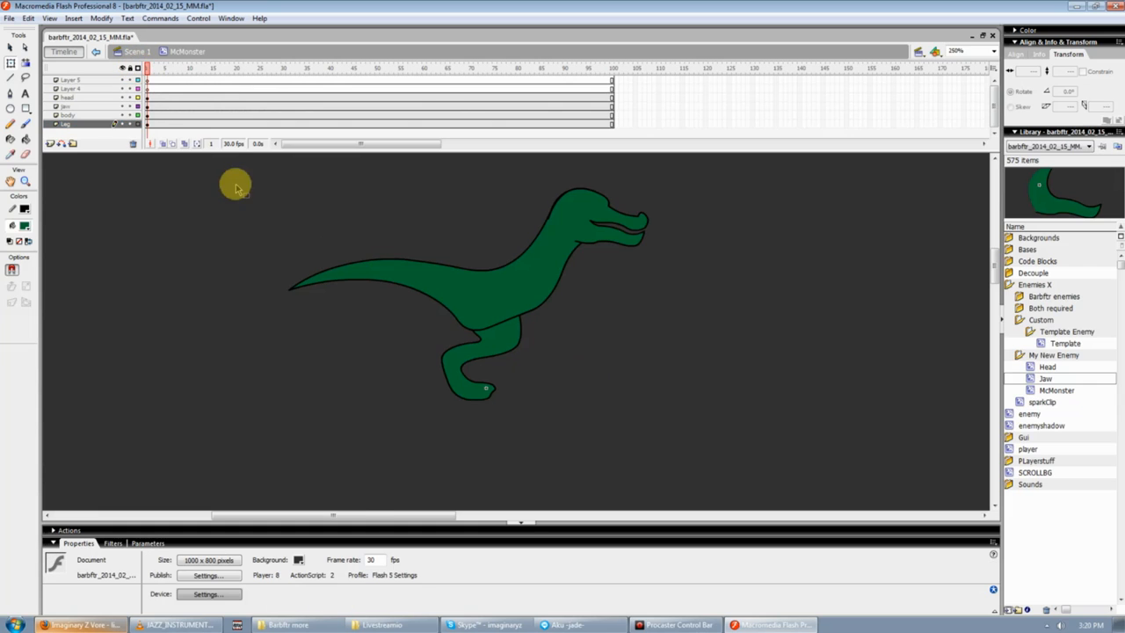
click(91, 123)
click(289, 384)
- Lock every layer except Leg and examine the lower leg and foot up close
key(ctrl+minus)
key(ctrl+equal)
key(ctrl+equal)
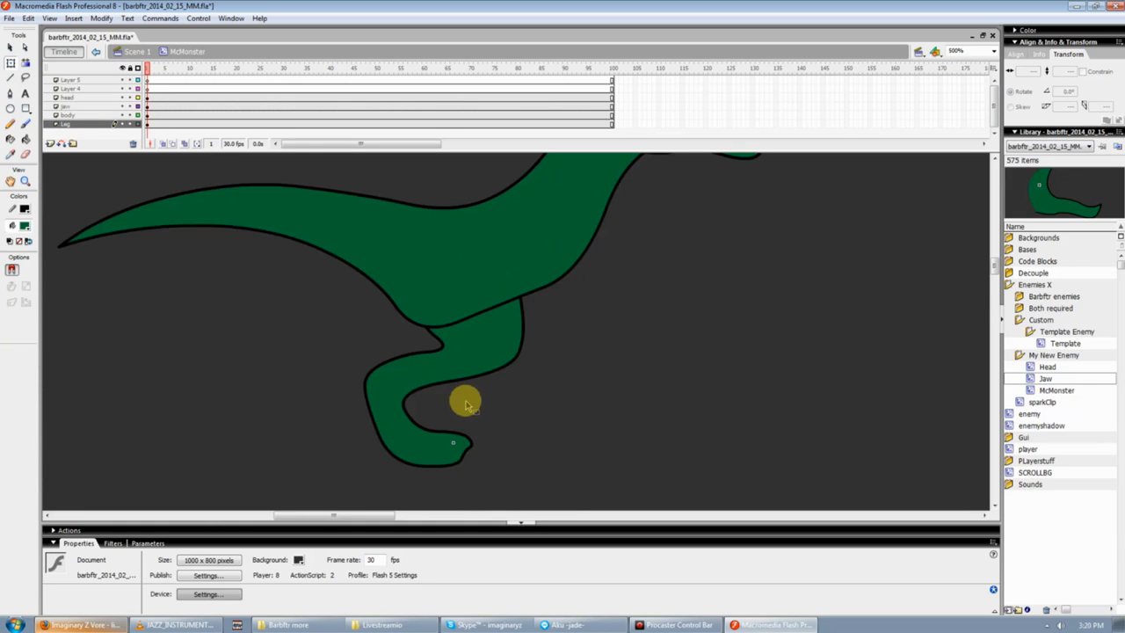
click(130, 67)
click(130, 124)
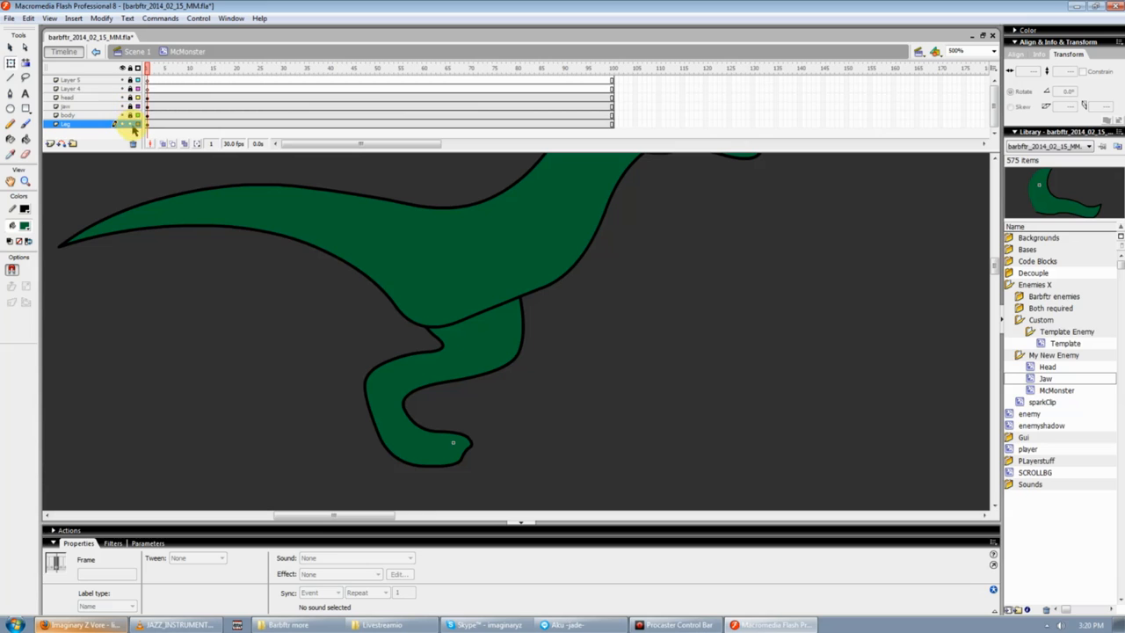
click(104, 123)
click(241, 363)
scroll(246, 359, down, 1)
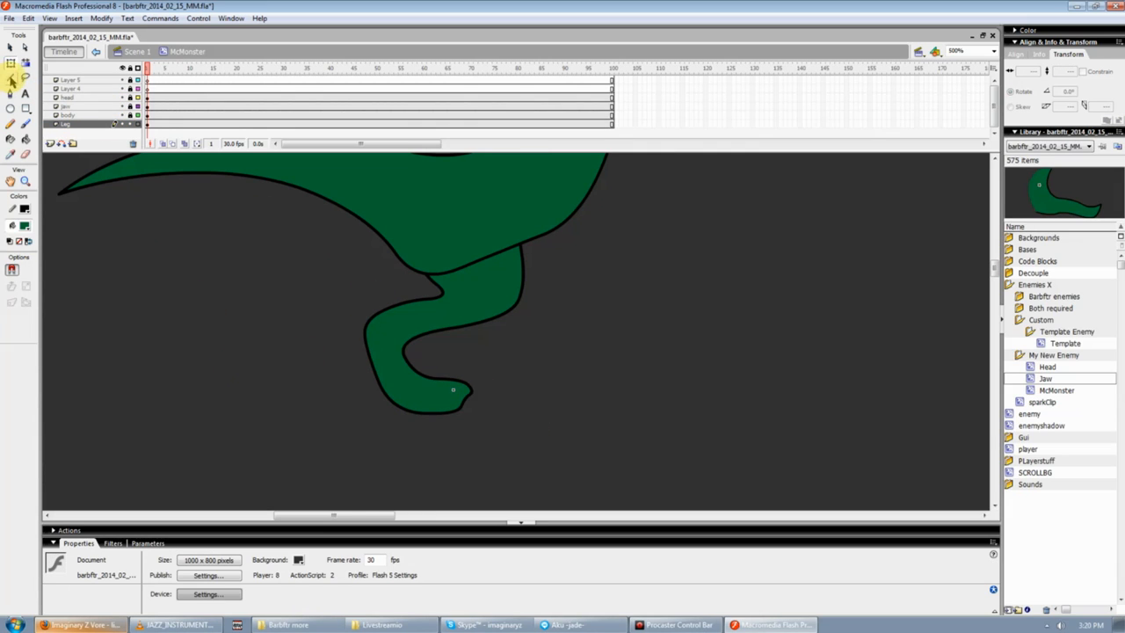
key(ctrl+equal)
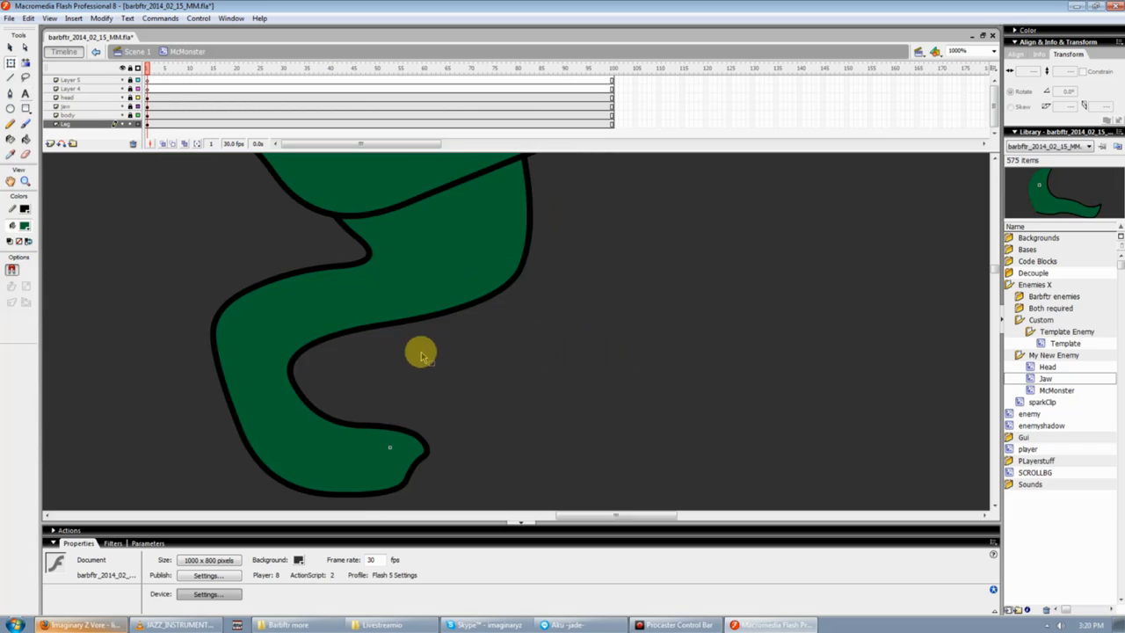
key(ctrl+minus)
key(ctrl+minus)
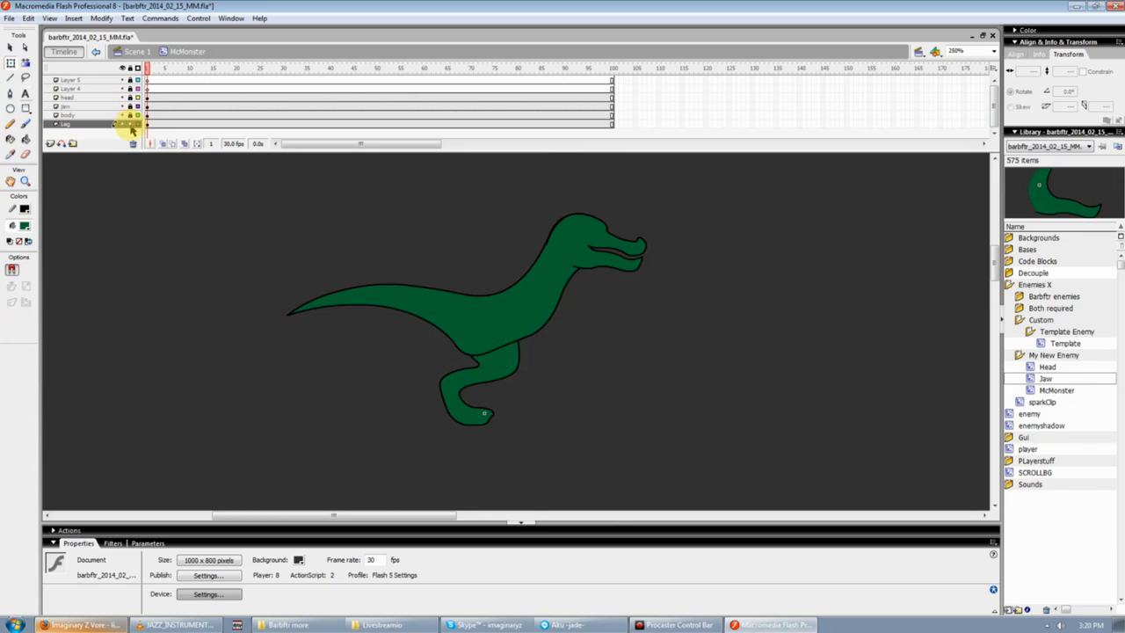
- Insert a new layer and place it directly above the head layer
click(130, 124)
click(51, 144)
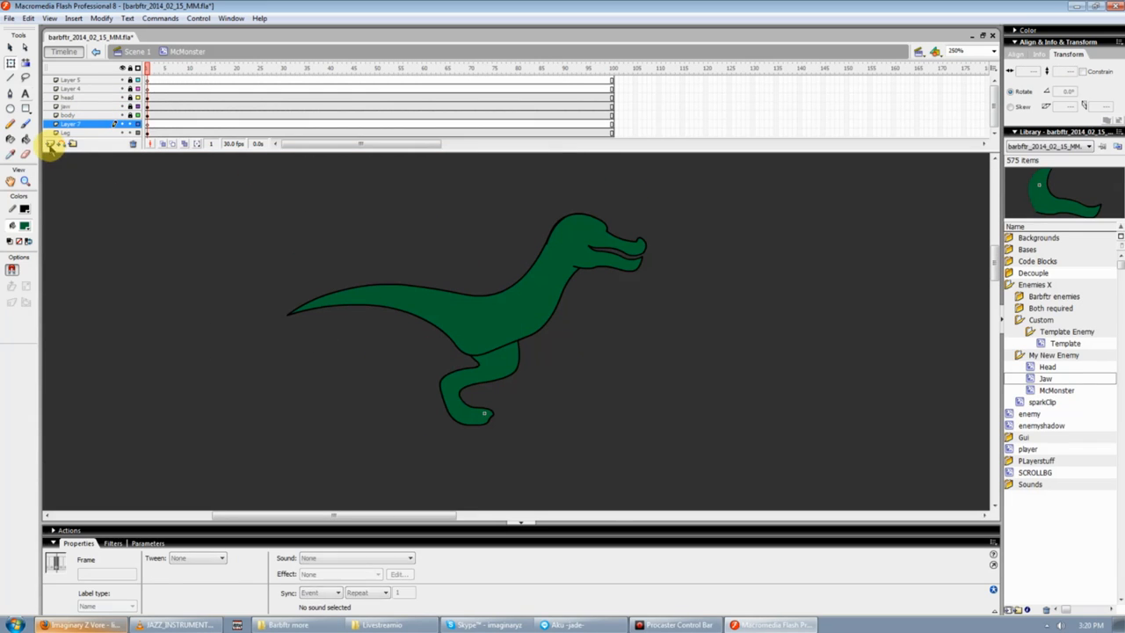
drag(82, 115, 83, 99)
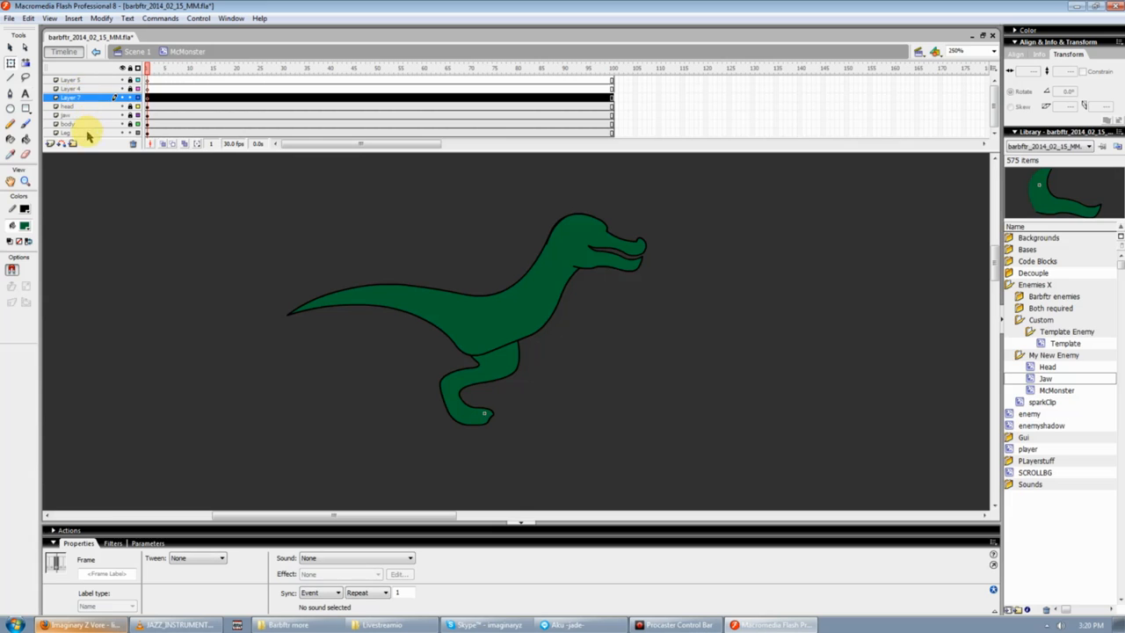
- Copy the Leg layer's first frame and paste it into frame 1 of the new layer above head
click(130, 132)
right_click(147, 132)
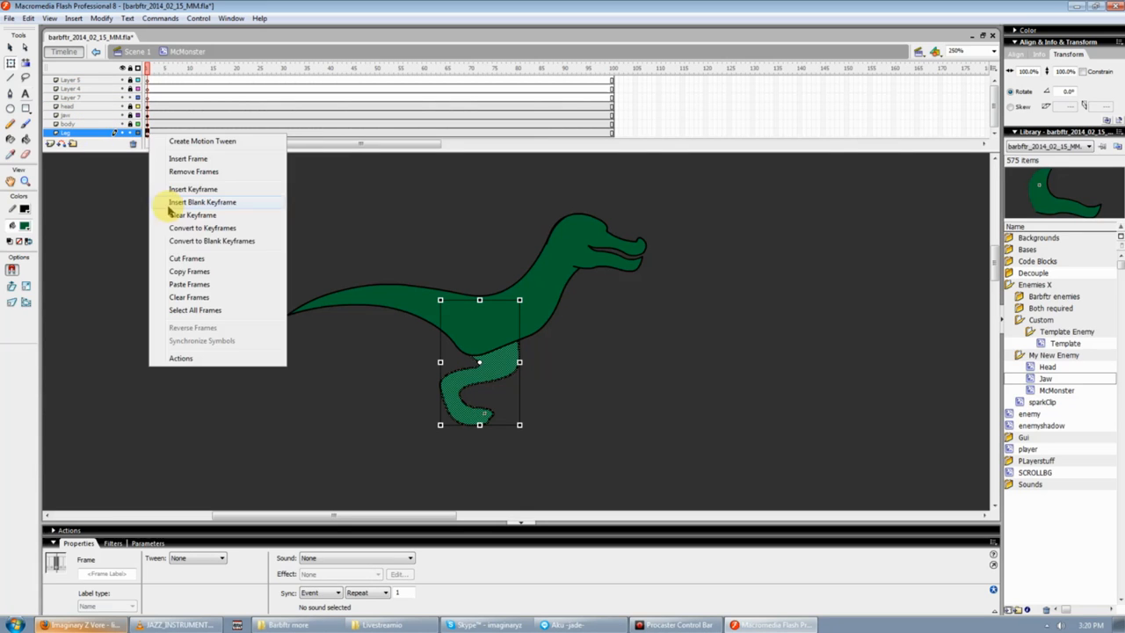
click(175, 271)
click(146, 97)
right_click(147, 97)
click(182, 248)
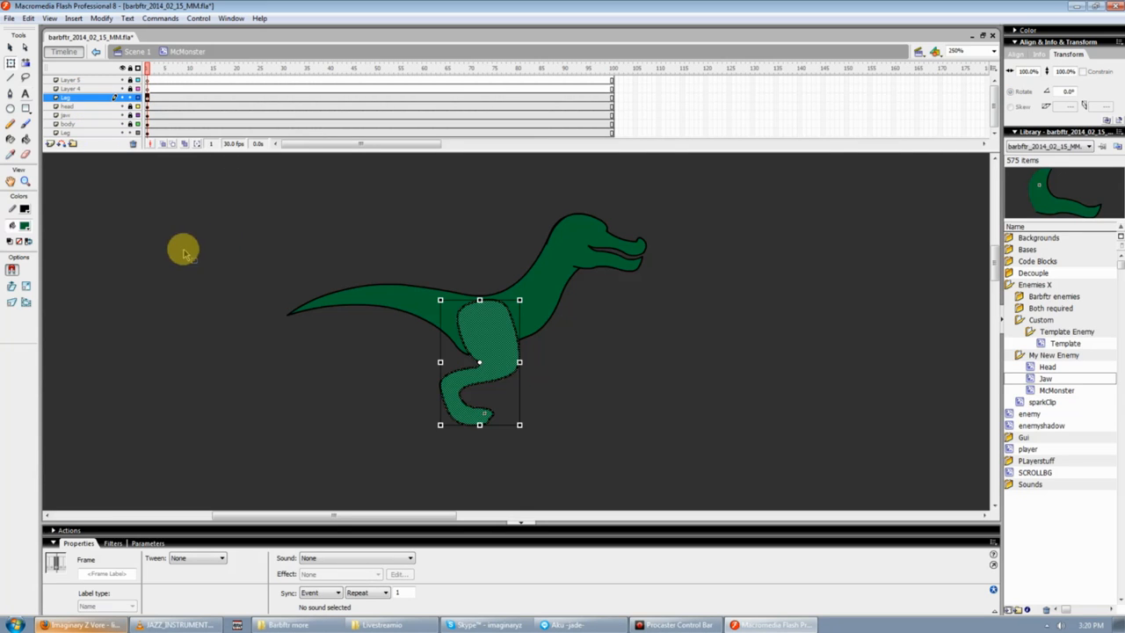
- Offset the two legs by moving the near leg slightly toward the tail and the far leg slightly toward the head
drag(502, 351, 494, 356)
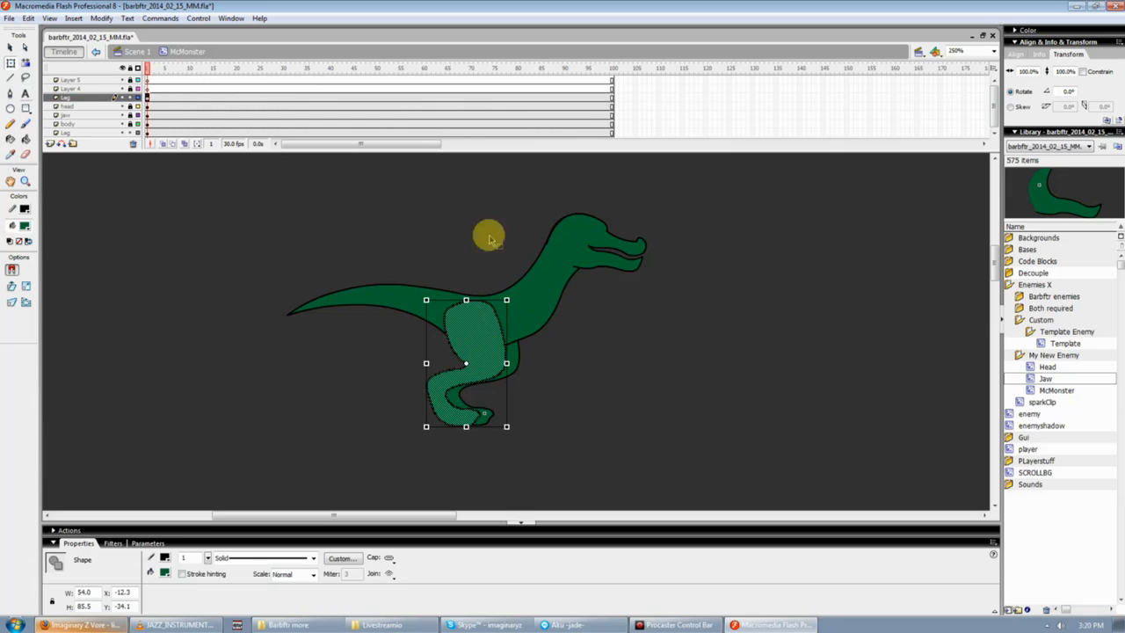
click(130, 97)
click(114, 132)
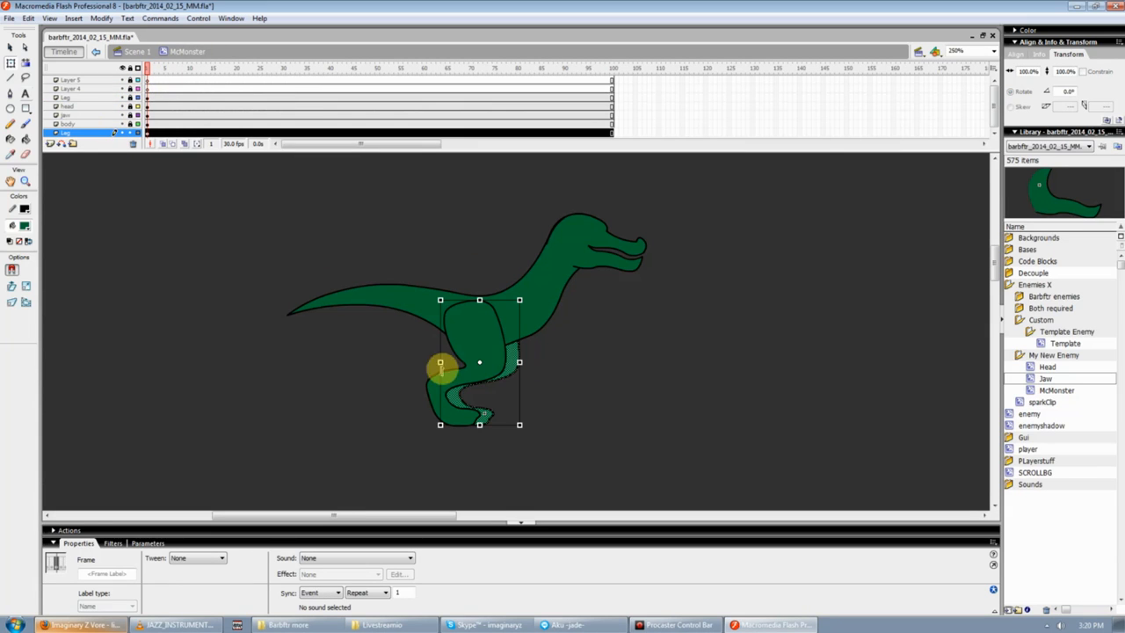
drag(515, 364, 526, 369)
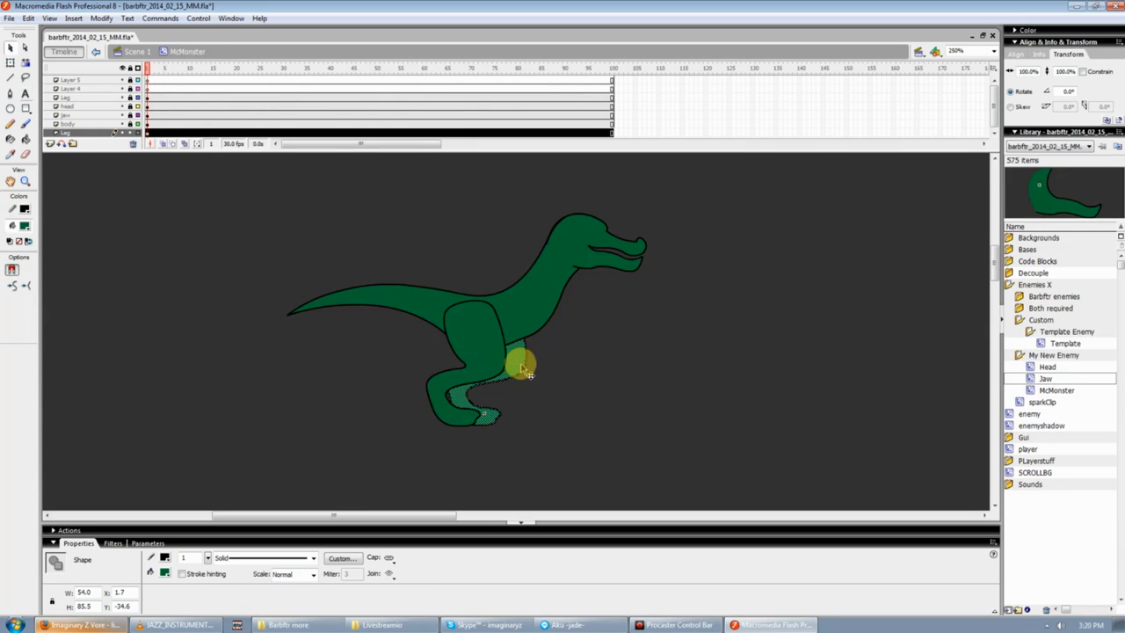
- Skew the far leg's foot forward and the near leg's foot backward by 6.9°, and lock both leg layers
key(q)
drag(486, 425, 515, 427)
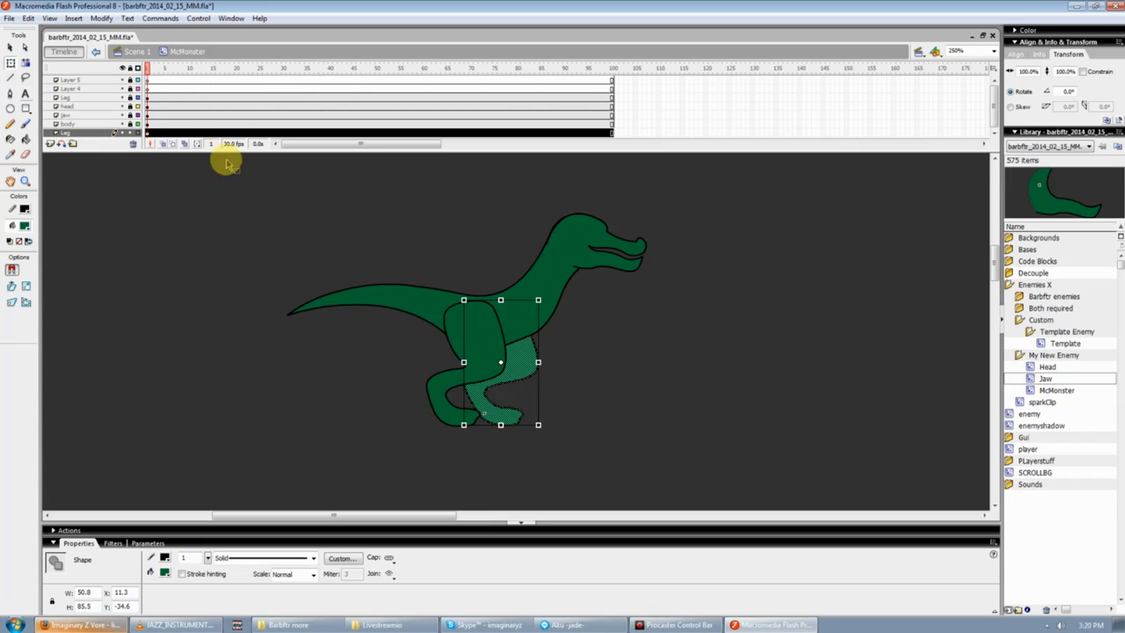
click(130, 132)
click(130, 132)
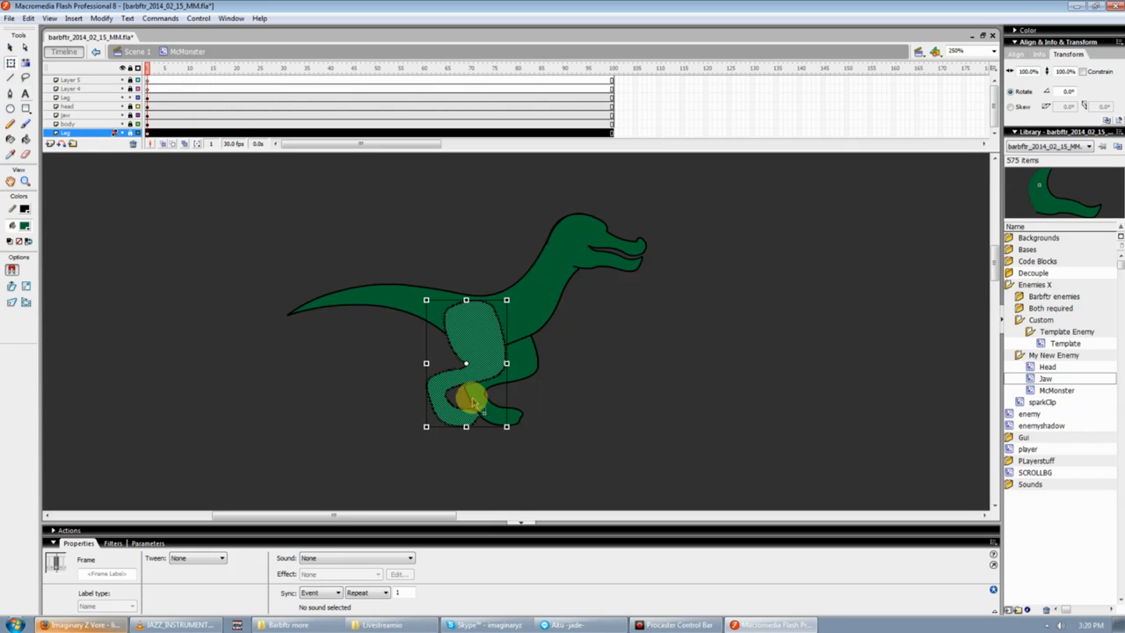
drag(484, 427, 468, 427)
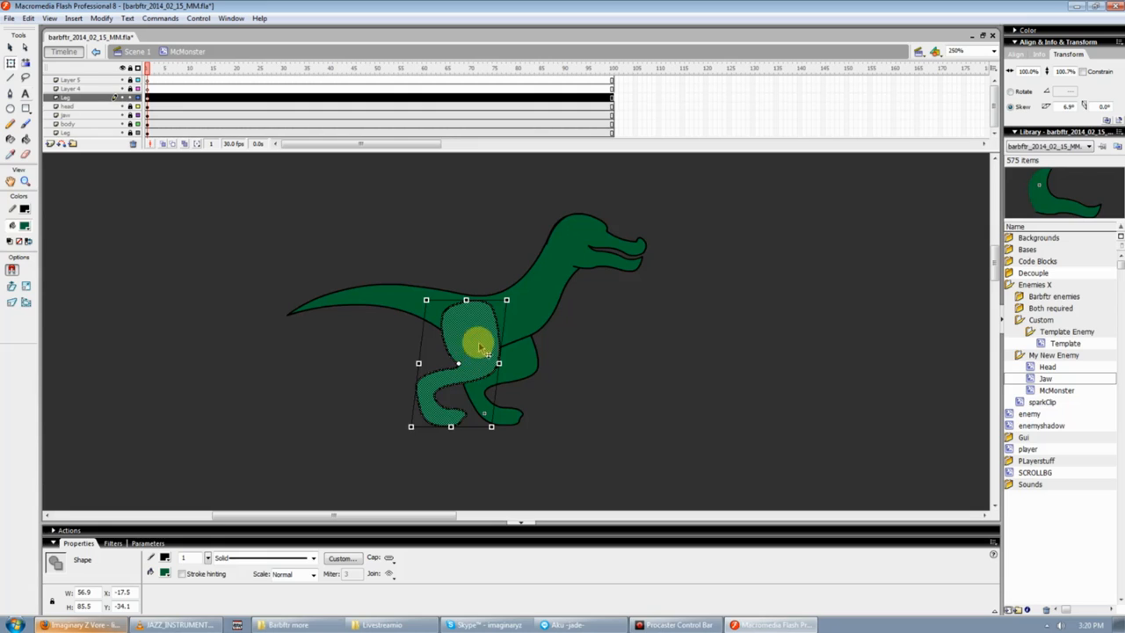
click(590, 377)
click(130, 97)
click(225, 285)
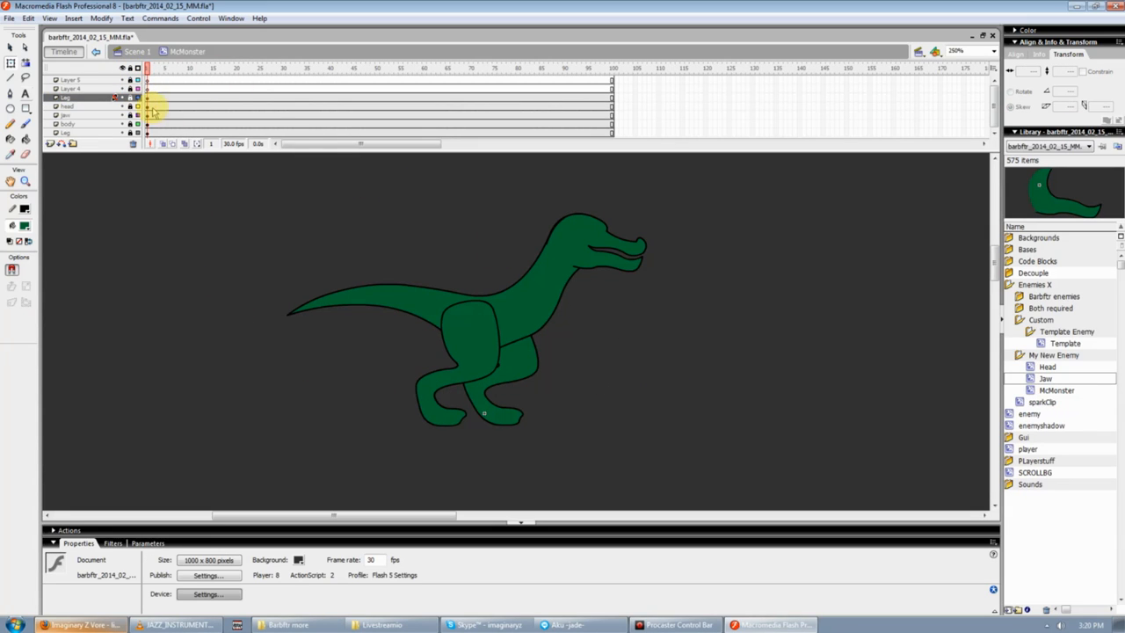
- Enlarge the timeline area so every layer row fits in view
click(159, 154)
drag(163, 149, 164, 164)
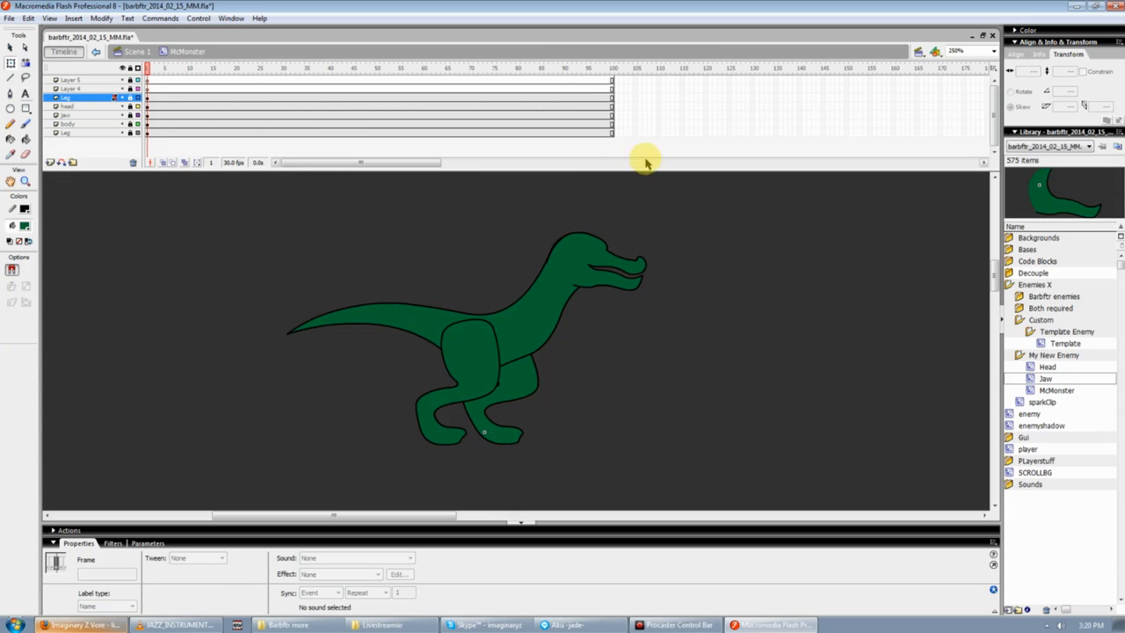
- Turn off the timeline's Short row height to view taller layer rows, and restore it
click(993, 71)
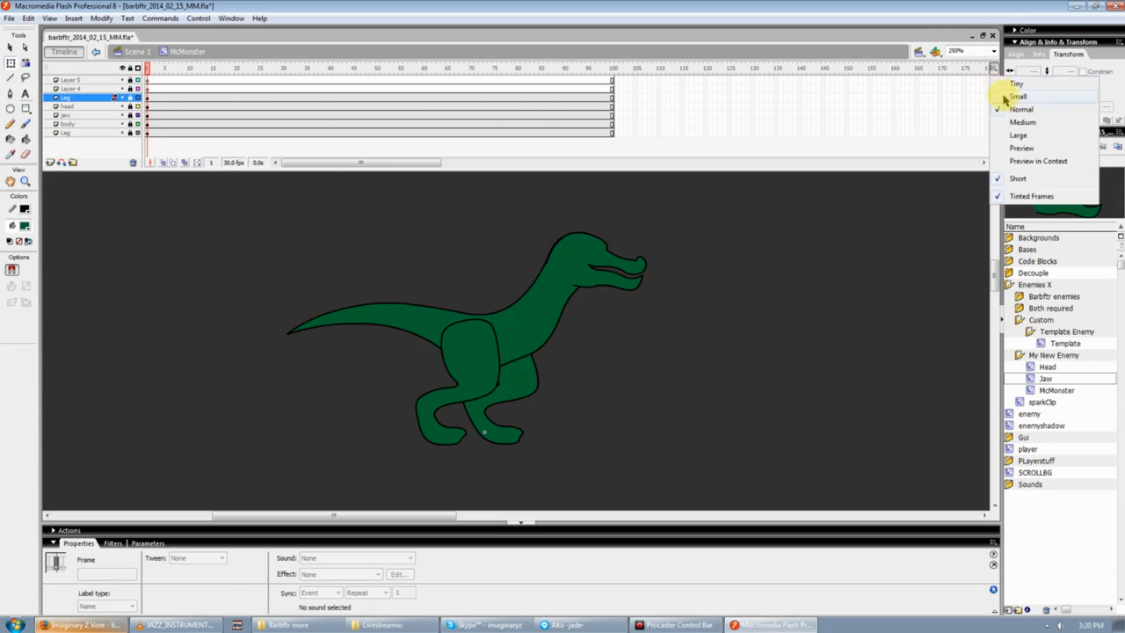
click(1011, 147)
click(752, 104)
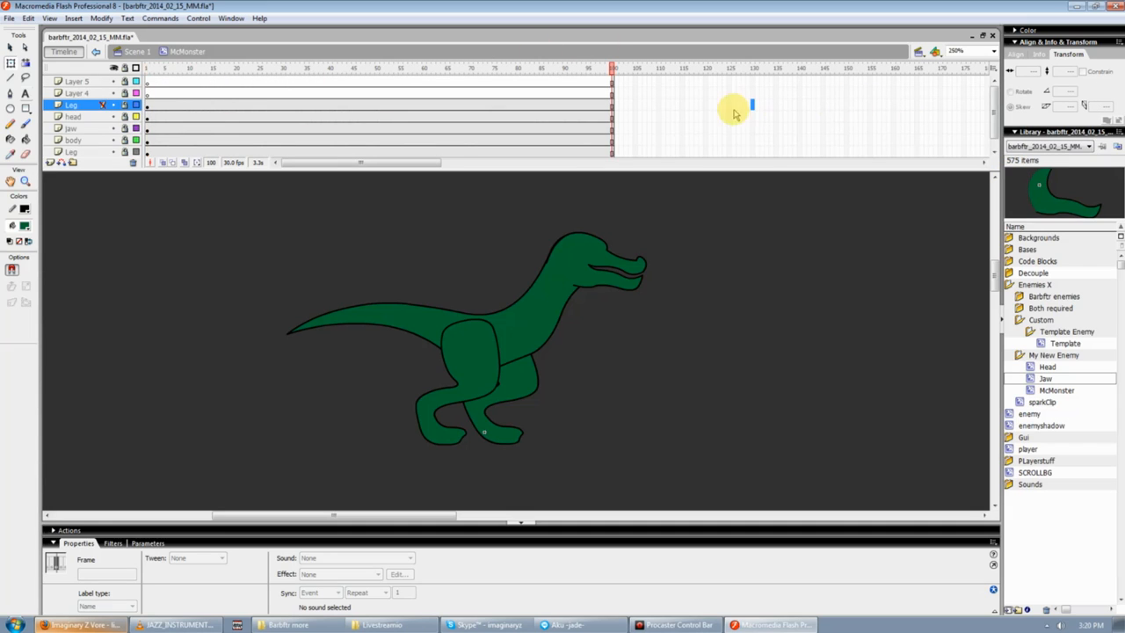
scroll(718, 117, down, 1)
scroll(713, 121, up, 1)
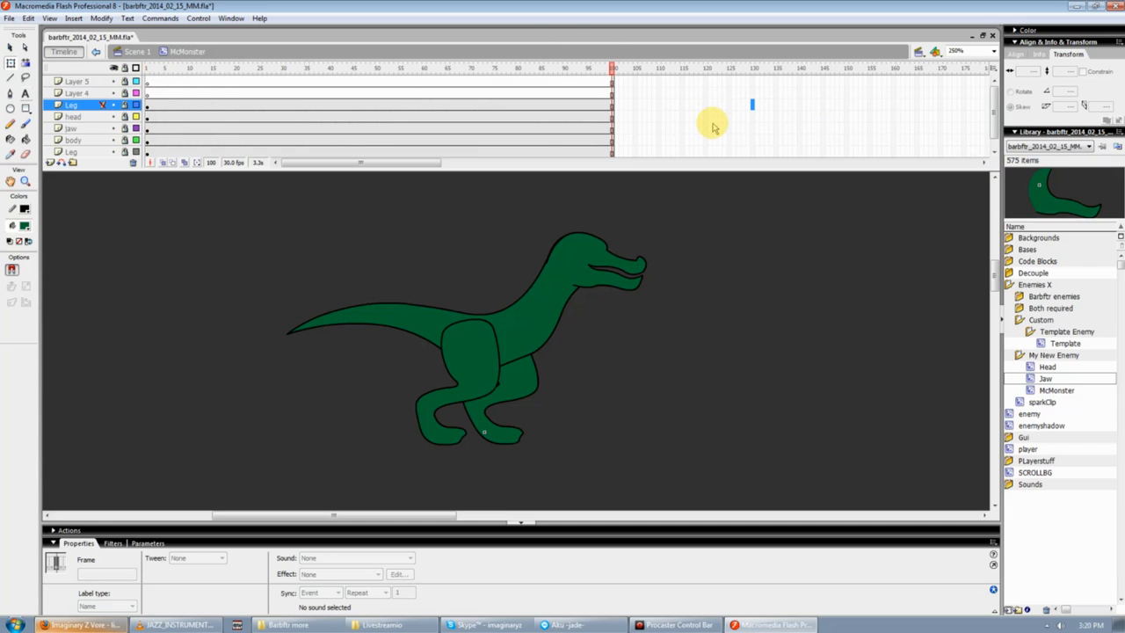
click(993, 70)
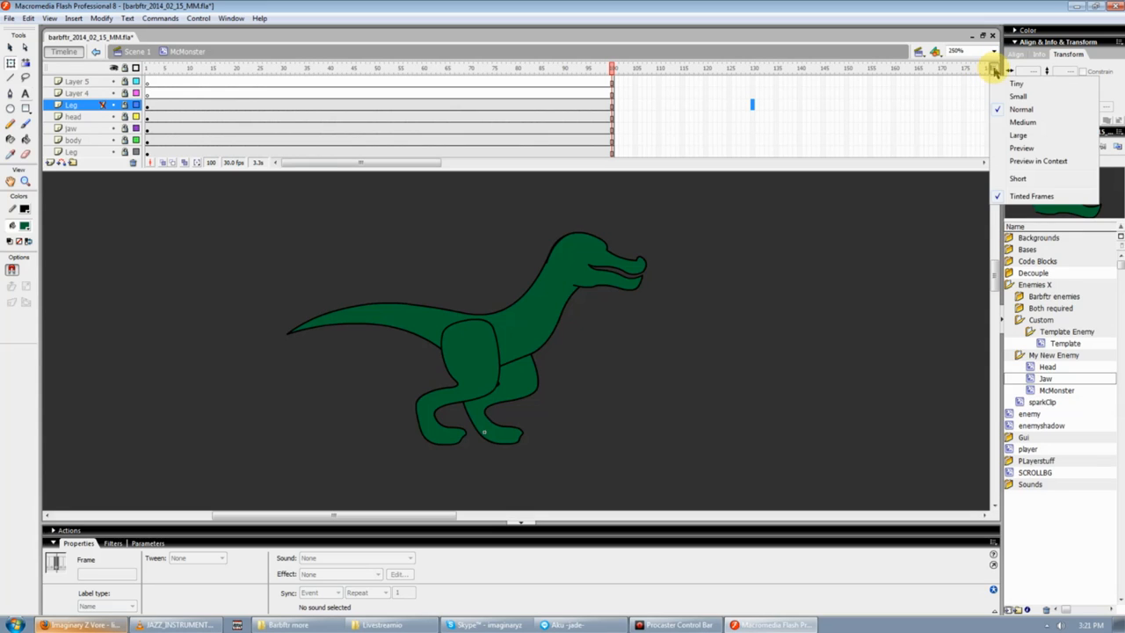
click(1006, 180)
click(994, 71)
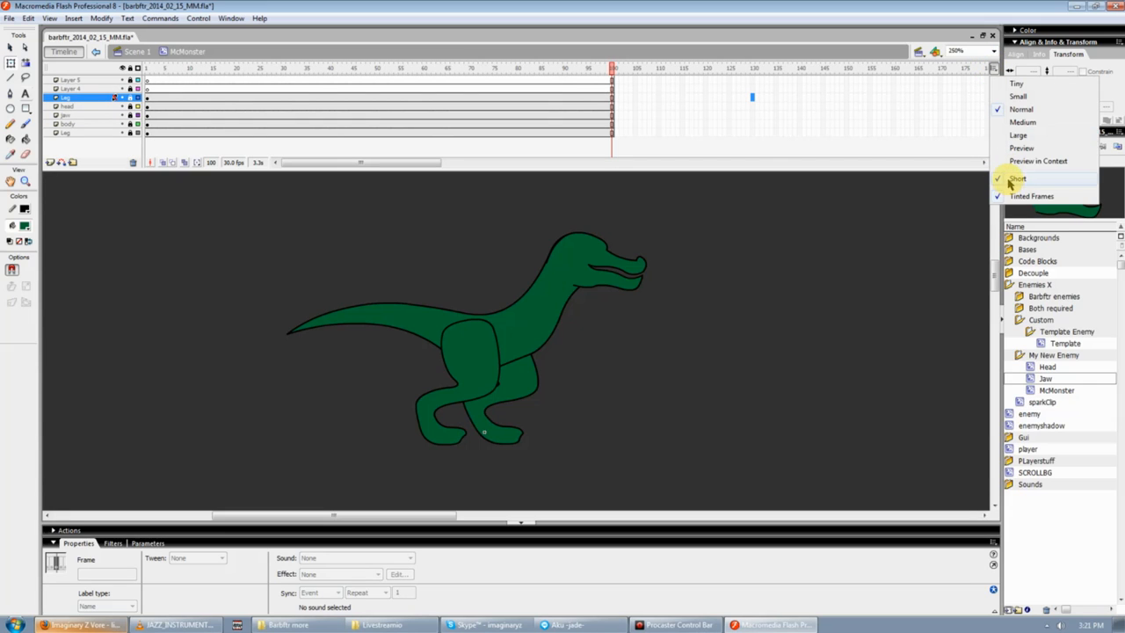
click(545, 154)
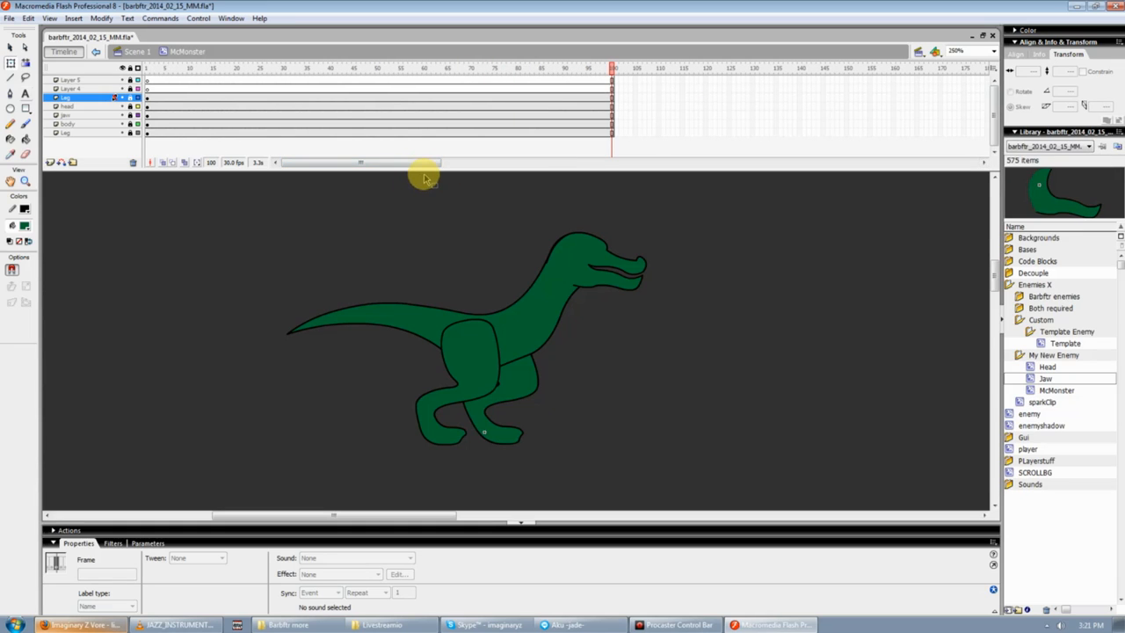
click(675, 624)
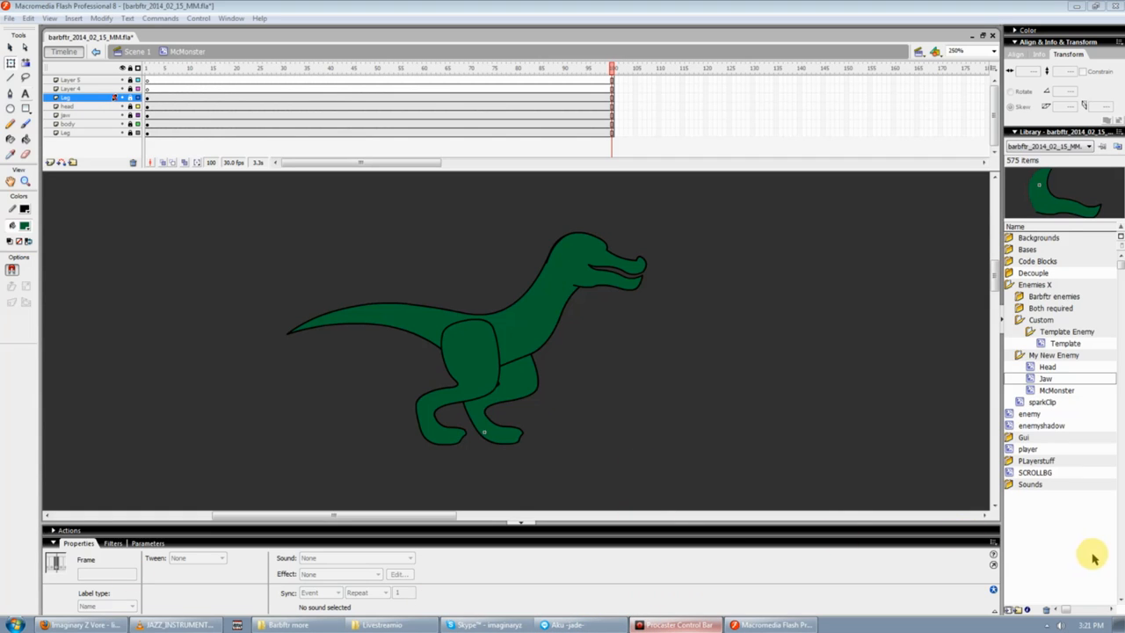
click(676, 386)
drag(663, 344, 640, 385)
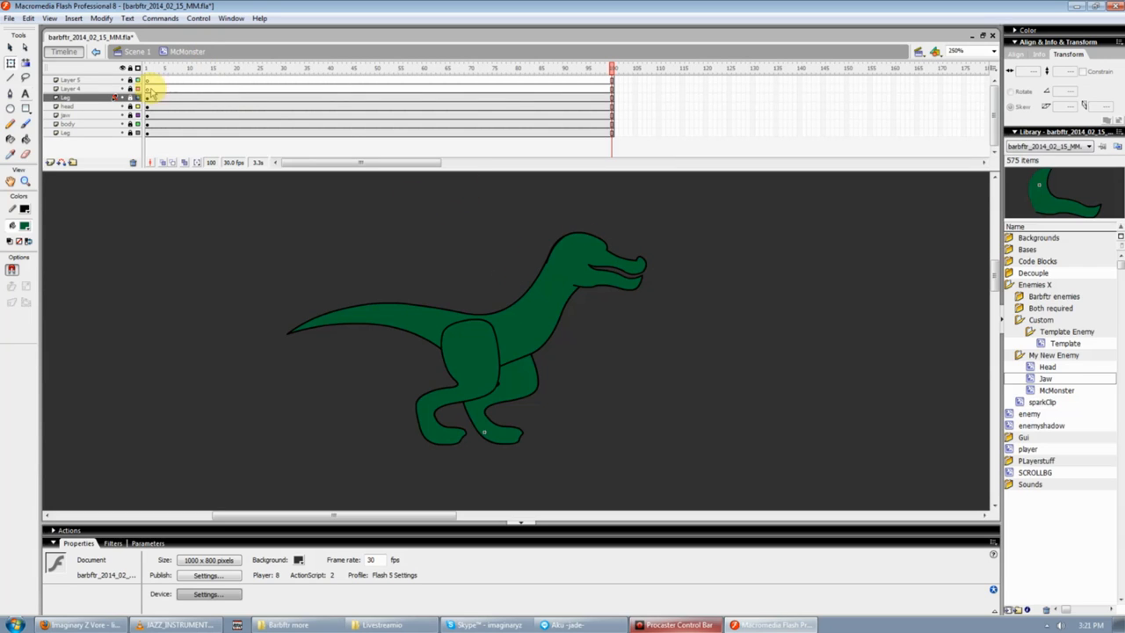
- Unlock the head layer and open the Head movie clip for editing in place
click(130, 106)
click(104, 107)
click(131, 141)
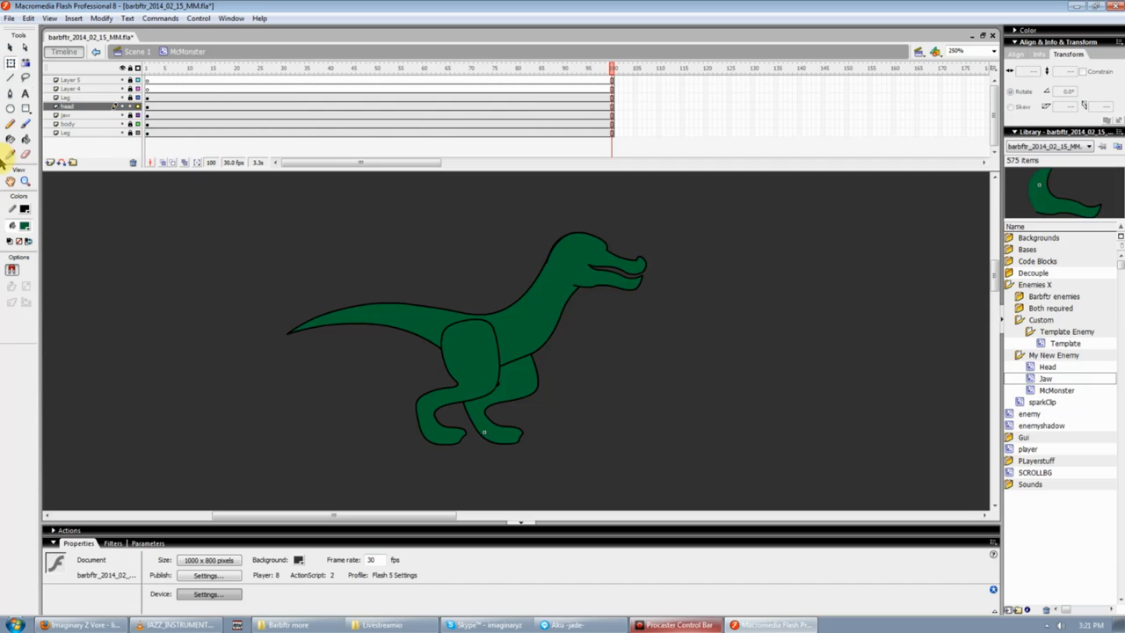
click(25, 181)
drag(518, 209, 669, 332)
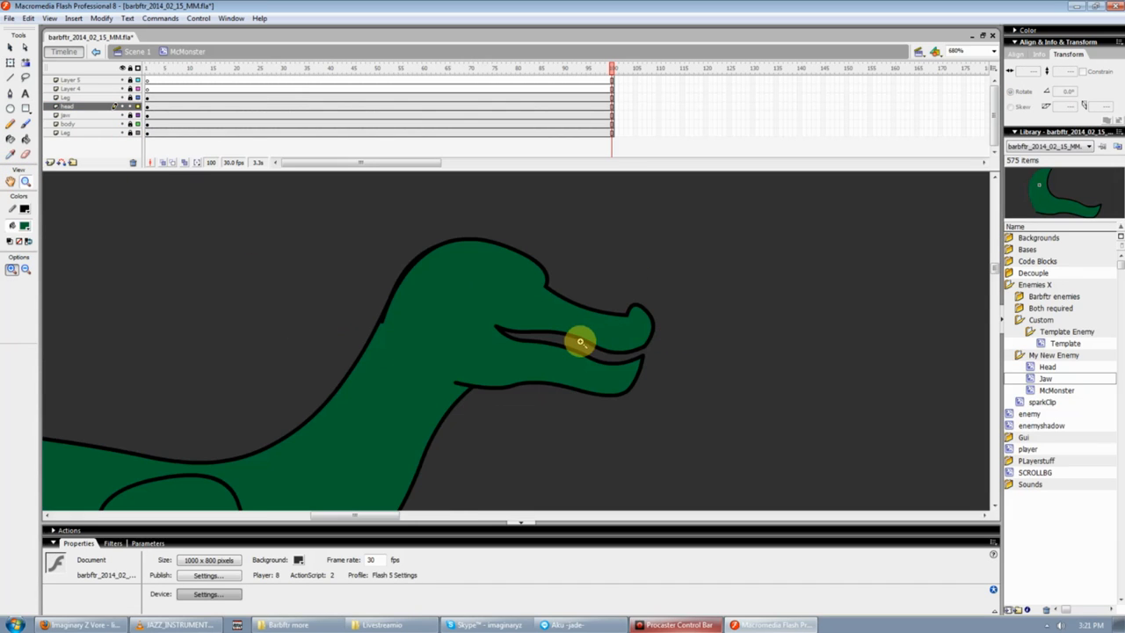
key(v)
click(573, 316)
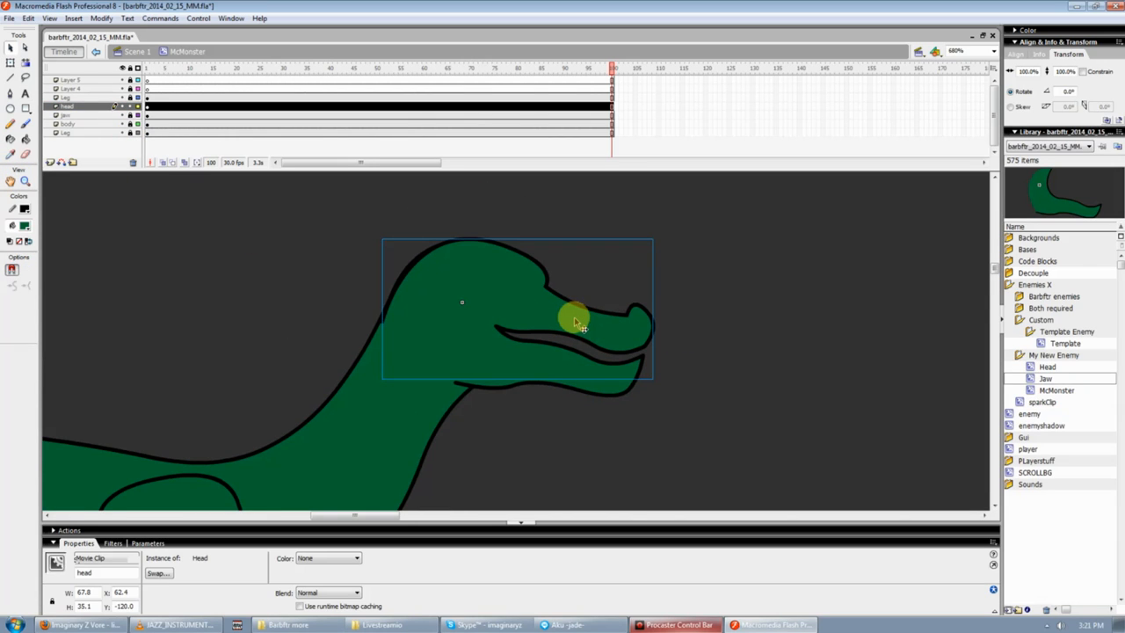
double_click(574, 314)
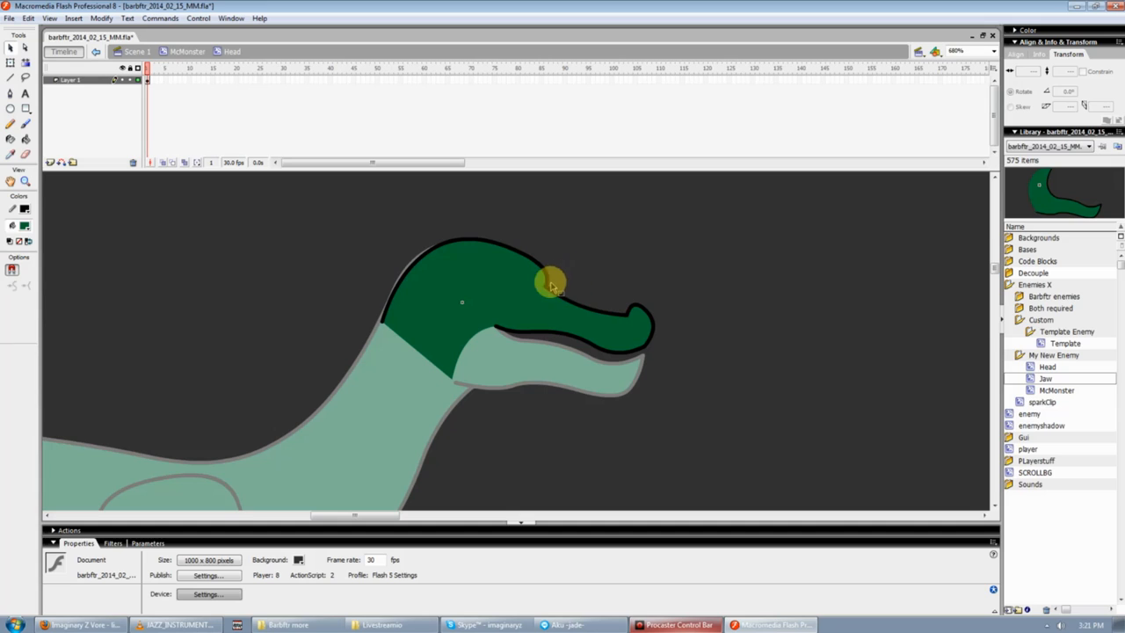
- Reshape the head's upper outline by removing the brow notch and nose bump, forming one smooth slope to a blunt snout
drag(546, 280, 565, 286)
drag(630, 314, 592, 288)
drag(494, 246, 565, 275)
drag(650, 311, 646, 313)
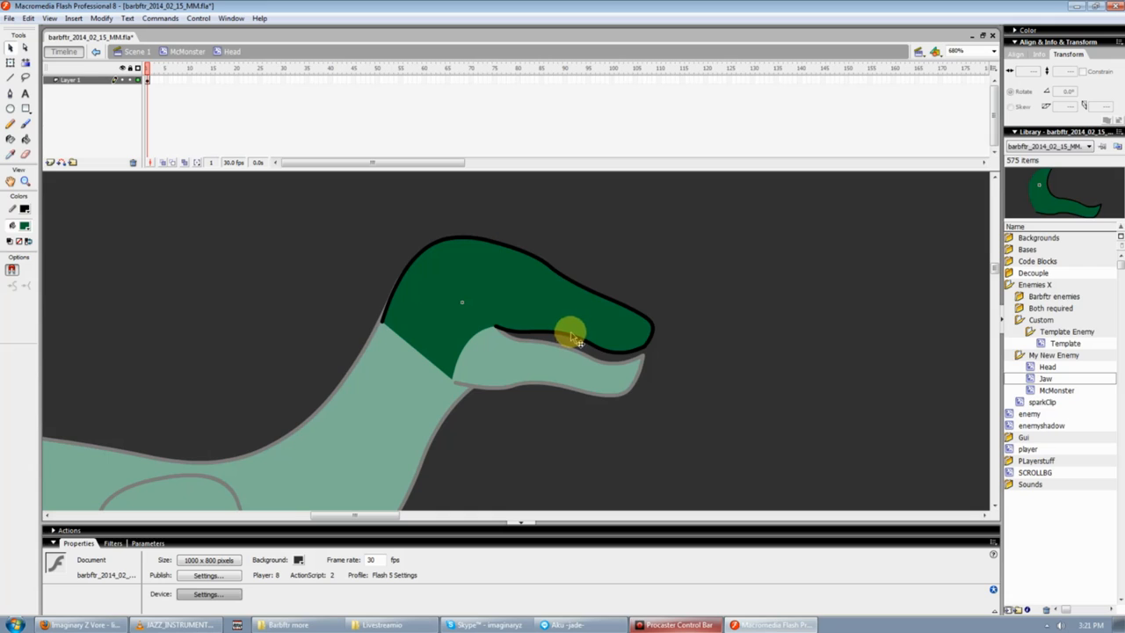
- Lower the upper jaw's mouth line and extend the snout's tip down to the jaw, and return to the McMonster clip
drag(571, 336, 567, 344)
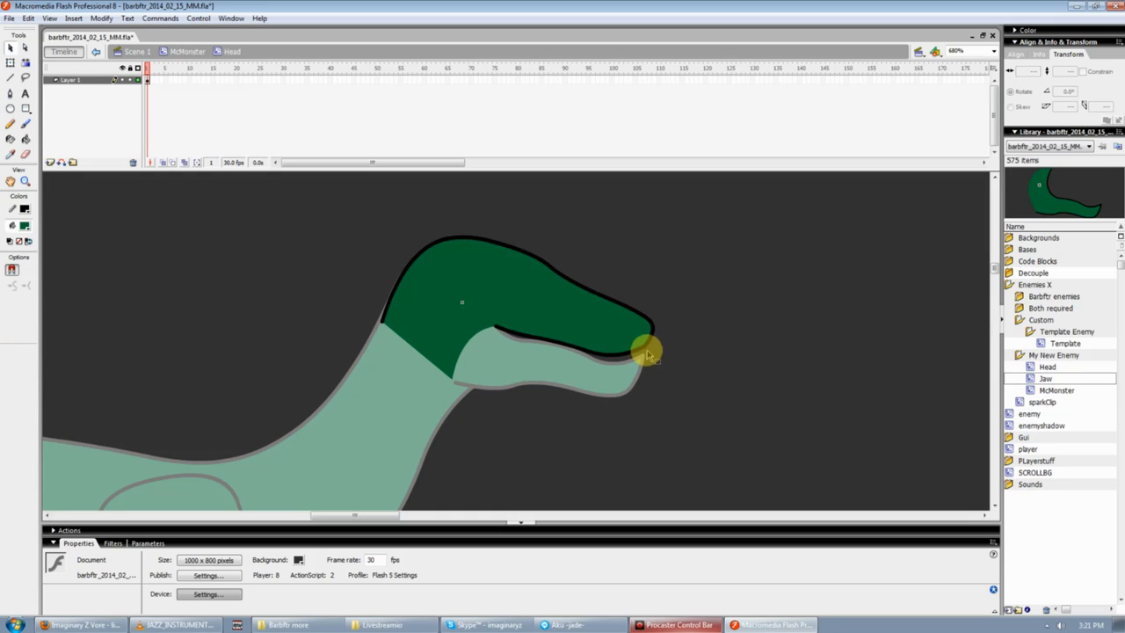
mouse_move(642, 347)
mouse_down()
mouse_move(645, 360)
mouse_move(605, 350)
mouse_up()
mouse_move(527, 344)
mouse_down()
mouse_move(515, 328)
mouse_move(526, 345)
mouse_up()
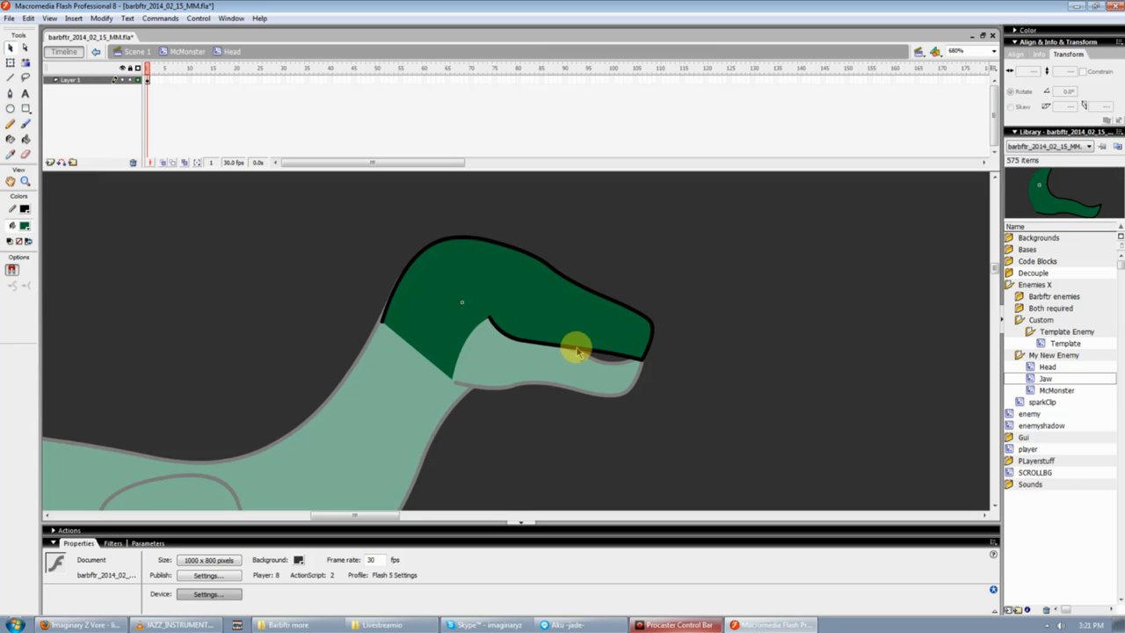
double_click(715, 371)
- Unlock the jaw layer, open the Jaw movie clip and raise its upper edge to meet the snout's mouth line
click(600, 397)
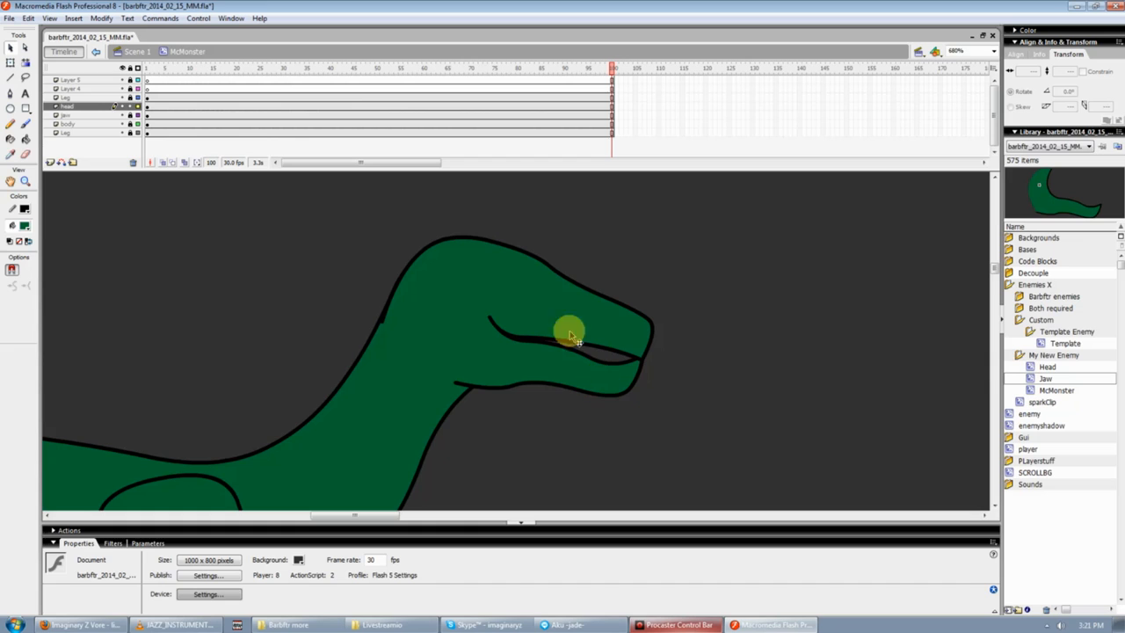
double_click(547, 369)
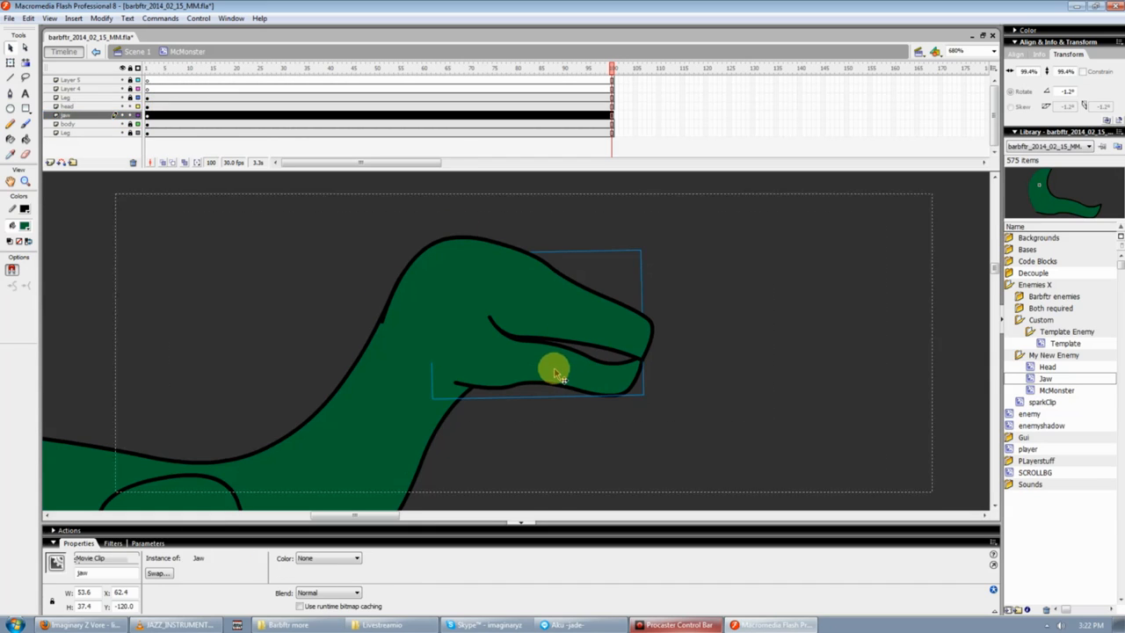
drag(604, 369, 571, 342)
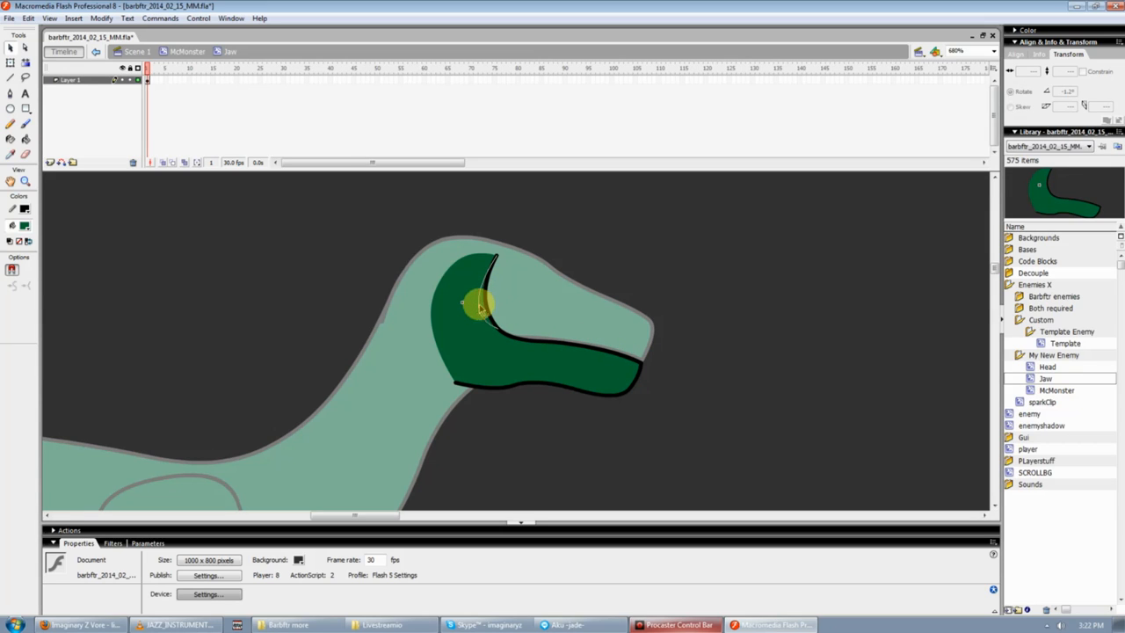